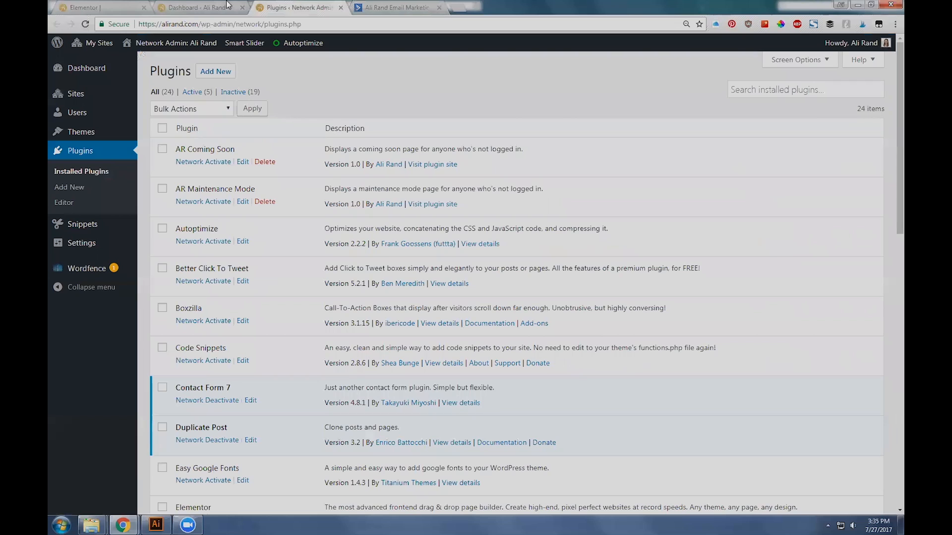
# Step: Switch to ActiveCampaign and open the [LEAD] General Opt-In form for editing
pyautogui.click(382, 7)
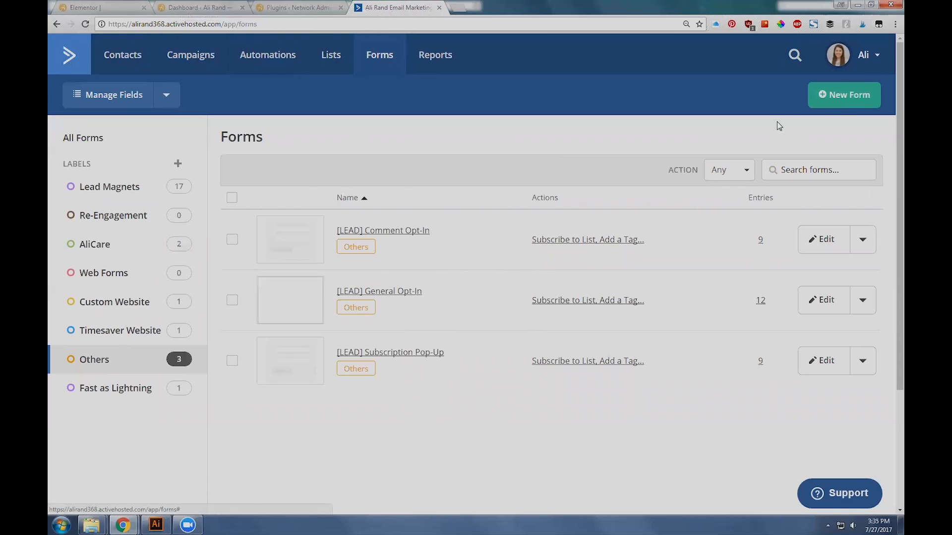
pyautogui.click(400, 291)
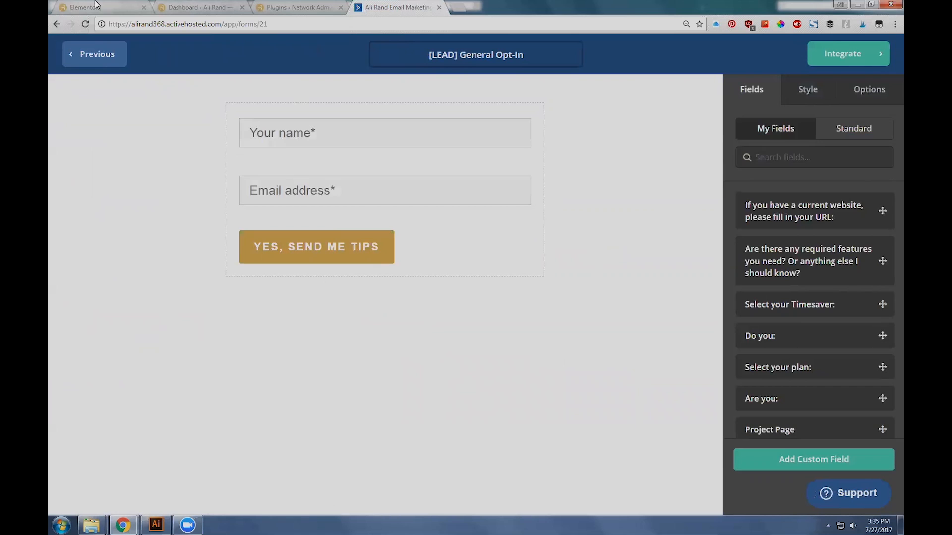
# Step: Open the Popup Maker list in WordPress and copy the [POST] Leadpages Test popup's class, popmake-post-leadpages-test
pyautogui.click(177, 4)
pyautogui.click(90, 228)
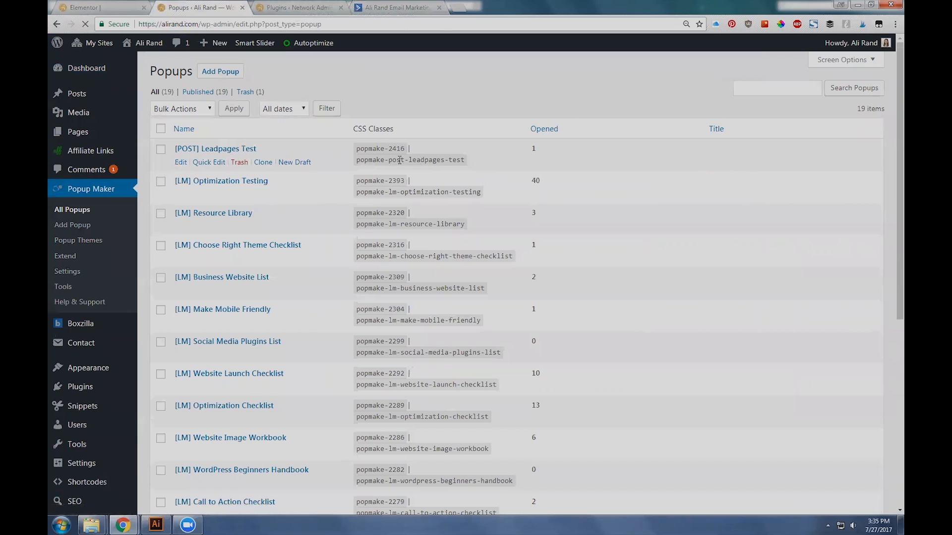
pyautogui.tripleClick(425, 157)
pyautogui.click(363, 158)
pyautogui.moveTo(356, 160); pyautogui.dragTo(475, 161)
pyautogui.hotkey('ctrl', 'c')
# Step: In the Elementor page, set the CLICK ME button's CSS class to popmake-post-leadpages-test and save the page
pyautogui.click(97, 7)
pyautogui.scroll(-6, 353, 329)
pyautogui.click(416, 251)
pyautogui.click(134, 72)
pyautogui.click(188, 72)
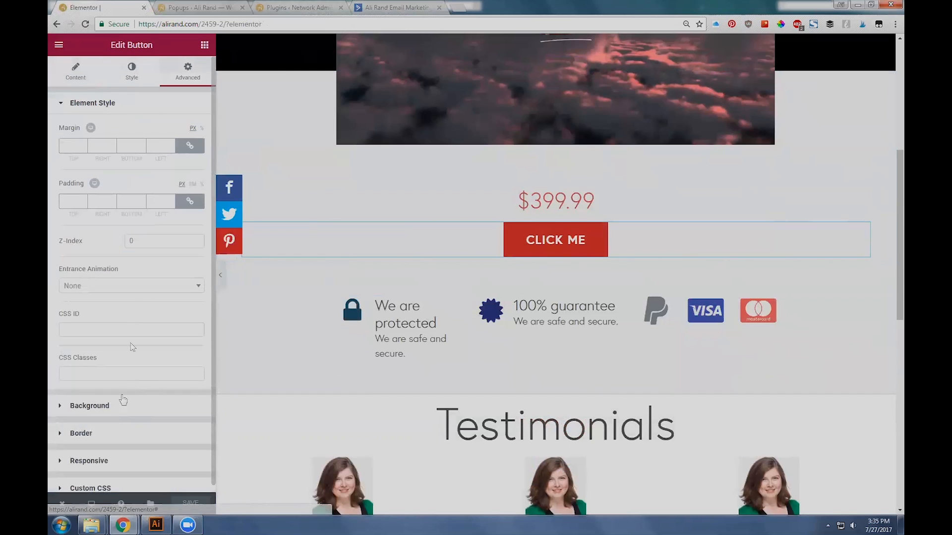
pyautogui.click(102, 375)
pyautogui.hotkey('ctrl', 'v')
pyautogui.click(190, 504)
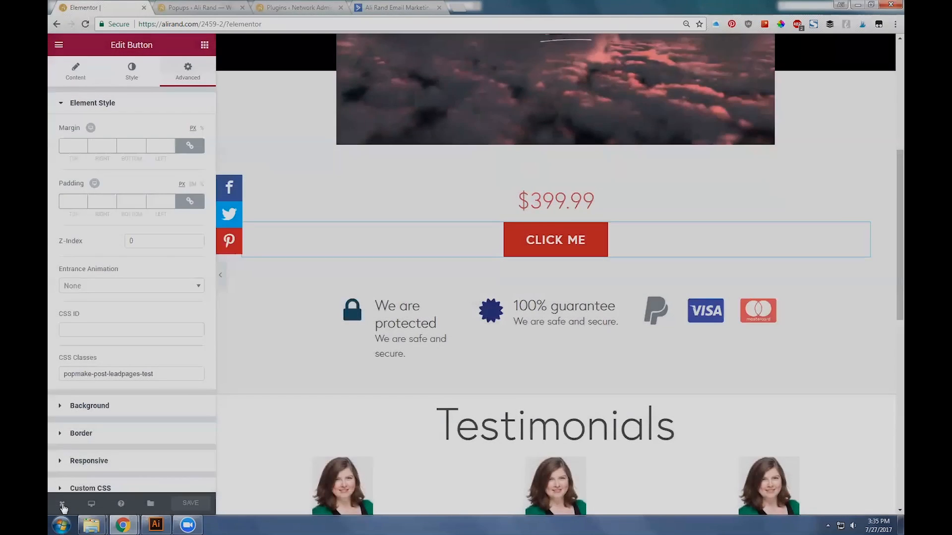
# Step: View the live page and open the popup from the CLICK ME button to examine its heading, form and privacy note
pyautogui.moveTo(63, 504)
pyautogui.click(103, 459)
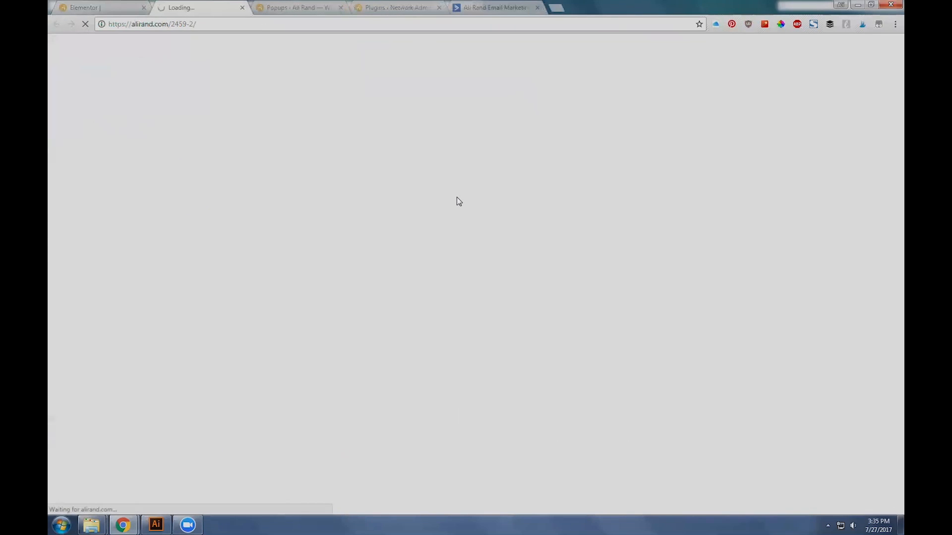
pyautogui.scroll(-5, 476, 278)
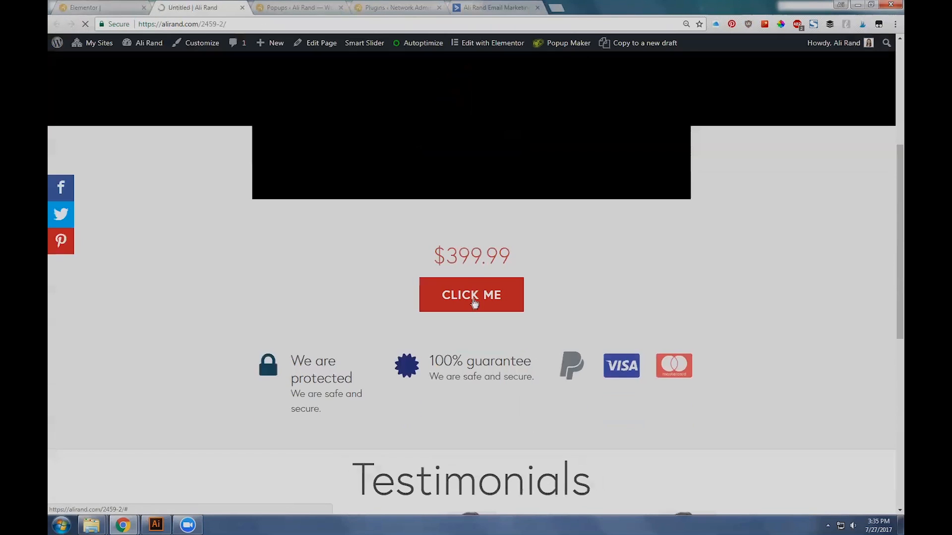
pyautogui.click(476, 300)
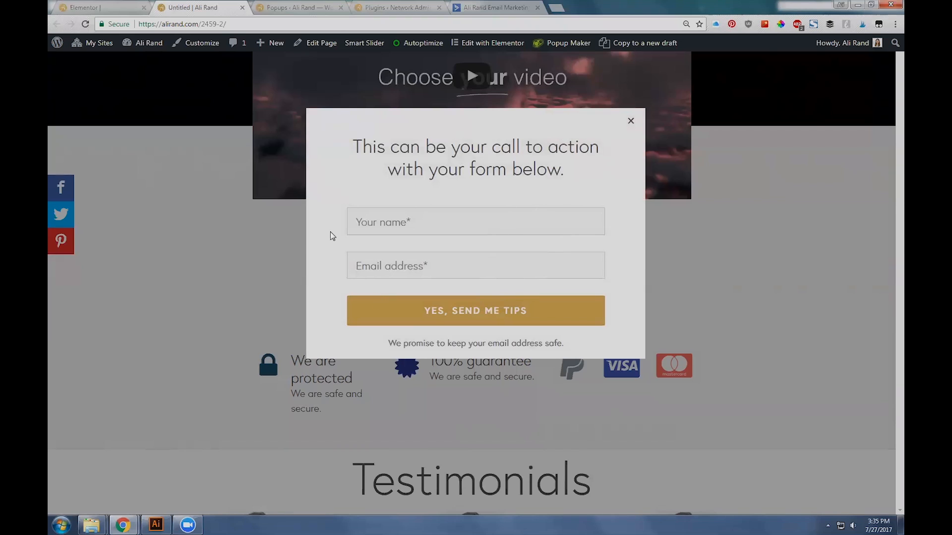
pyautogui.moveTo(353, 144); pyautogui.dragTo(581, 163)
pyautogui.moveTo(569, 340); pyautogui.dragTo(392, 354)
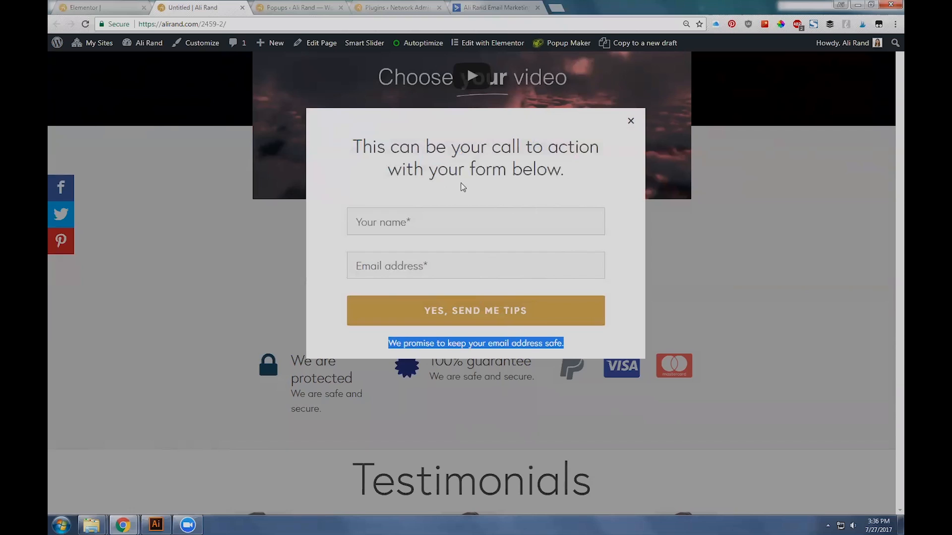
pyautogui.click(461, 167)
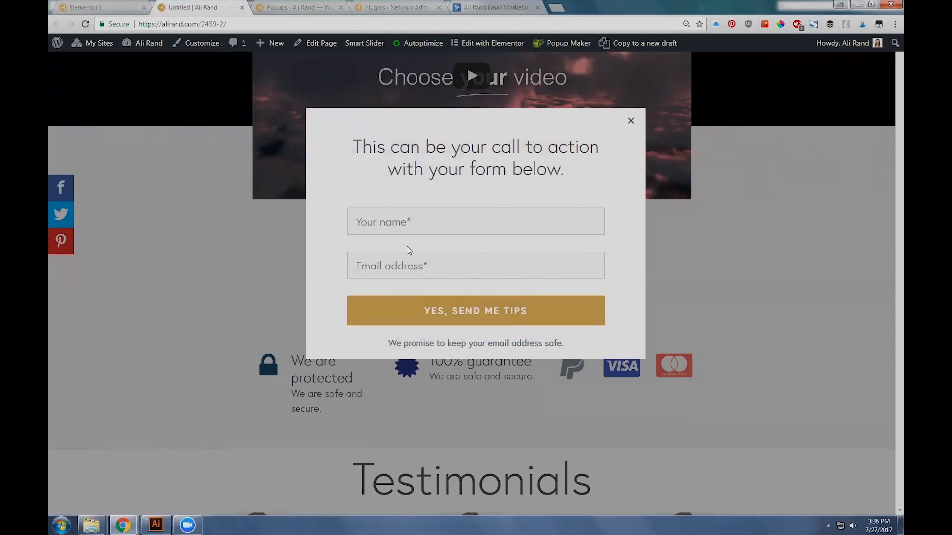
# Step: Return to the ActiveCampaign form and examine its fields and the [LEAD] prefix in its name
pyautogui.click(545, 7)
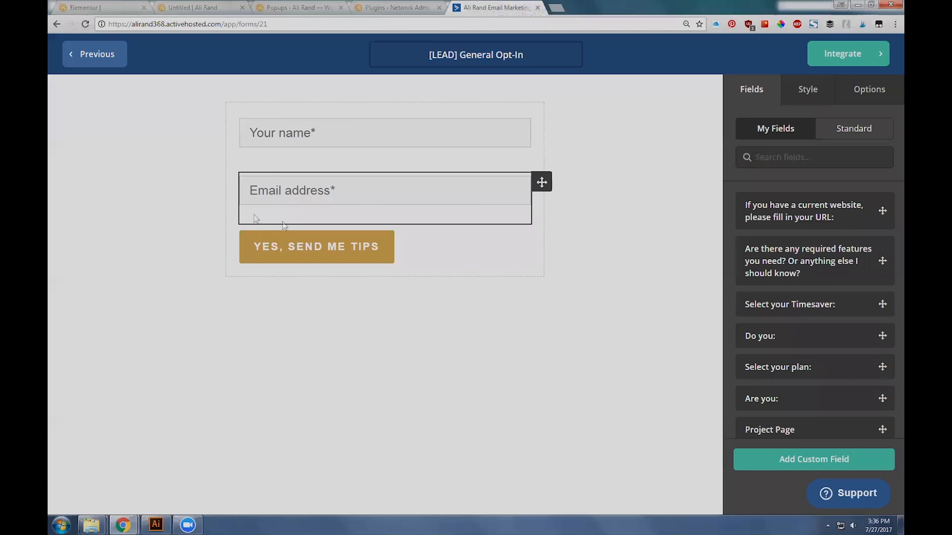
pyautogui.click(534, 55)
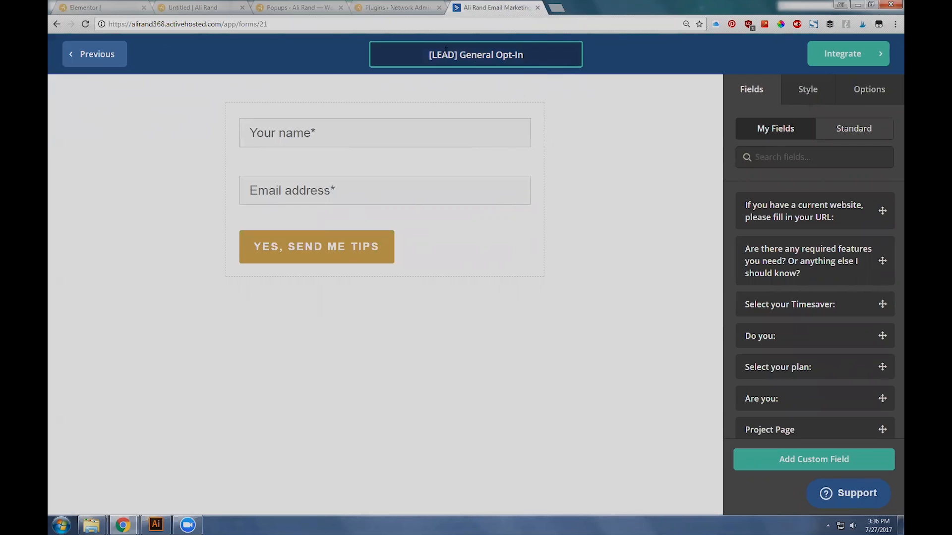
pyautogui.moveTo(461, 55); pyautogui.dragTo(421, 56)
pyautogui.click(442, 55)
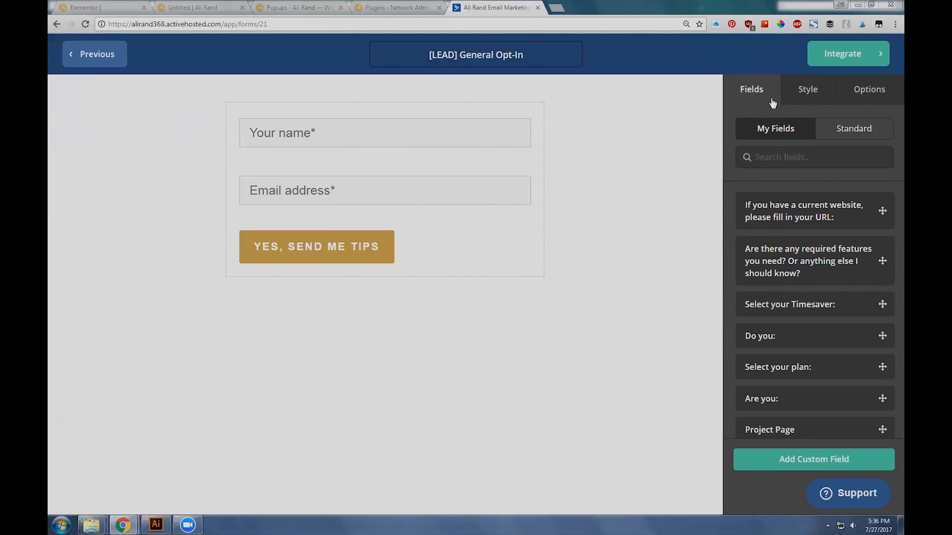
# Step: Try adding the standard Phone field between the email field and the submit button, and remove it again
pyautogui.click(852, 130)
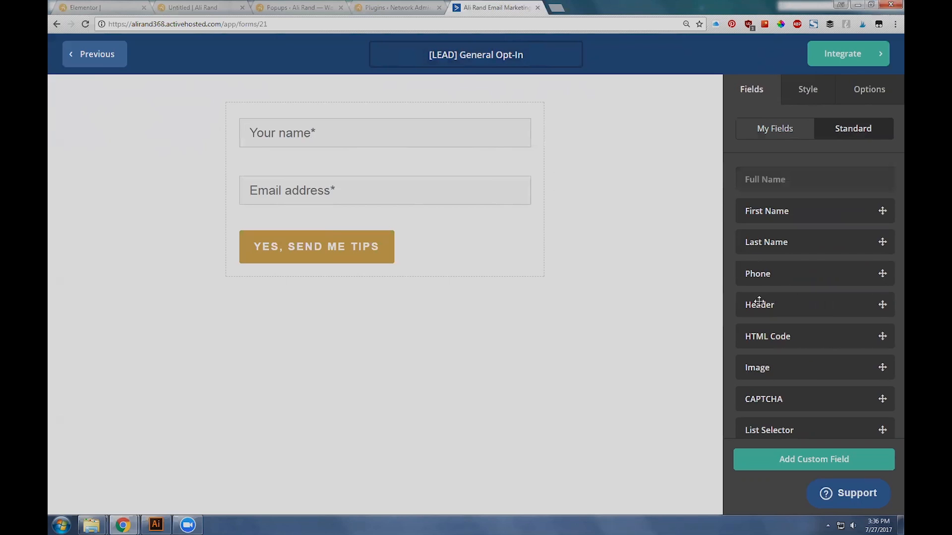
pyautogui.scroll(-2, 758, 267)
pyautogui.scroll(2, 771, 333)
pyautogui.moveTo(779, 267); pyautogui.dragTo(385, 232)
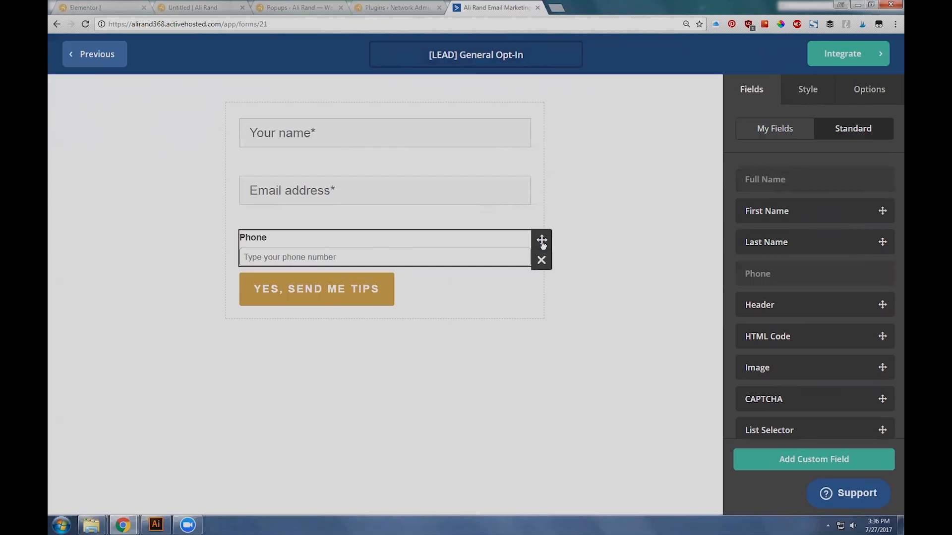
pyautogui.click(541, 258)
pyautogui.click(609, 182)
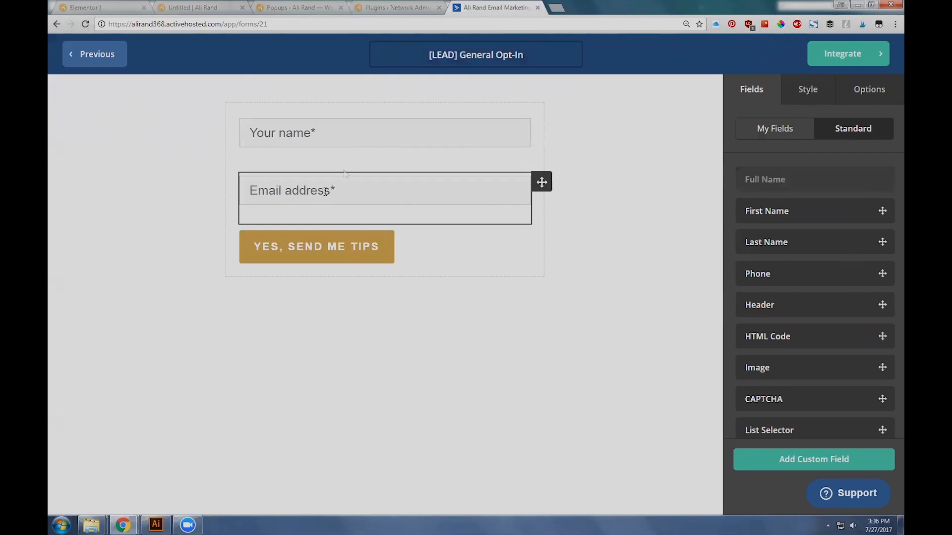
# Step: Examine the form's style settings for layout, form and button, and read through its custom CSS
pyautogui.click(797, 100)
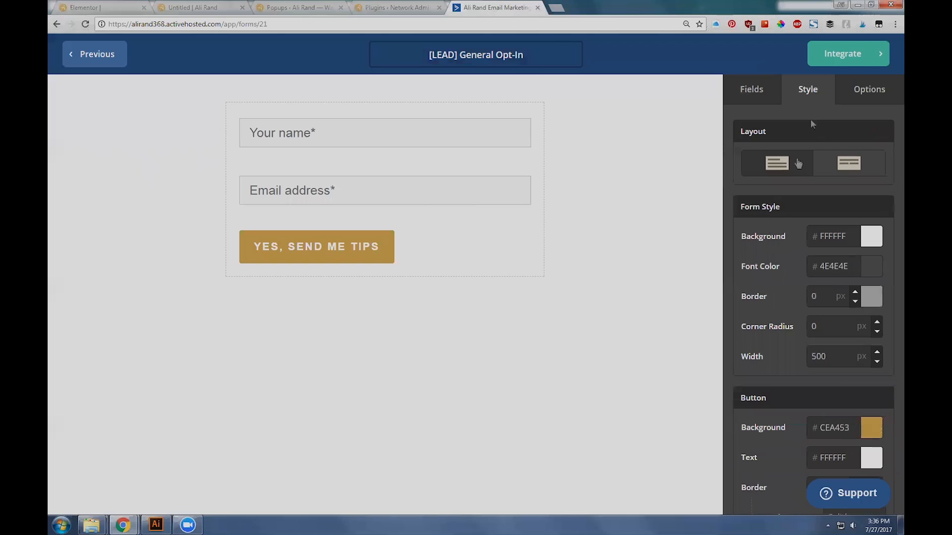
pyautogui.scroll(-1, 735, 262)
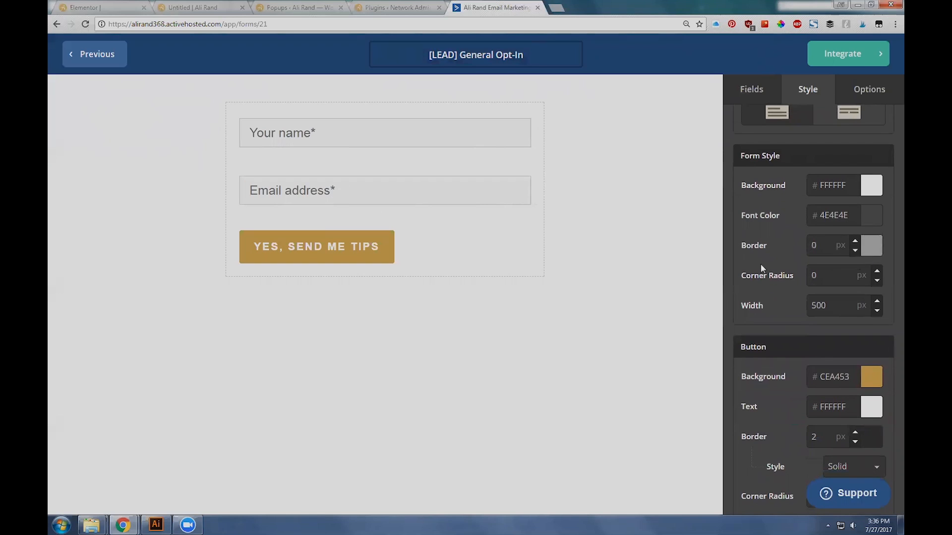
pyautogui.scroll(-2, 760, 264)
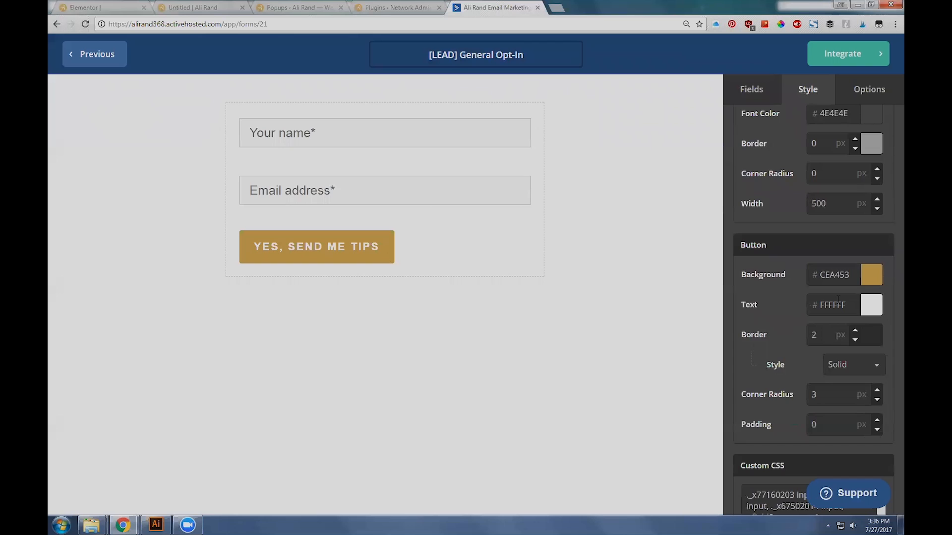
pyautogui.scroll(-2, 838, 299)
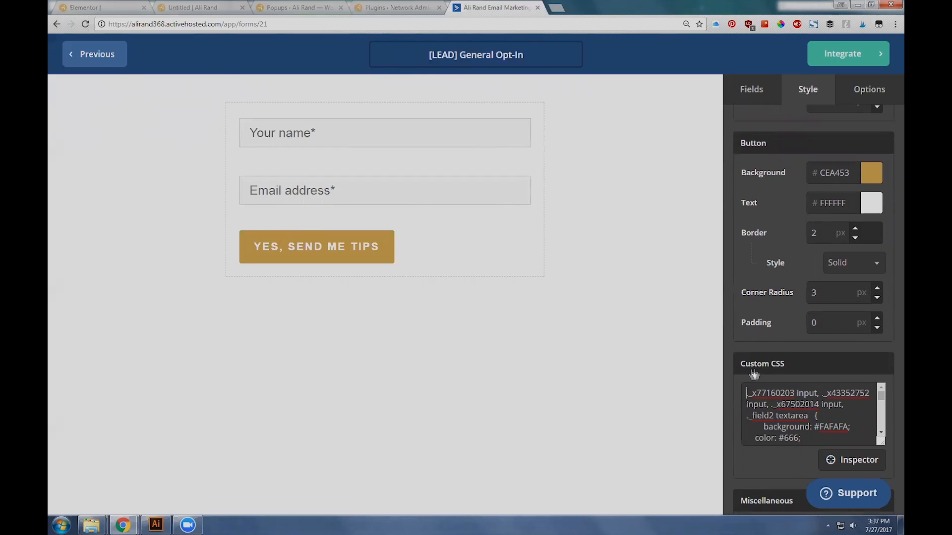
pyautogui.scroll(-5, 849, 414)
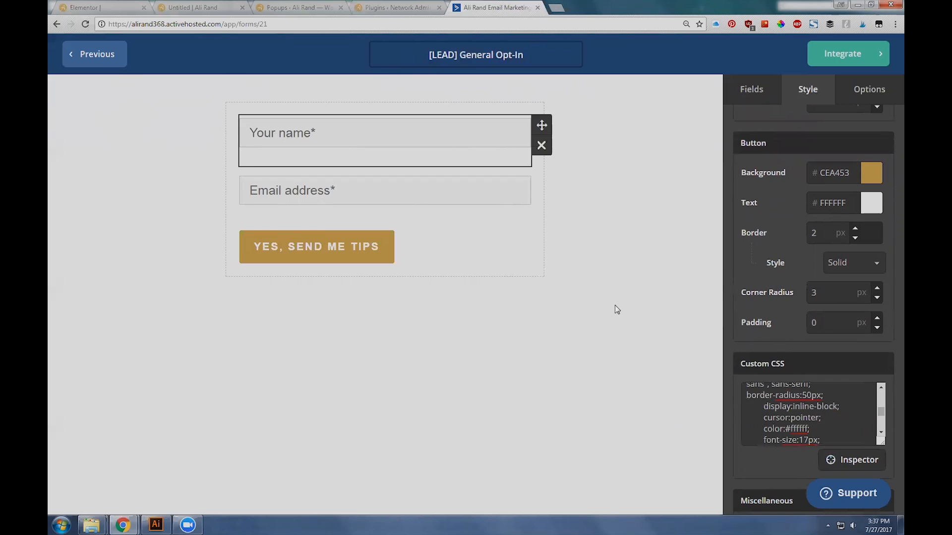
pyautogui.scroll(3, 829, 420)
pyautogui.scroll(-3, 828, 420)
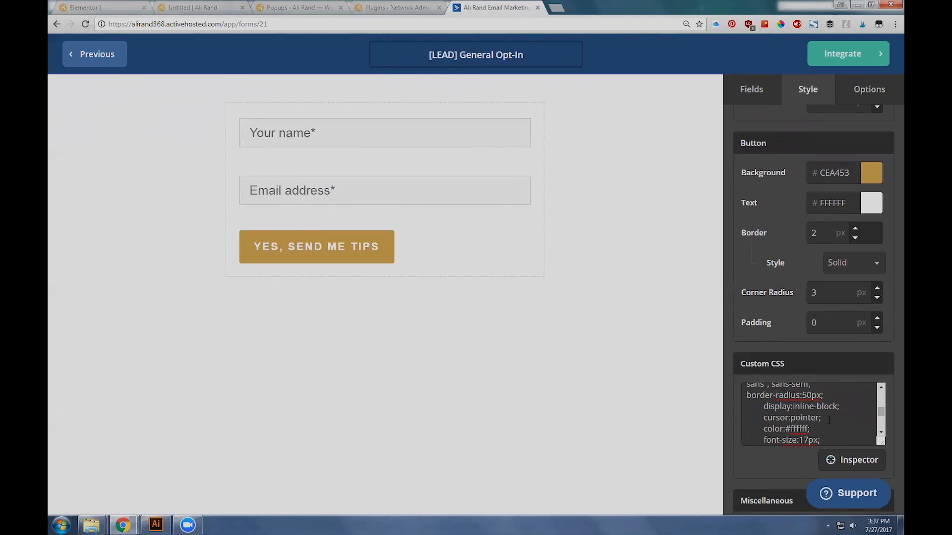
pyautogui.scroll(2, 829, 420)
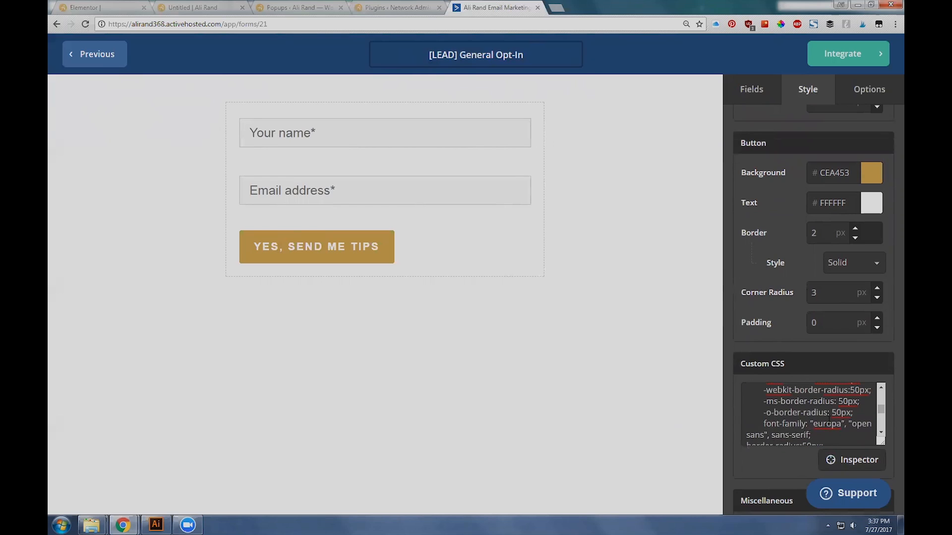
pyautogui.scroll(2, 829, 420)
pyautogui.scroll(-2, 814, 411)
pyautogui.scroll(2, 818, 396)
pyautogui.scroll(-2, 779, 415)
pyautogui.scroll(-2, 761, 420)
pyautogui.scroll(2, 762, 420)
# Step: Compare the live popup with the form's custom CSS, checking the font family and the remaining rules
pyautogui.click(386, 6)
pyautogui.click(286, 6)
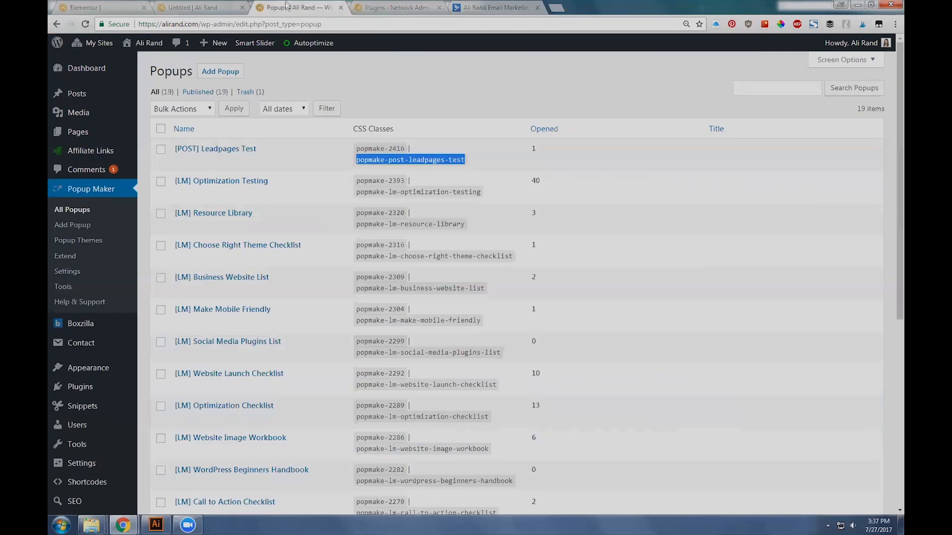
pyautogui.click(194, 6)
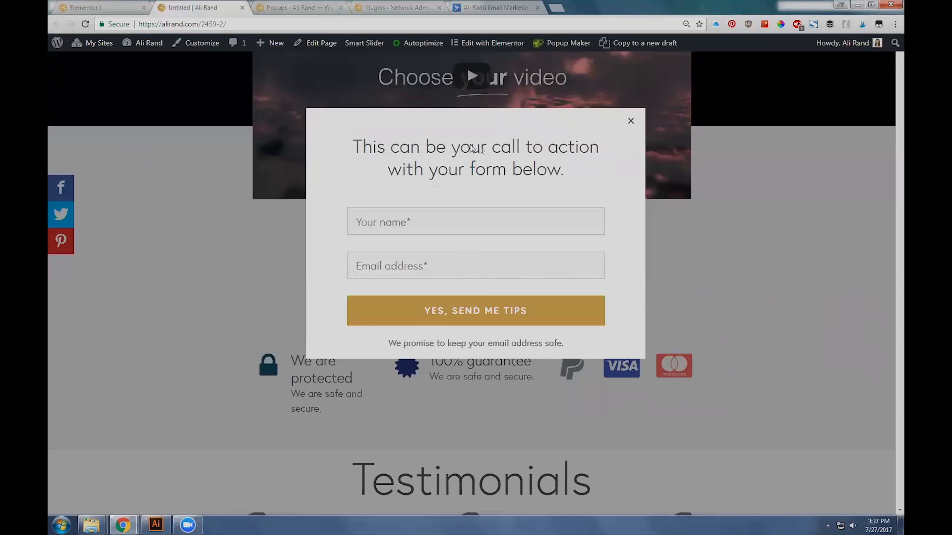
pyautogui.click(493, 6)
pyautogui.doubleClick(819, 422)
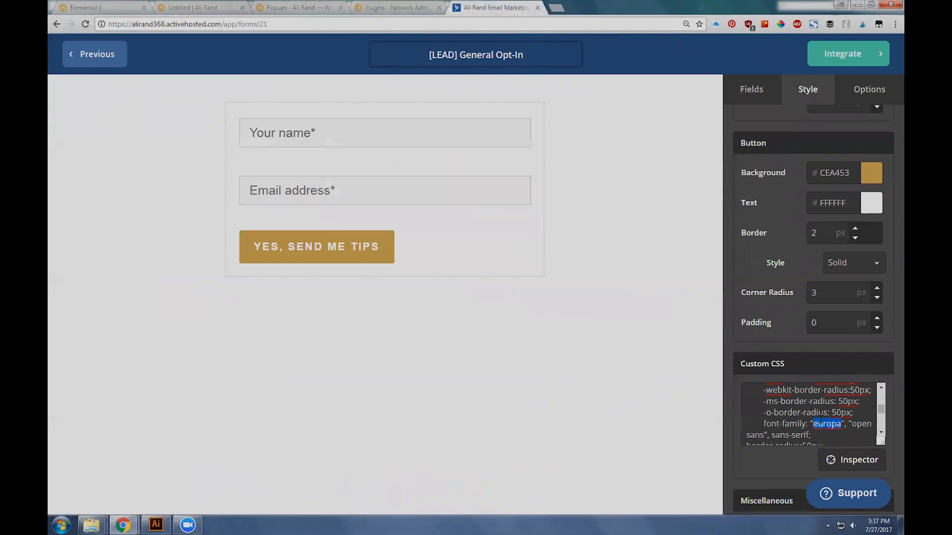
pyautogui.scroll(-1, 823, 423)
pyautogui.scroll(1, 843, 425)
pyautogui.scroll(-5, 814, 429)
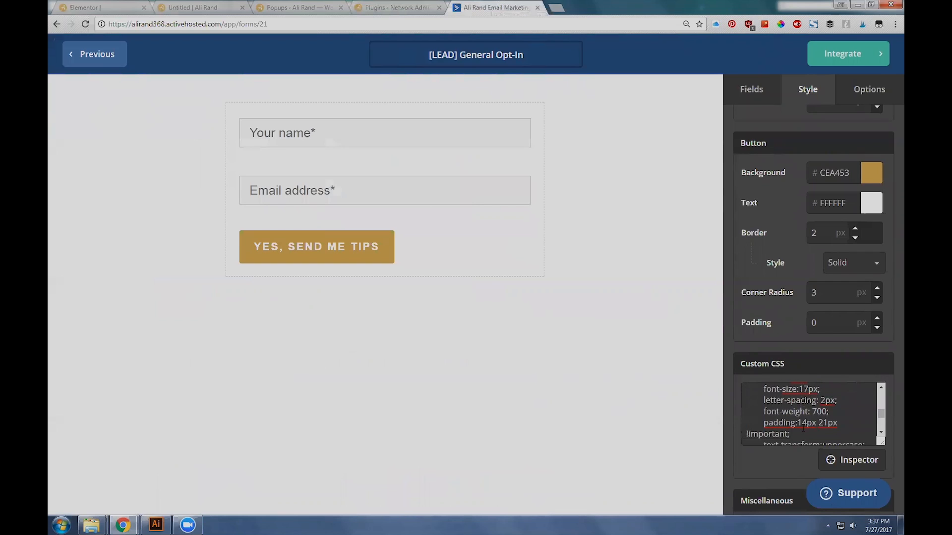
pyautogui.scroll(-3, 801, 417)
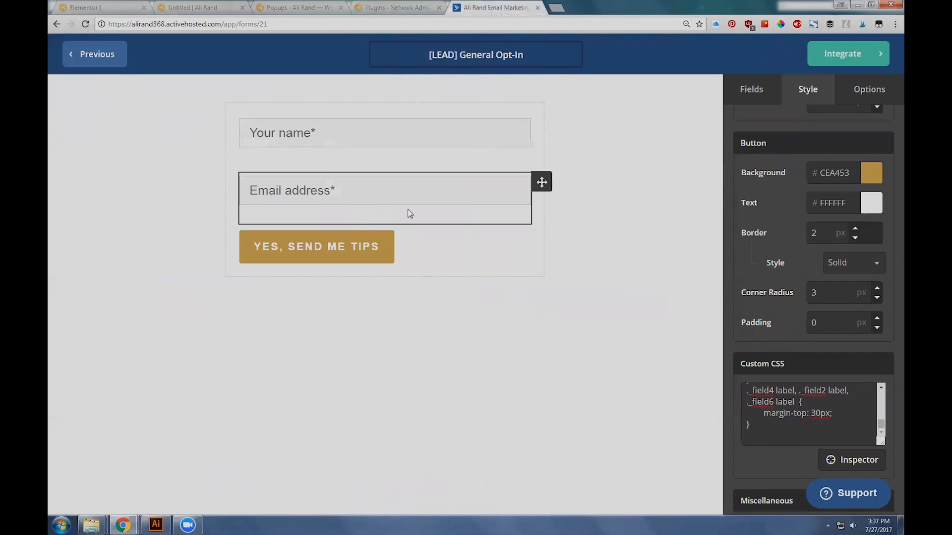
# Step: Examine the form's submit redirect, list subscription and tag actions, comparing them with the field and style settings
pyautogui.click(873, 95)
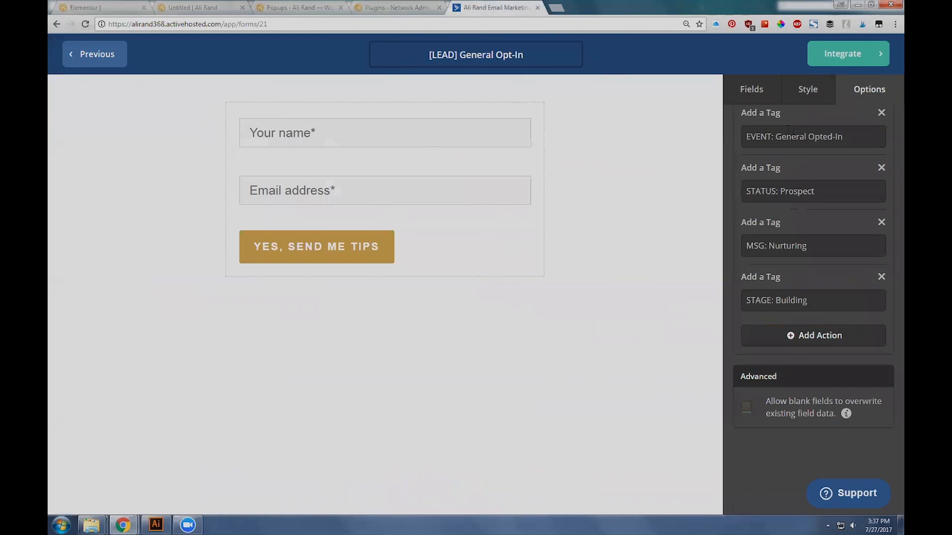
pyautogui.scroll(5, 796, 248)
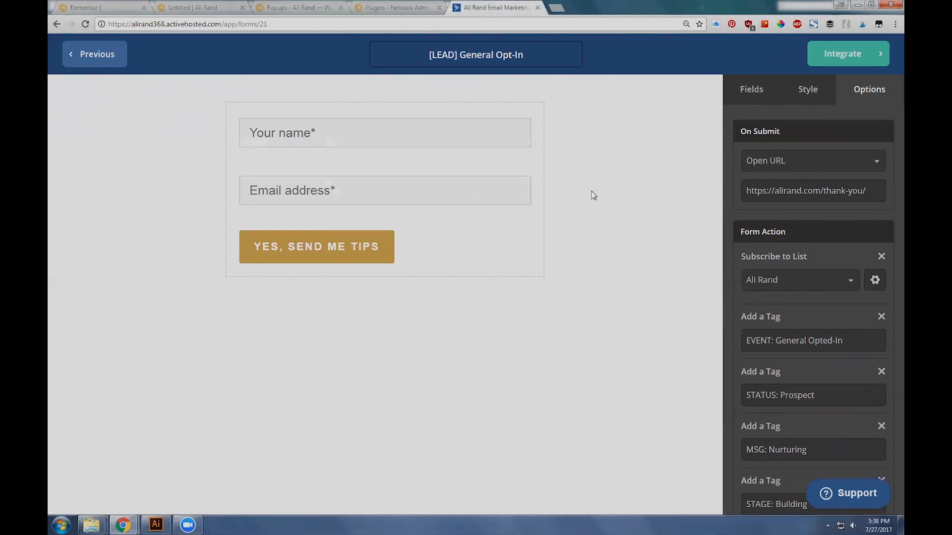
pyautogui.click(755, 89)
pyautogui.click(808, 89)
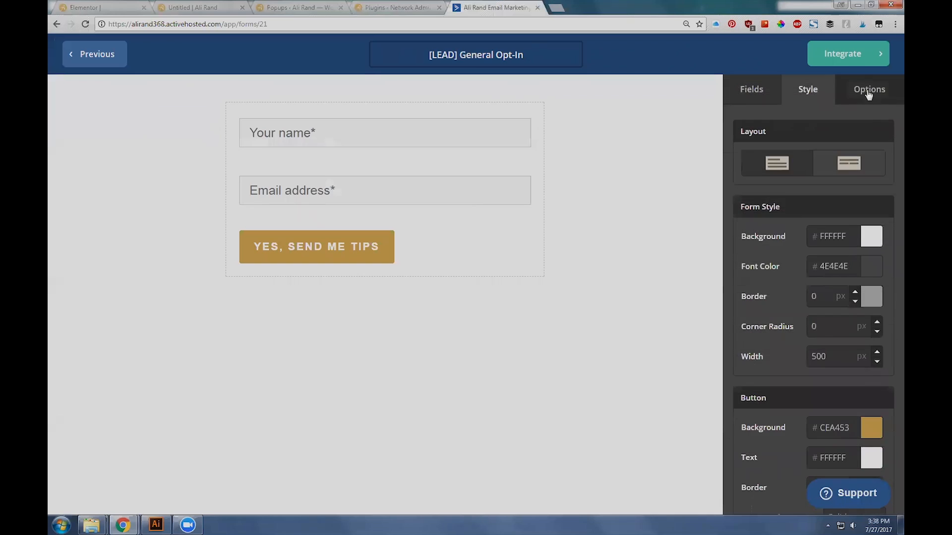
pyautogui.click(868, 89)
pyautogui.click(743, 92)
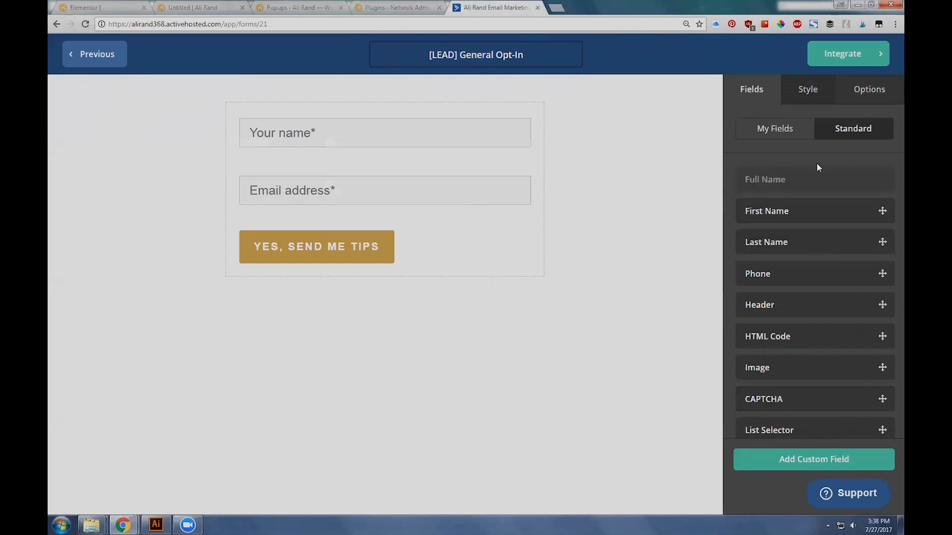
pyautogui.click(815, 101)
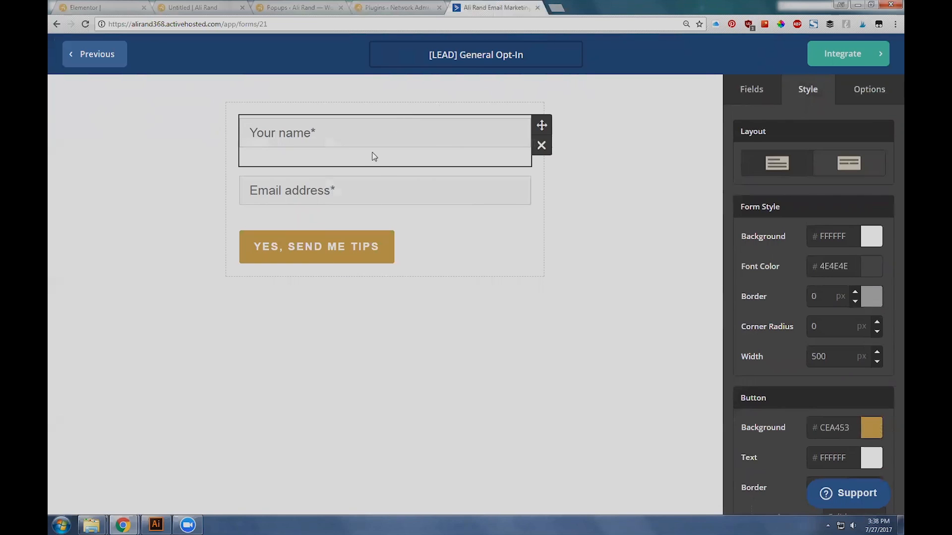
pyautogui.click(875, 98)
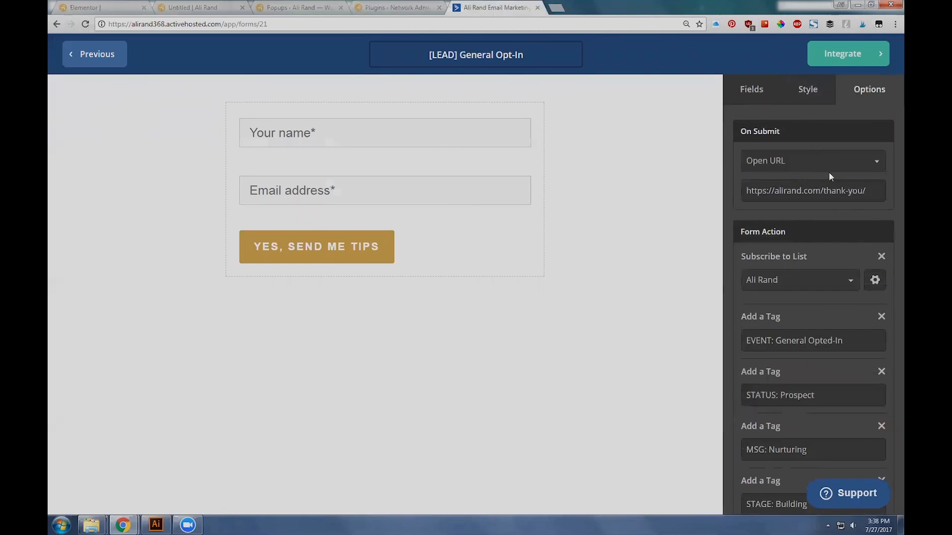
pyautogui.scroll(-5, 781, 379)
pyautogui.scroll(5, 805, 434)
pyautogui.scroll(-2, 785, 338)
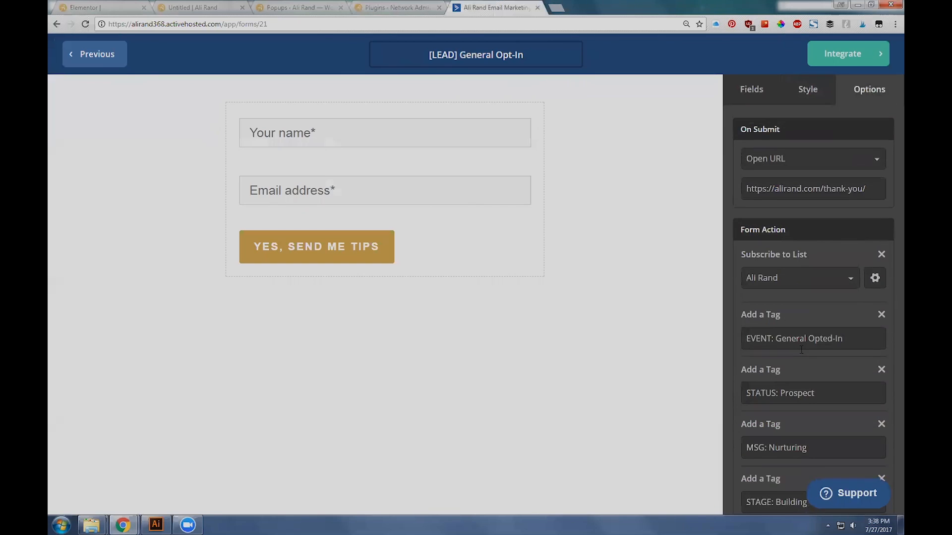
# Step: Move the ActiveCampaign form's browser tab ahead of all the others and switch to the WordPress popups list
pyautogui.scroll(2, 805, 322)
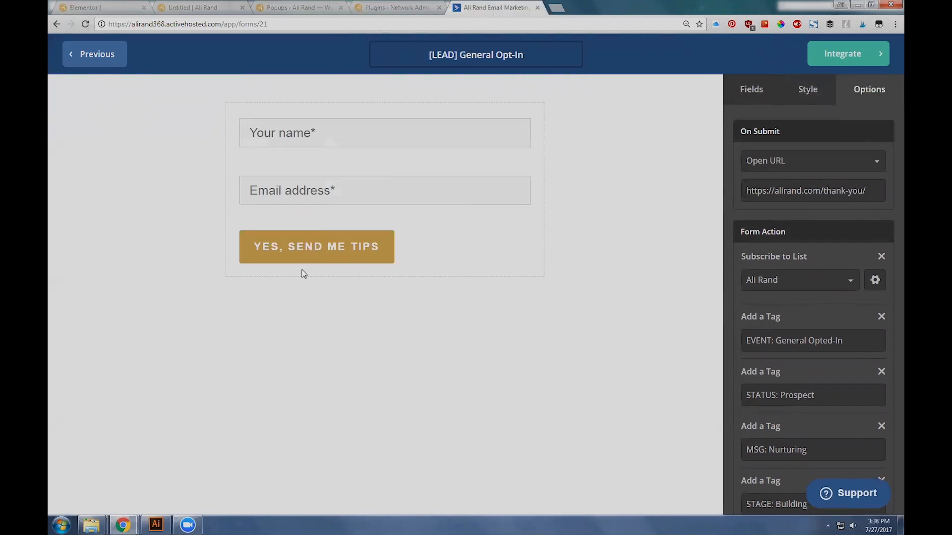
pyautogui.moveTo(506, 5); pyautogui.dragTo(178, 5)
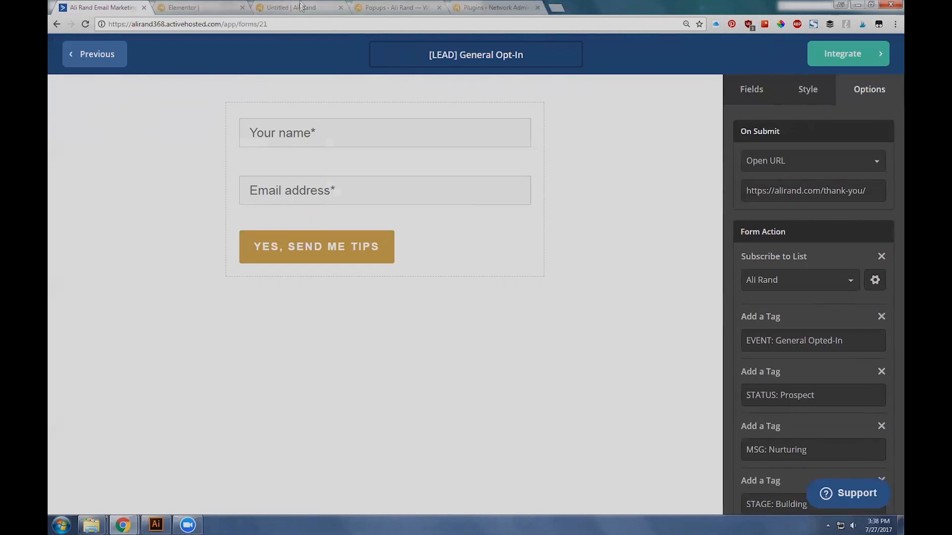
pyautogui.click(411, 6)
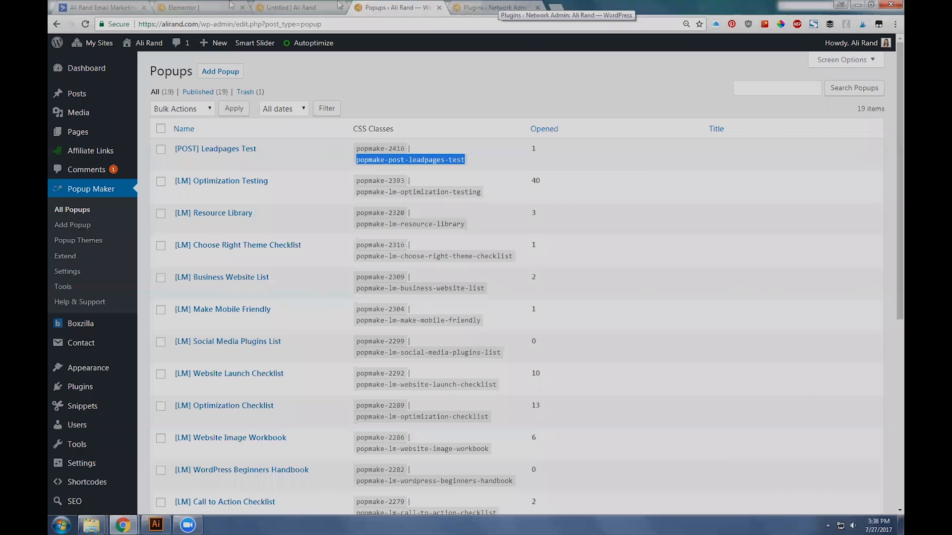
# Step: Search the network admin's plugin directory for "popup maker" and close the plugins page
pyautogui.click(477, 6)
pyautogui.click(220, 72)
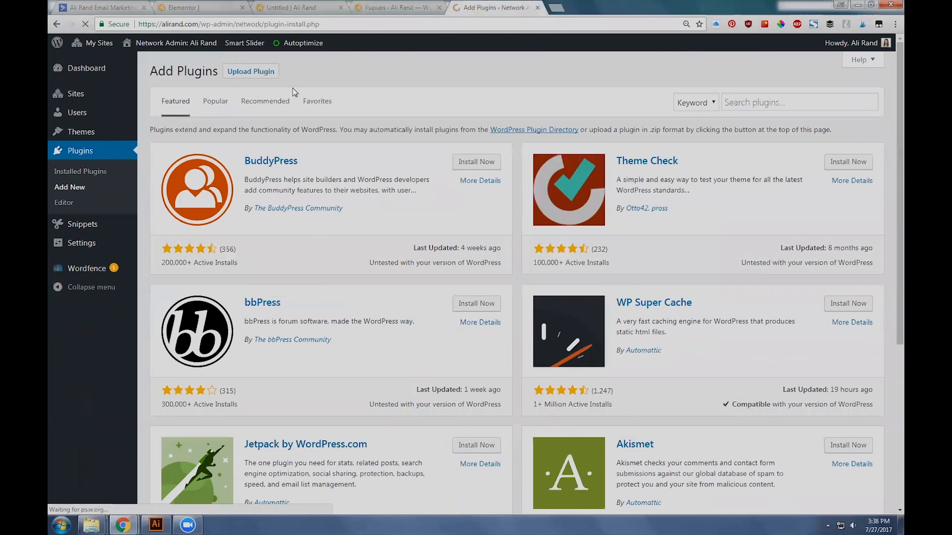
pyautogui.click(766, 101)
pyautogui.write('p')
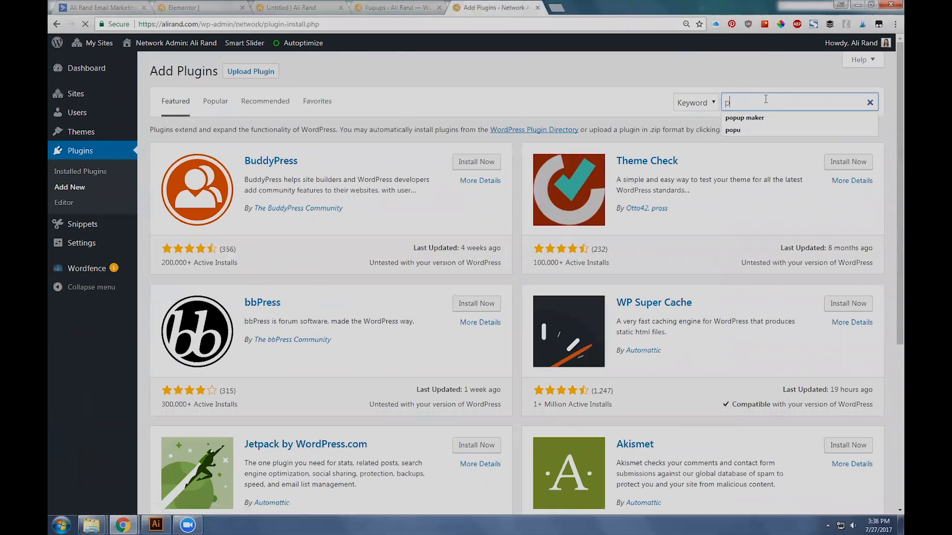
pyautogui.write('op')
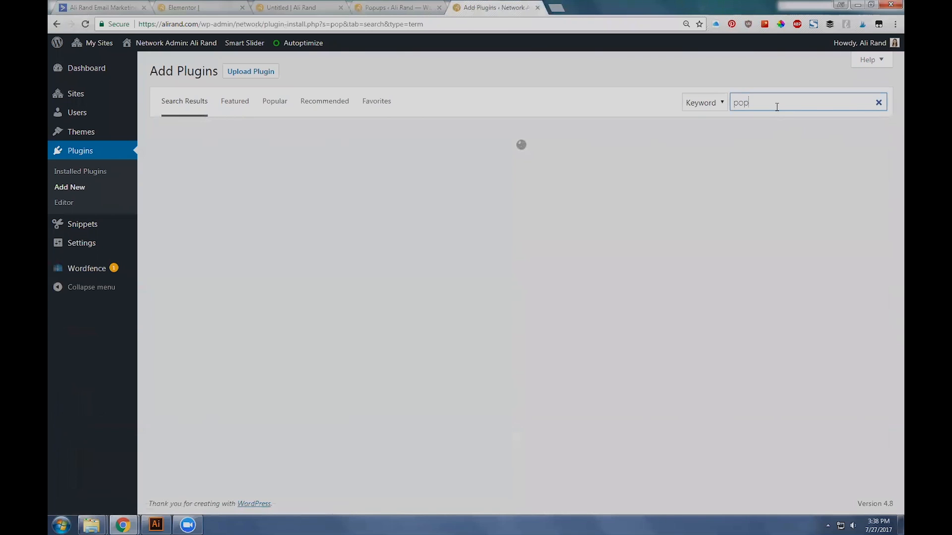
pyautogui.write('up maker')
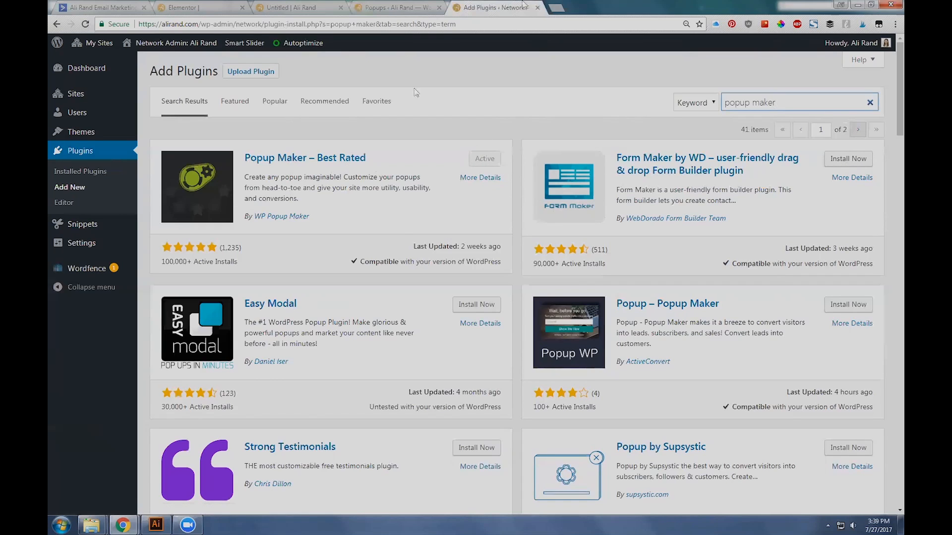
pyautogui.click(538, 8)
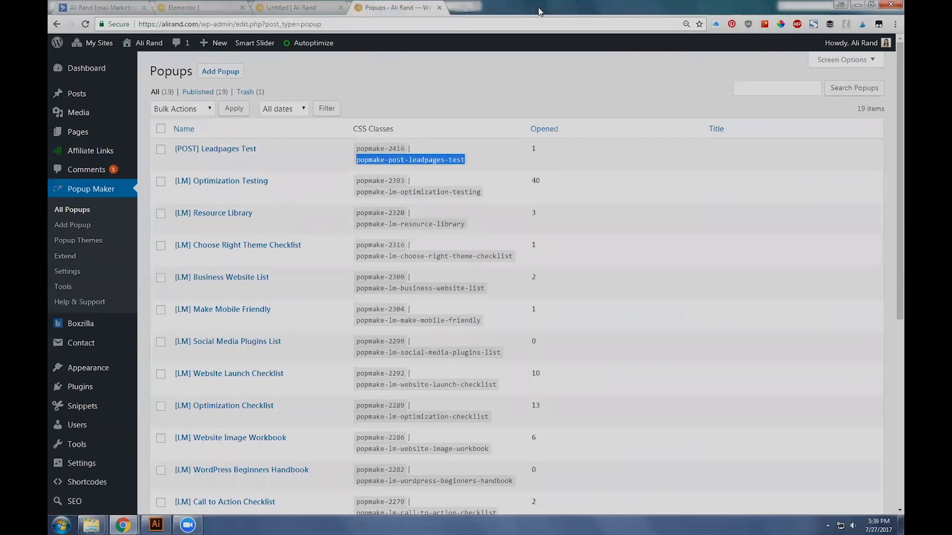
# Step: Bring up the Popup Maker themes list and compare it with the live opt-in popup
pyautogui.click(298, 8)
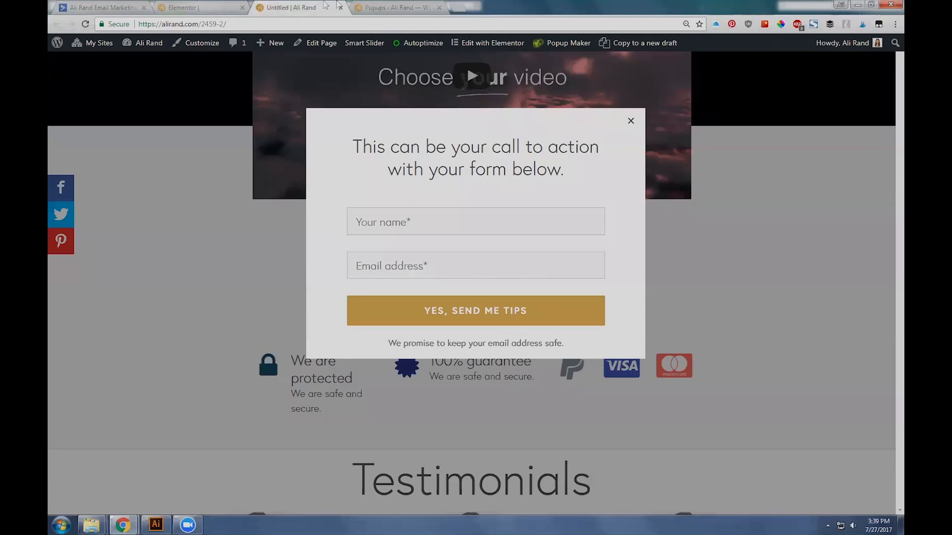
pyautogui.click(381, 7)
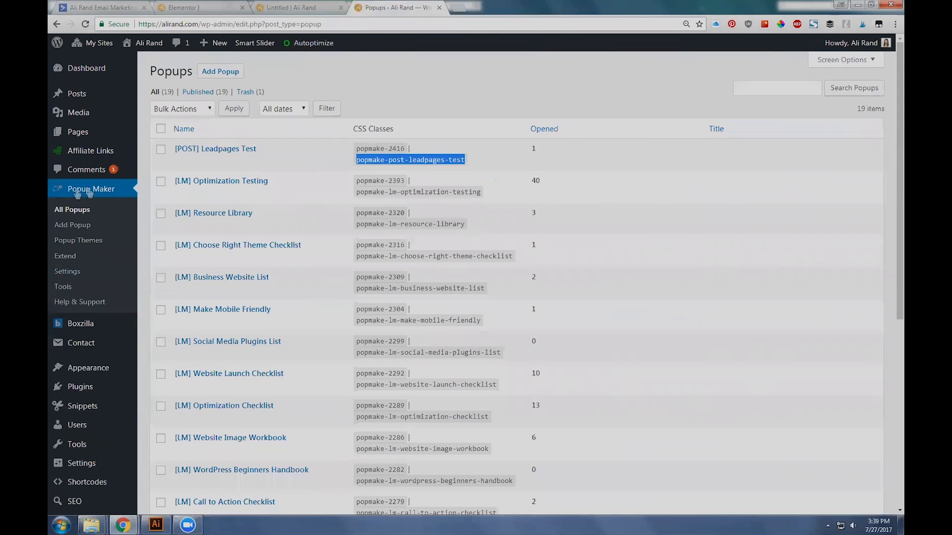
pyautogui.click(52, 226)
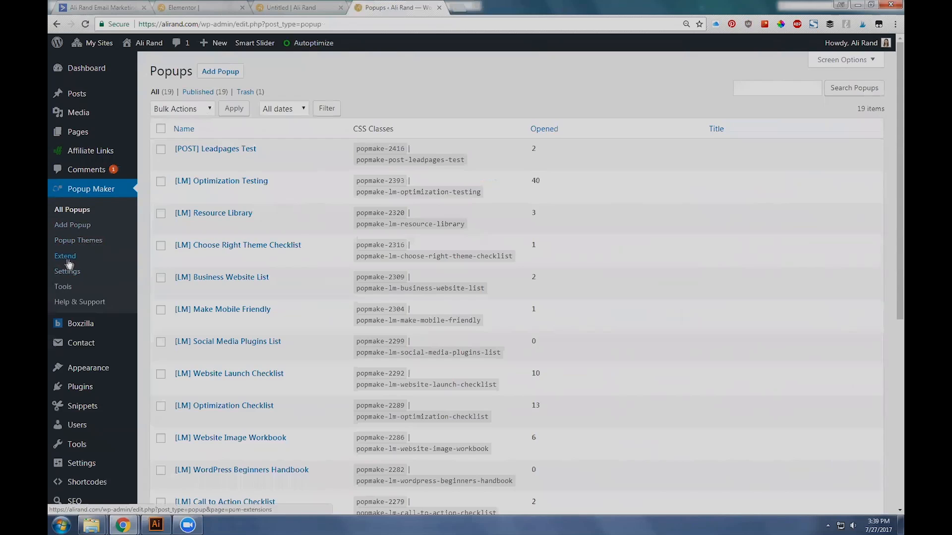
pyautogui.click(73, 241)
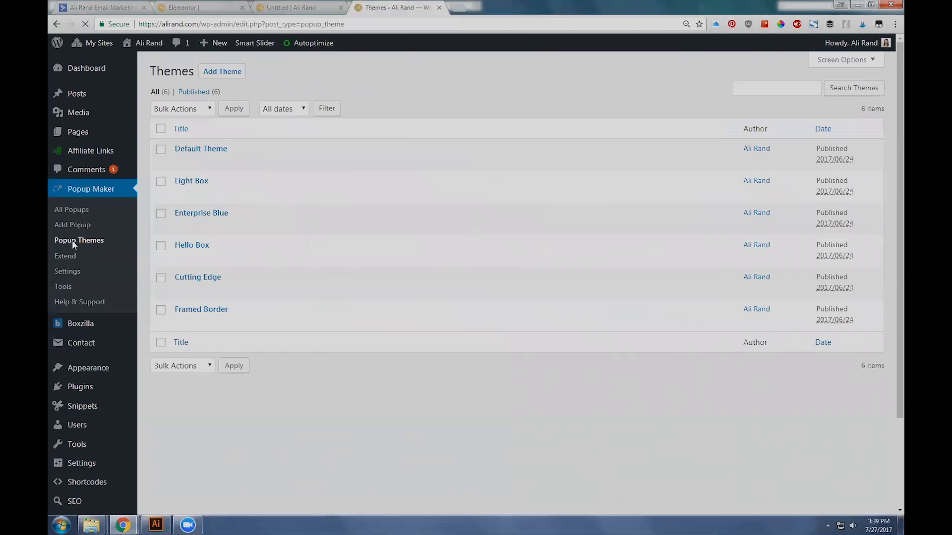
pyautogui.click(274, 6)
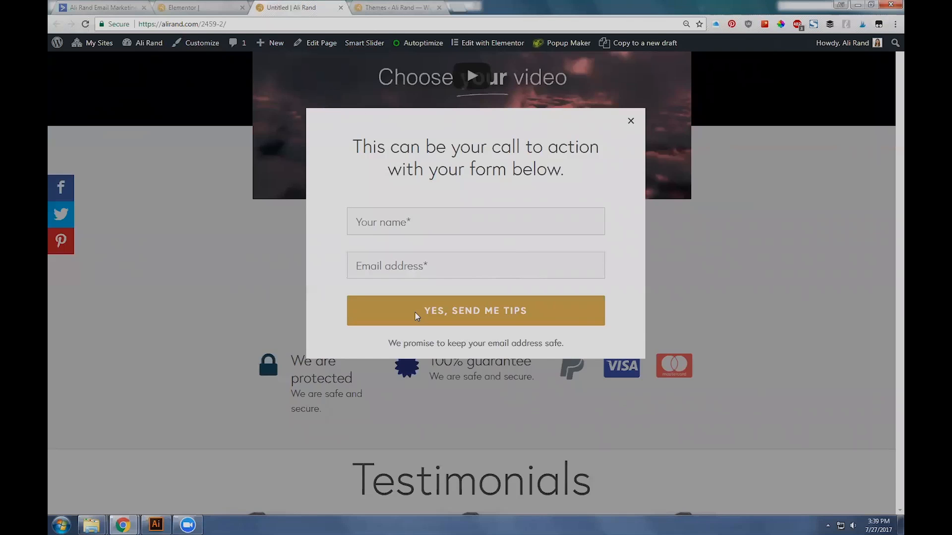
pyautogui.hotkey('ctrl', 'Tab')
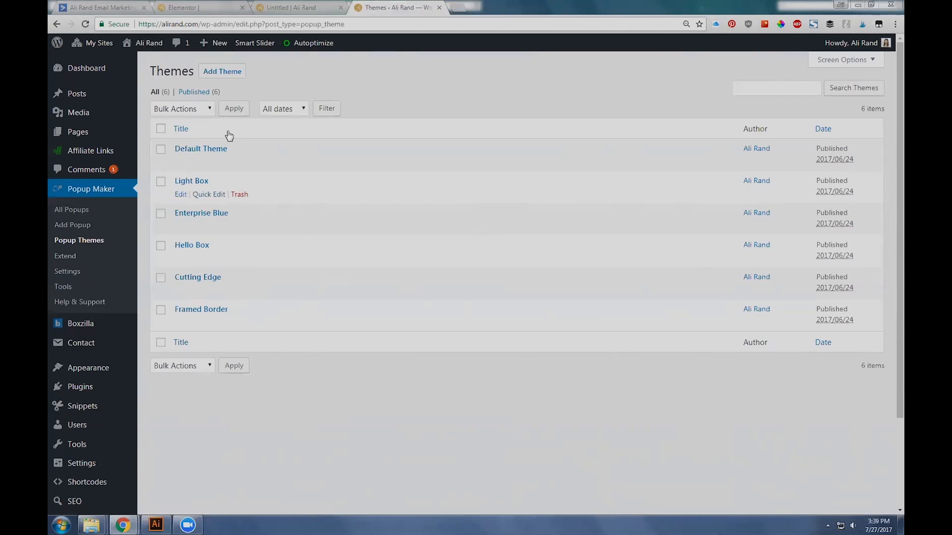
# Step: Open Default Theme and Cutting Edge in separate browser tabs, view their previews, and close Cutting Edge
pyautogui.rightClick(180, 163)
pyautogui.click(202, 167)
pyautogui.rightClick(180, 291)
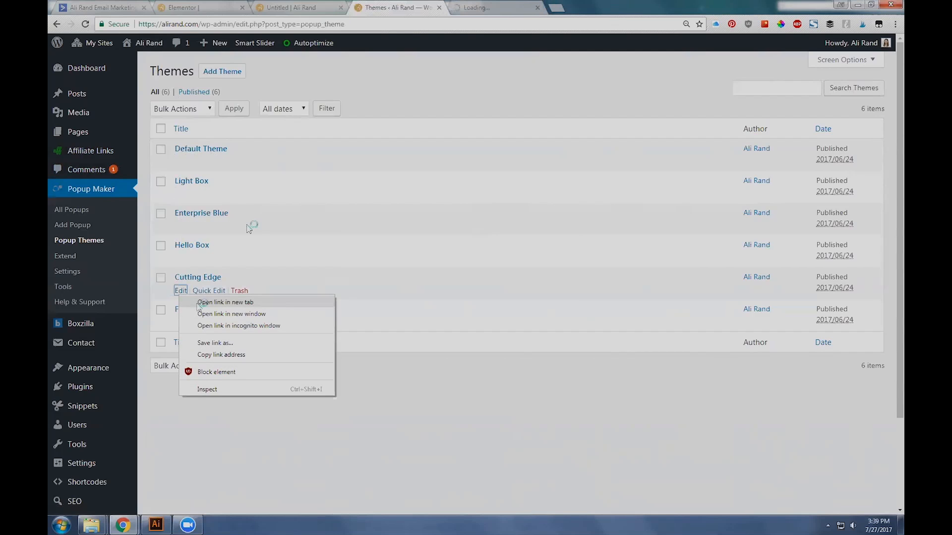
pyautogui.click(203, 304)
pyautogui.click(484, 5)
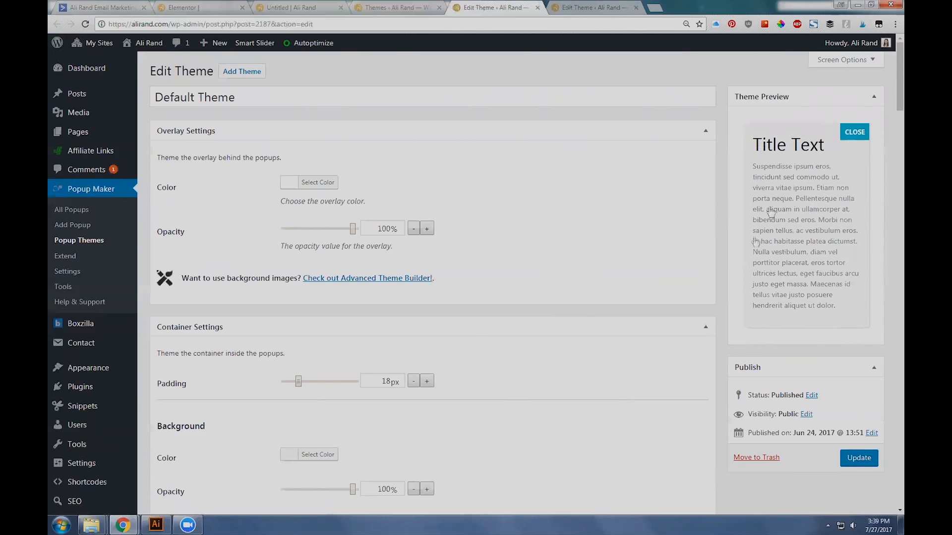
pyautogui.click(593, 7)
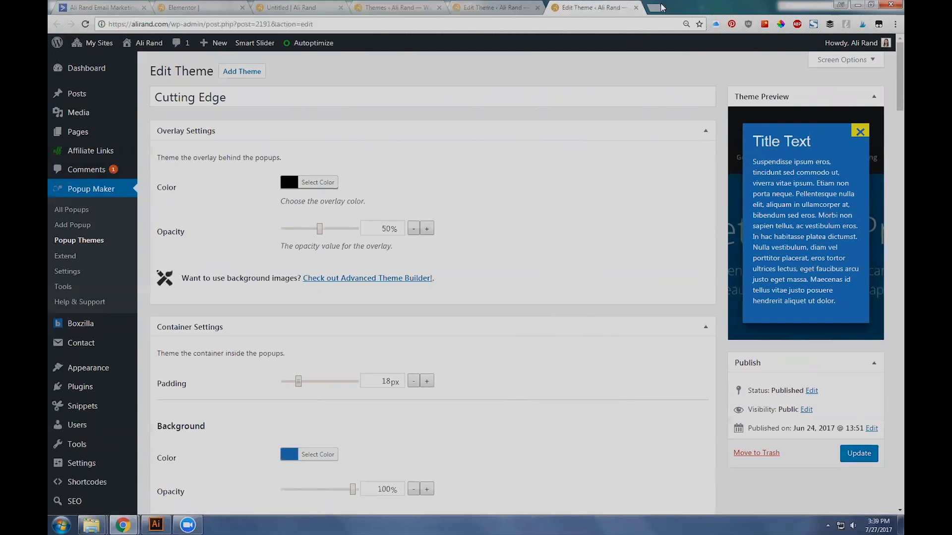
pyautogui.click(636, 8)
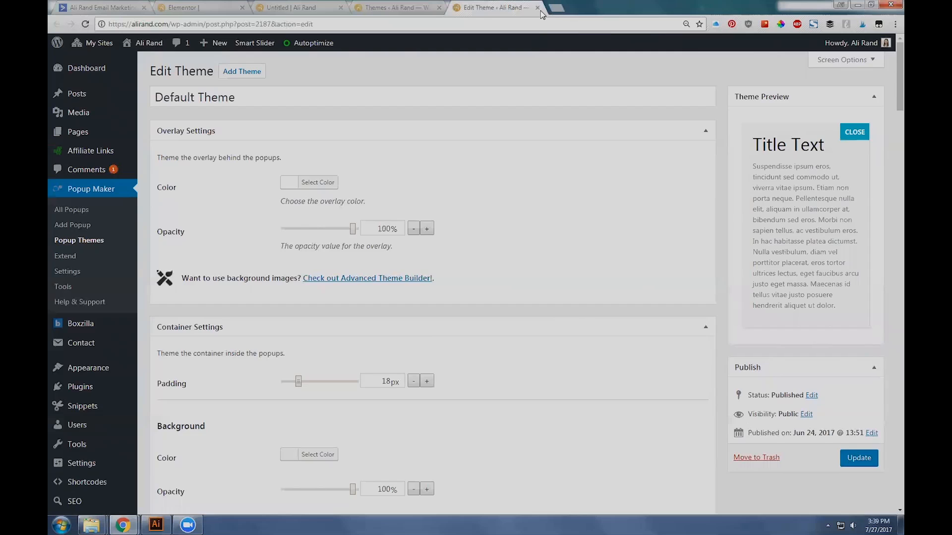
# Step: Open the Light Box theme in its own browser tab, compare it with the live popup, and close the open theme editors
pyautogui.click(414, 7)
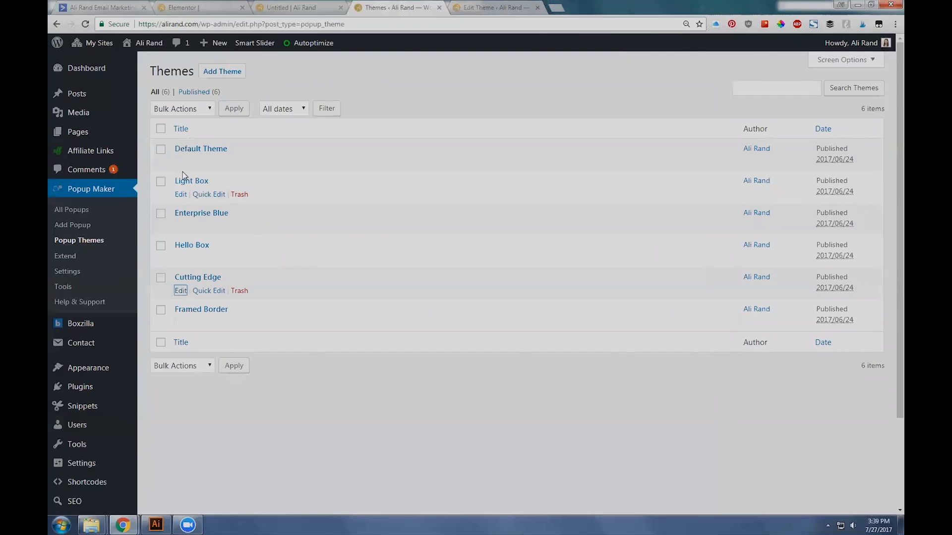
pyautogui.rightClick(180, 194)
pyautogui.click(205, 210)
pyautogui.click(573, 5)
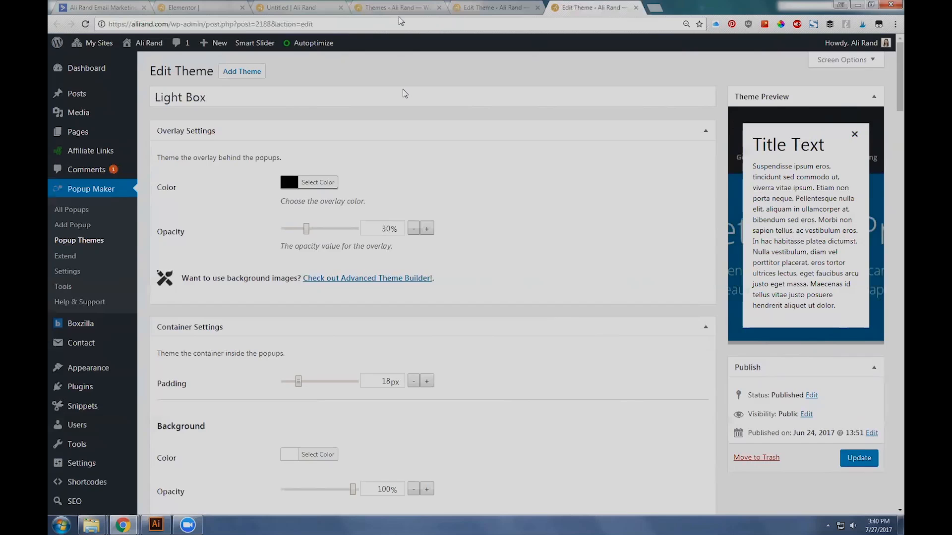
pyautogui.click(291, 7)
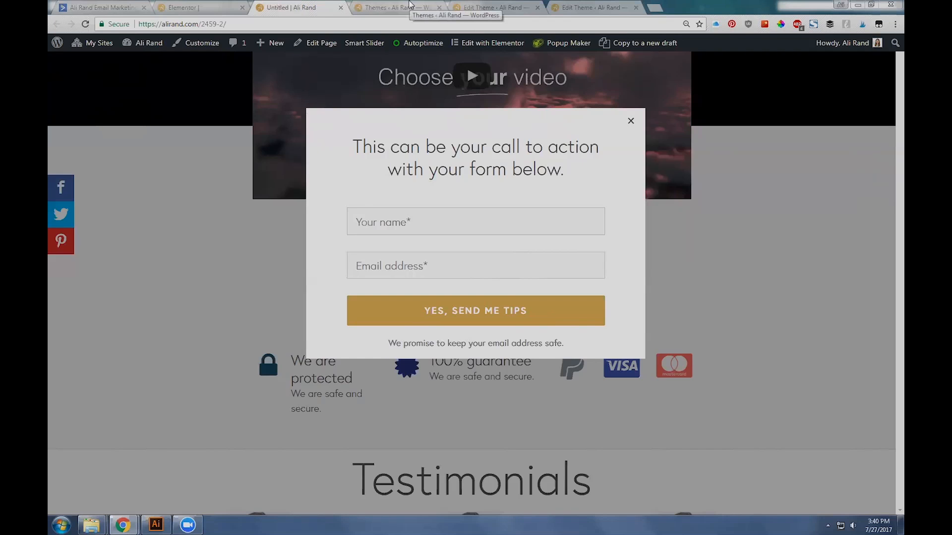
pyautogui.click(433, 6)
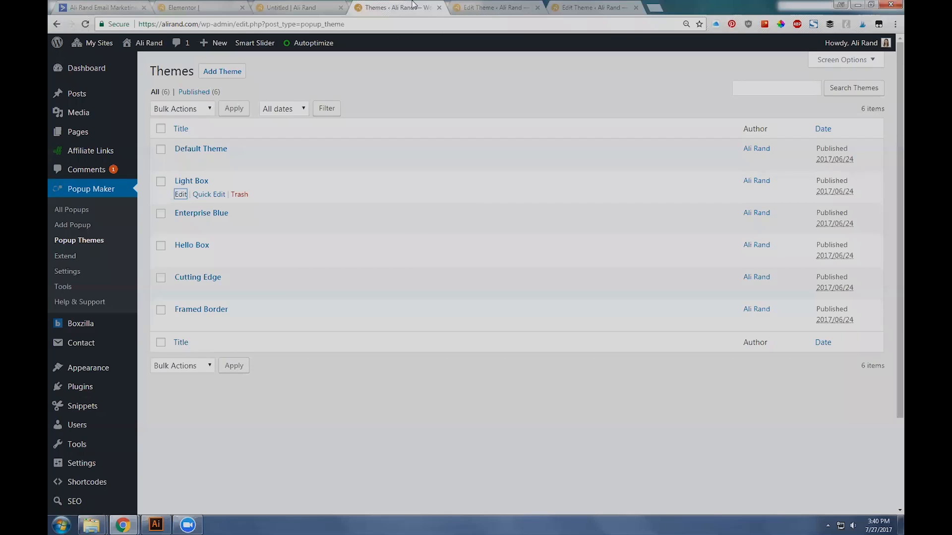
pyautogui.click(493, 7)
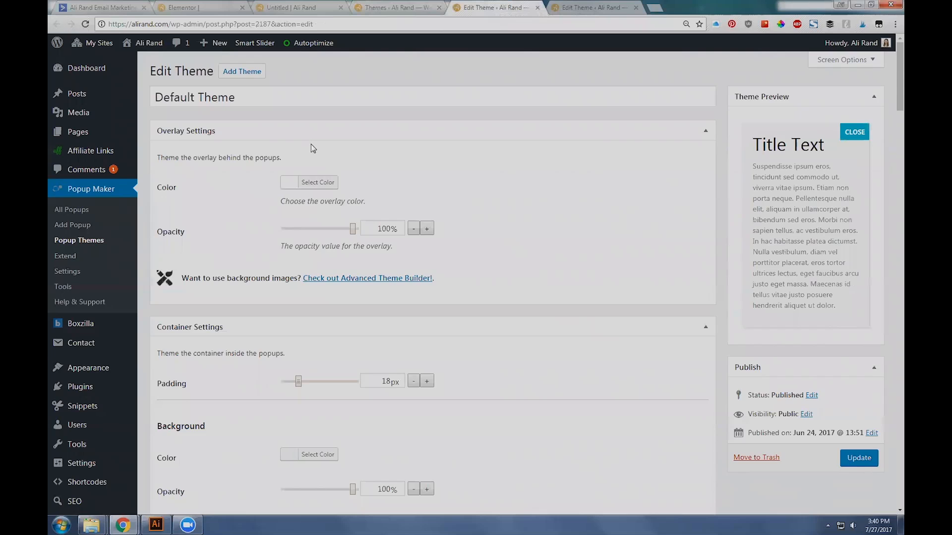
pyautogui.click(537, 7)
pyautogui.click(538, 8)
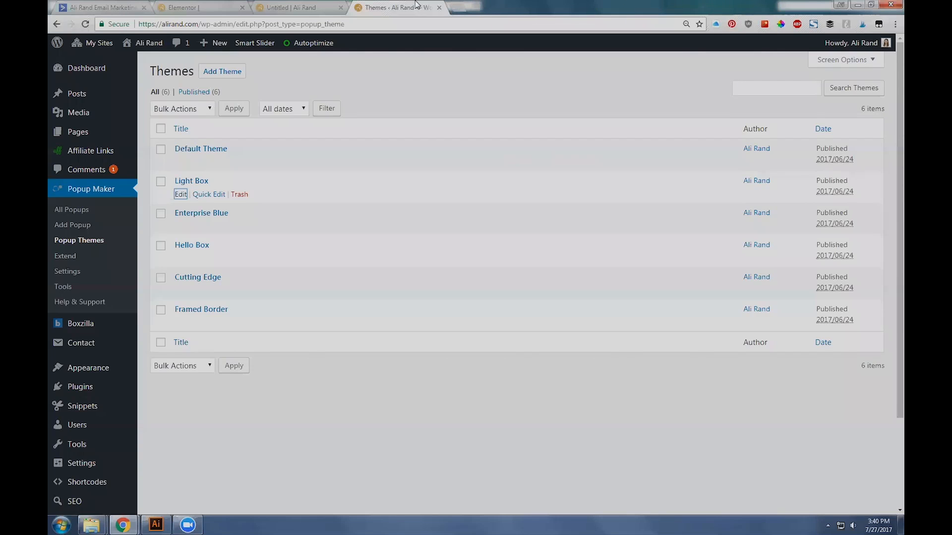
# Step: Open the Light Box popup theme for editing in a new browser tab
pyautogui.rightClick(184, 195)
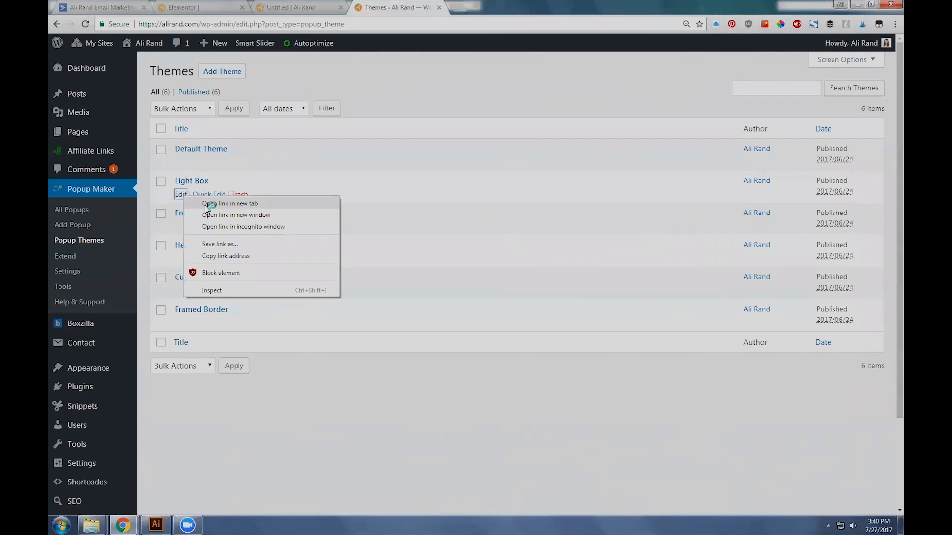
pyautogui.click(209, 205)
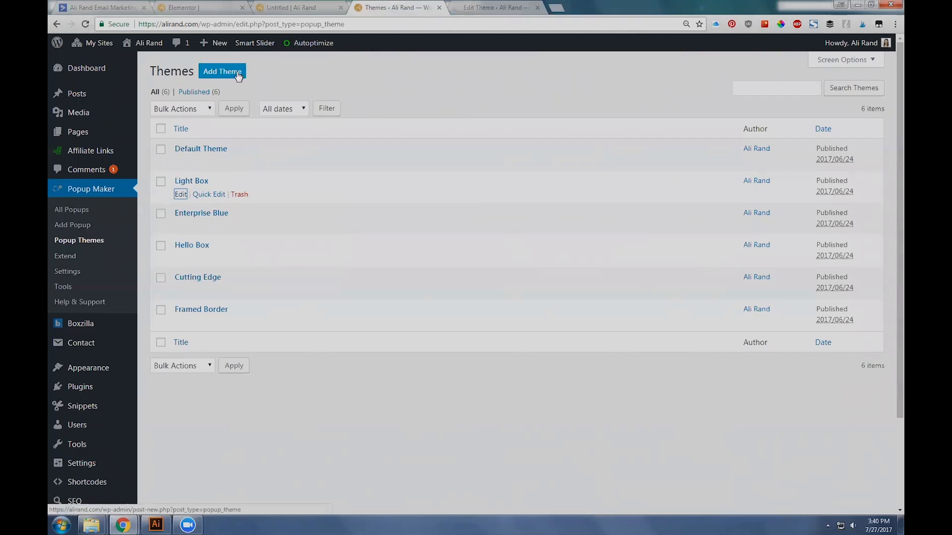
pyautogui.click(469, 5)
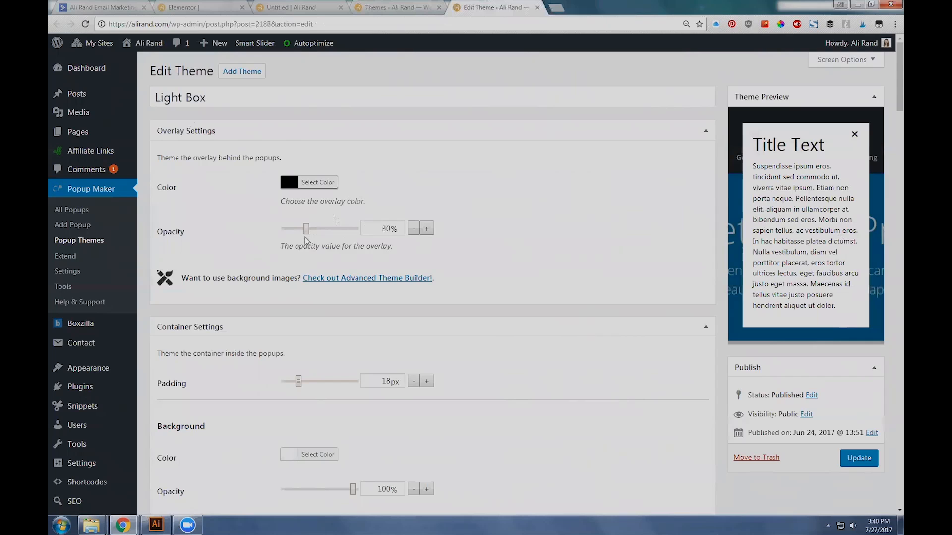
# Step: Try the Light Box overlay opacity at 100% and 0%, compare with the live popup, and return it to 30%
pyautogui.moveTo(308, 233); pyautogui.dragTo(368, 241)
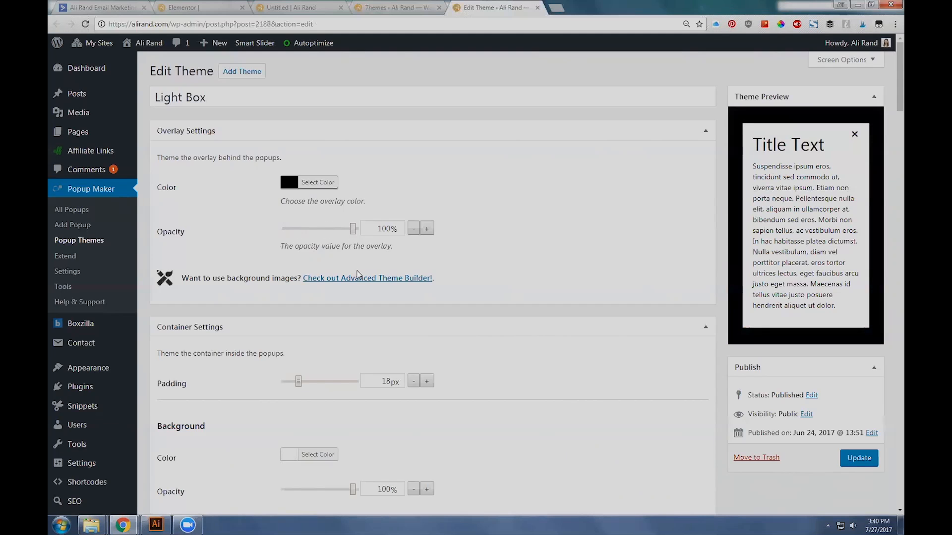
pyautogui.moveTo(352, 229); pyautogui.dragTo(283, 235)
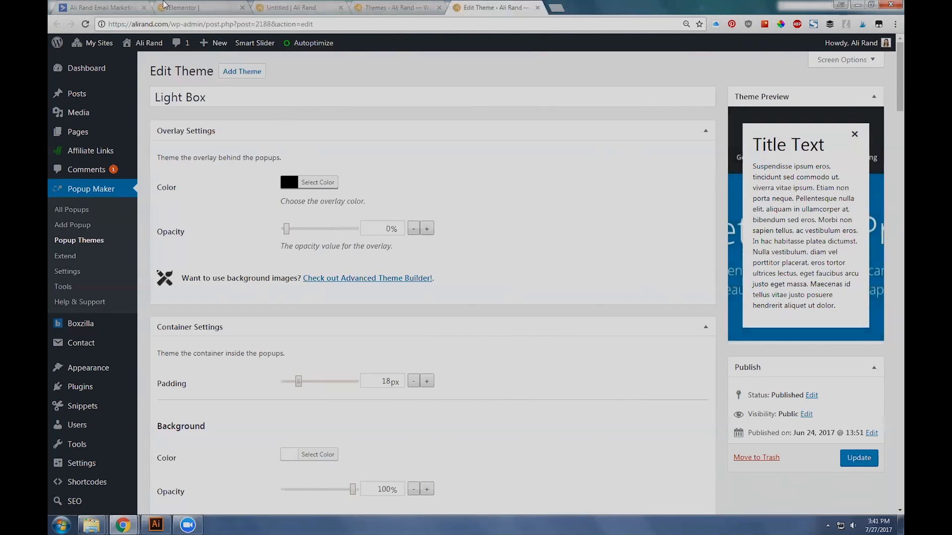
pyautogui.click(165, 6)
pyautogui.click(313, 7)
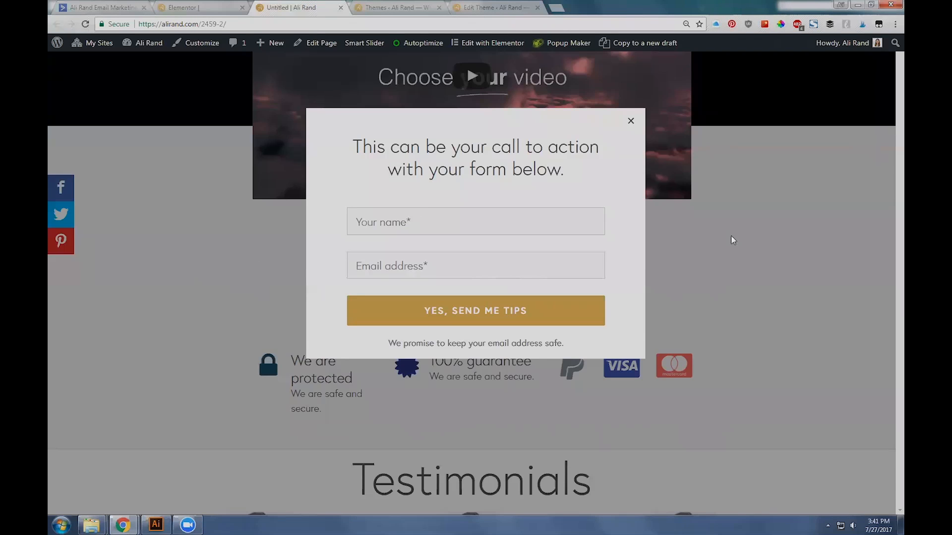
pyautogui.click(491, 7)
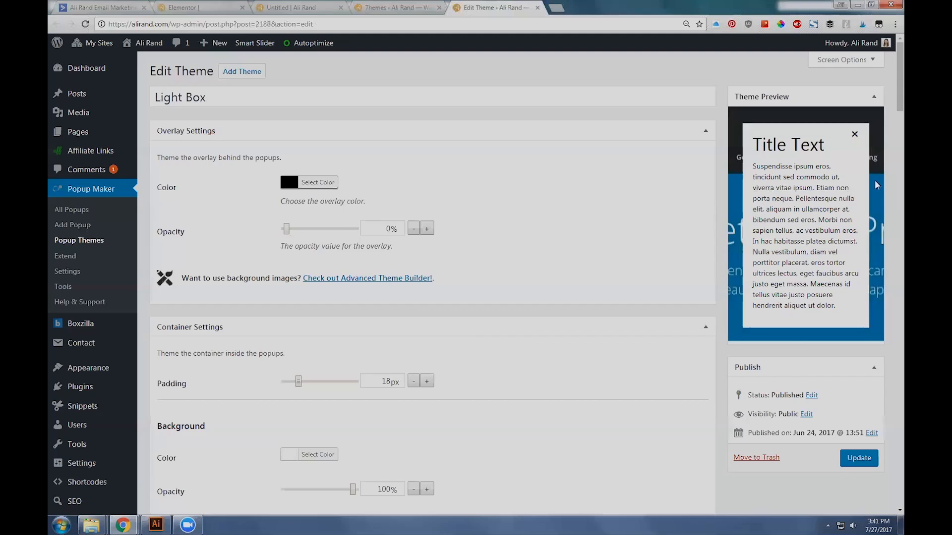
pyautogui.moveTo(291, 230); pyautogui.dragTo(309, 233)
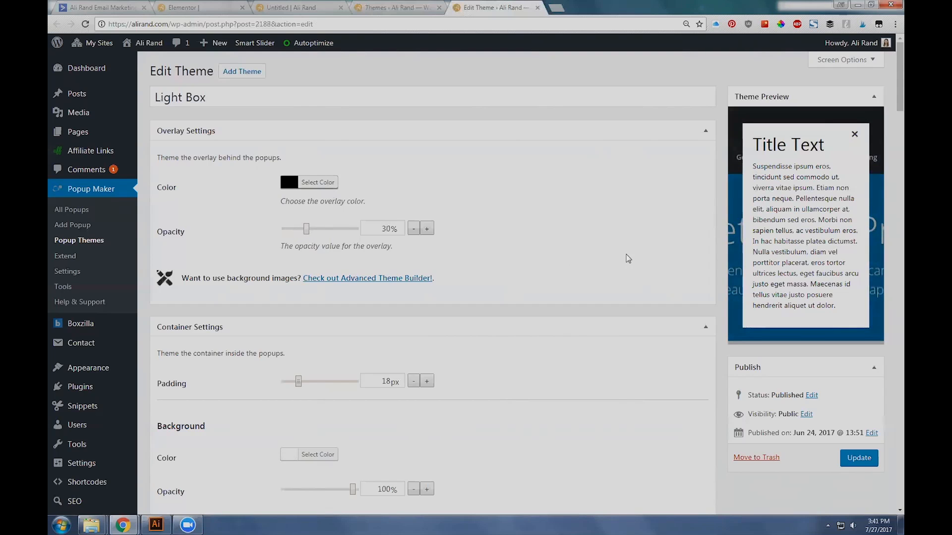
# Step: Examine the Light Box theme's container settings for padding, background, border and drop shadow
pyautogui.scroll(-4, 642, 251)
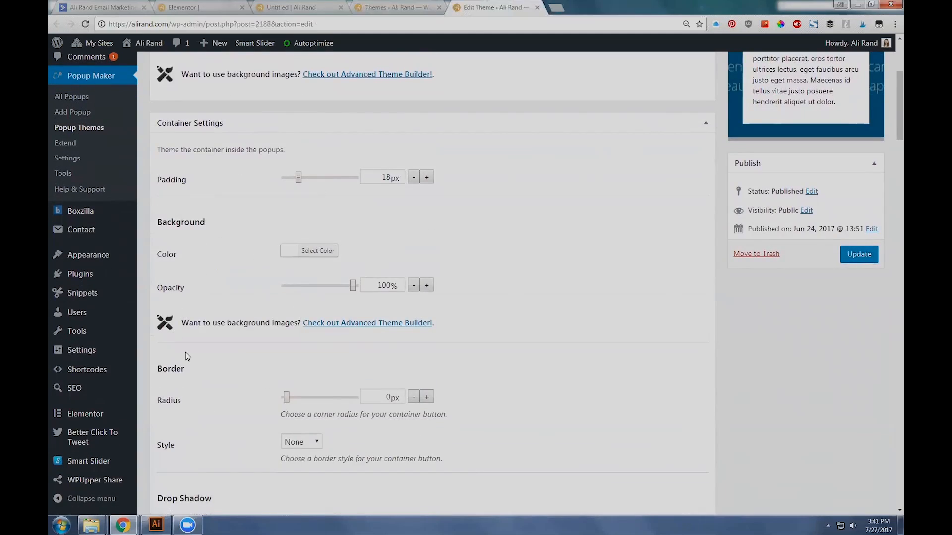
pyautogui.scroll(-2, 454, 249)
pyautogui.scroll(-3, 483, 300)
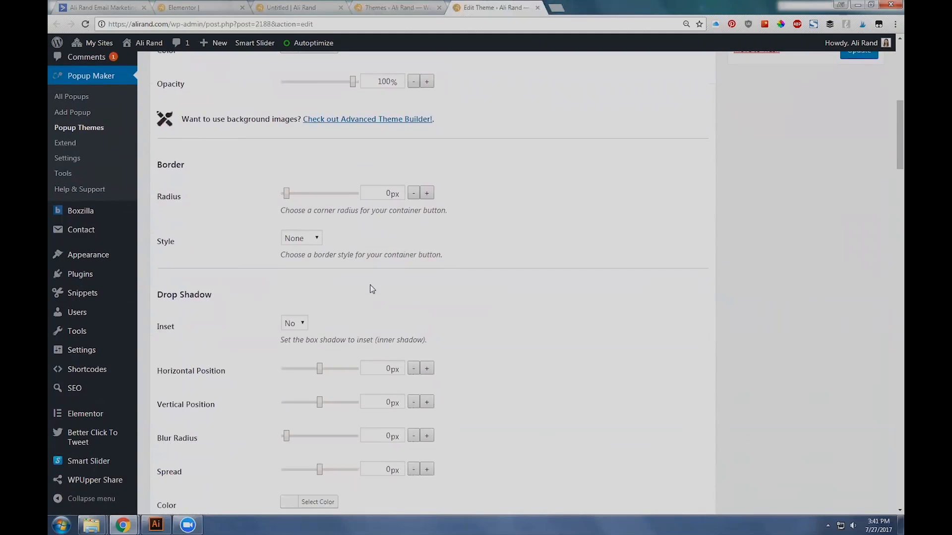
pyautogui.scroll(8, 370, 284)
pyautogui.scroll(-5, 489, 334)
pyautogui.scroll(5, 489, 335)
pyautogui.scroll(-2, 478, 374)
pyautogui.scroll(-5, 477, 373)
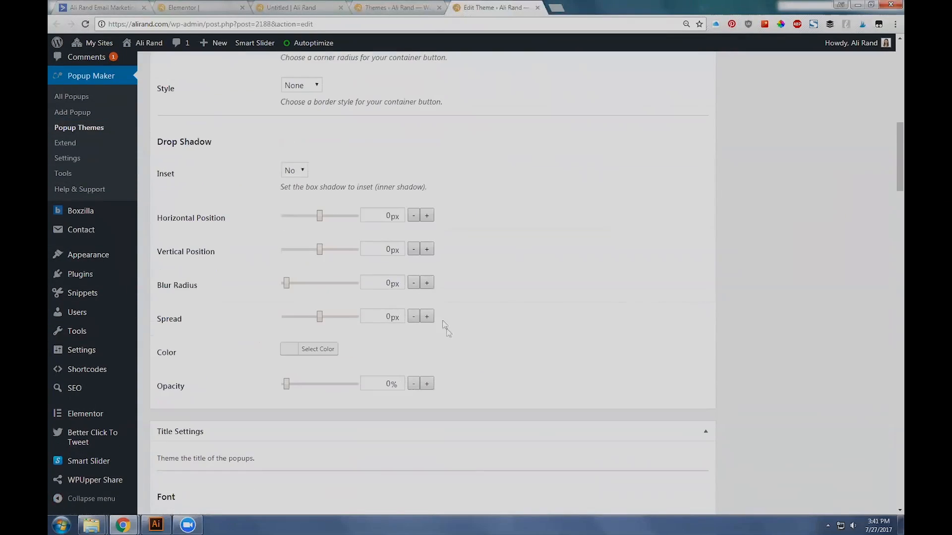
# Step: Examine the Light Box theme's title and content settings for font and text shadow
pyautogui.scroll(-2, 239, 316)
pyautogui.scroll(-3, 240, 317)
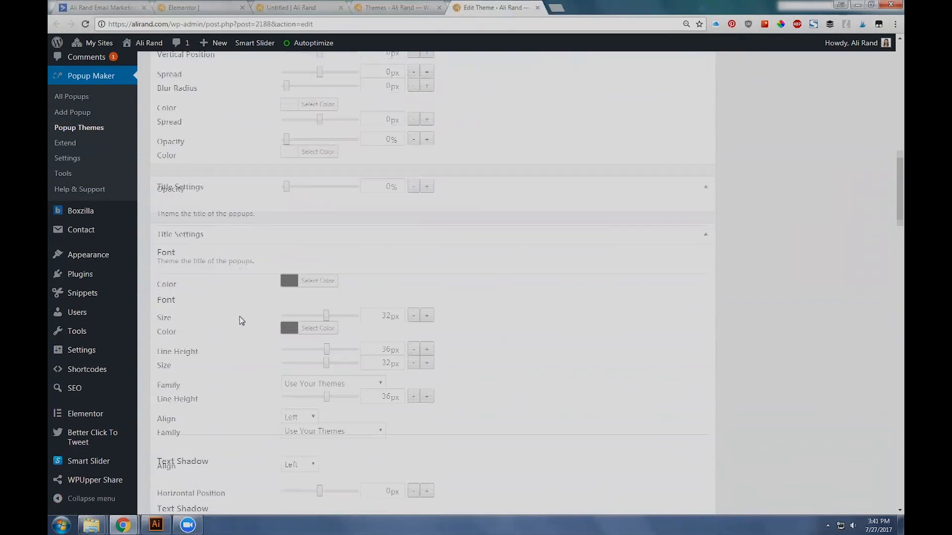
pyautogui.scroll(-2, 319, 274)
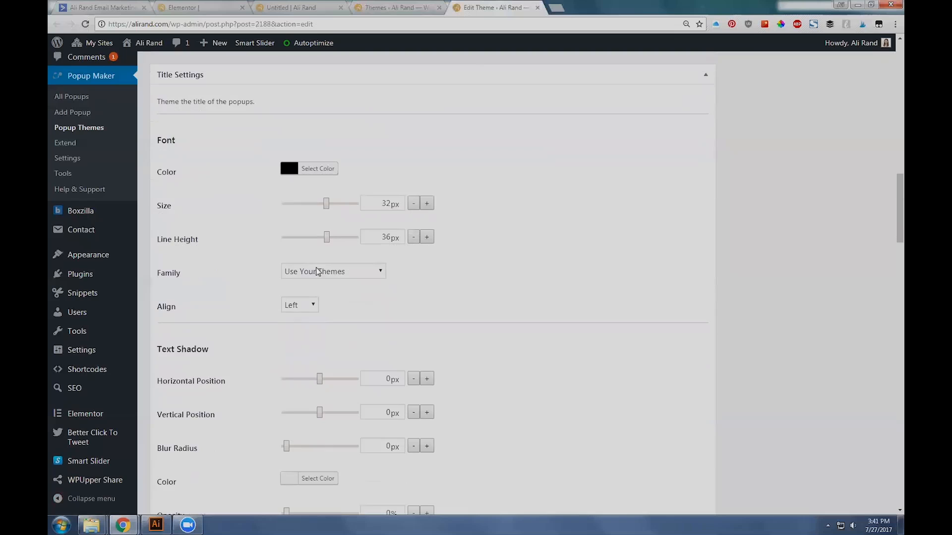
pyautogui.scroll(-2, 415, 298)
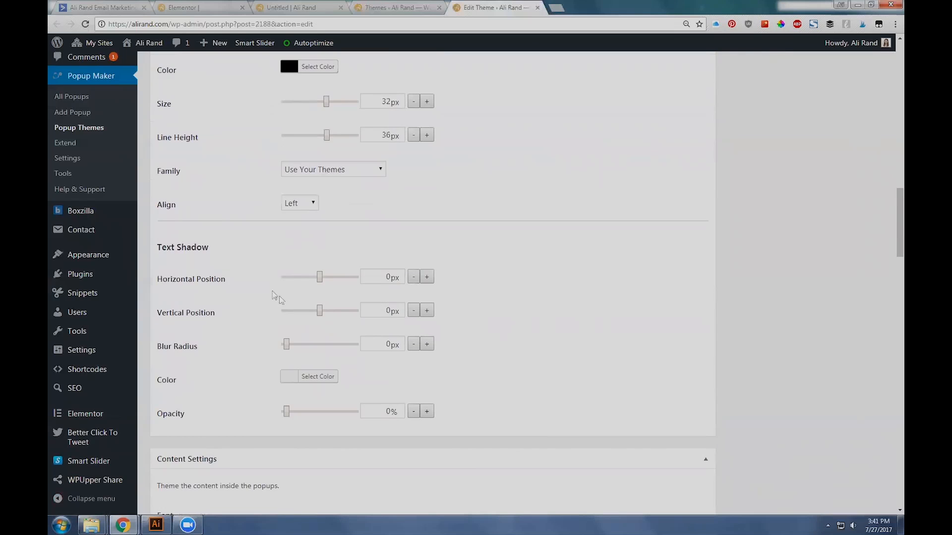
pyautogui.scroll(-1, 276, 297)
pyautogui.scroll(-1, 305, 272)
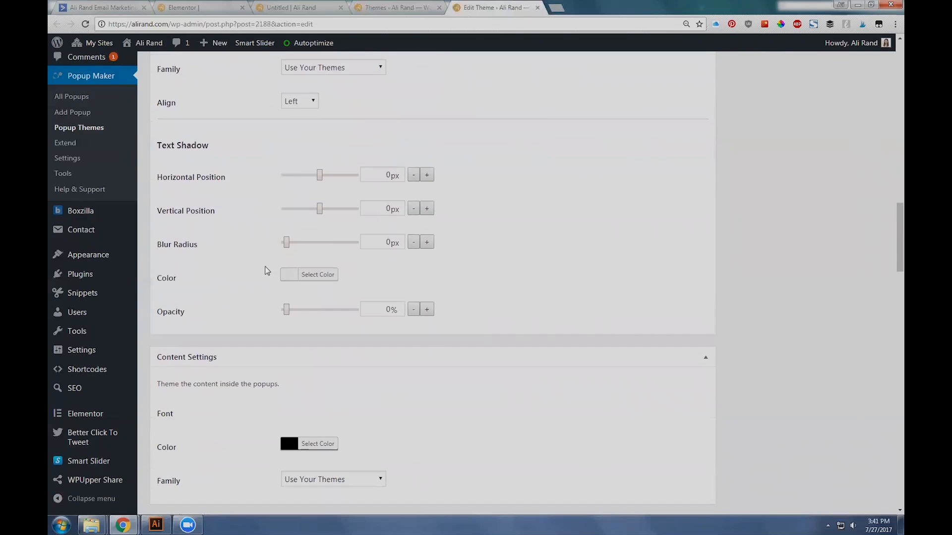
pyautogui.scroll(-3, 268, 277)
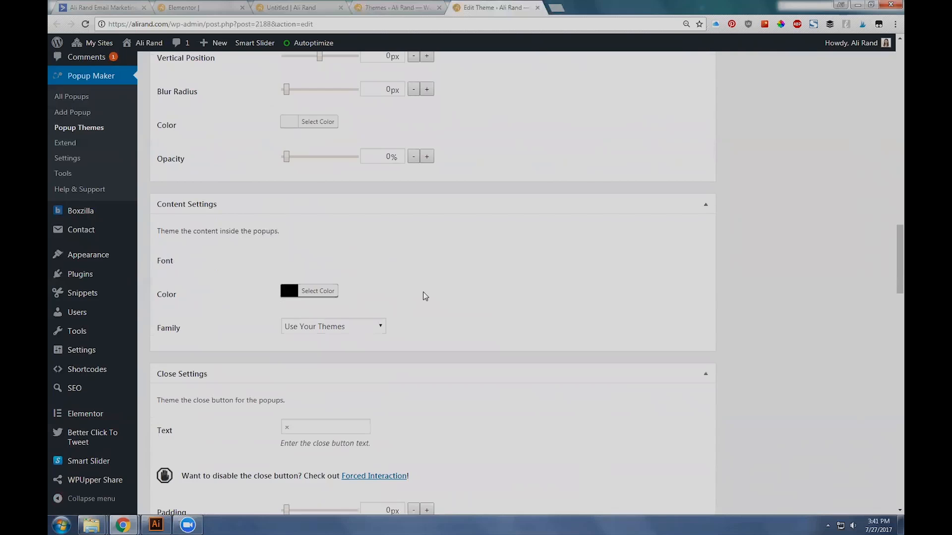
# Step: Examine the close button's text, size, position and font color settings, and compare them with the live popup's close button
pyautogui.scroll(-4, 221, 221)
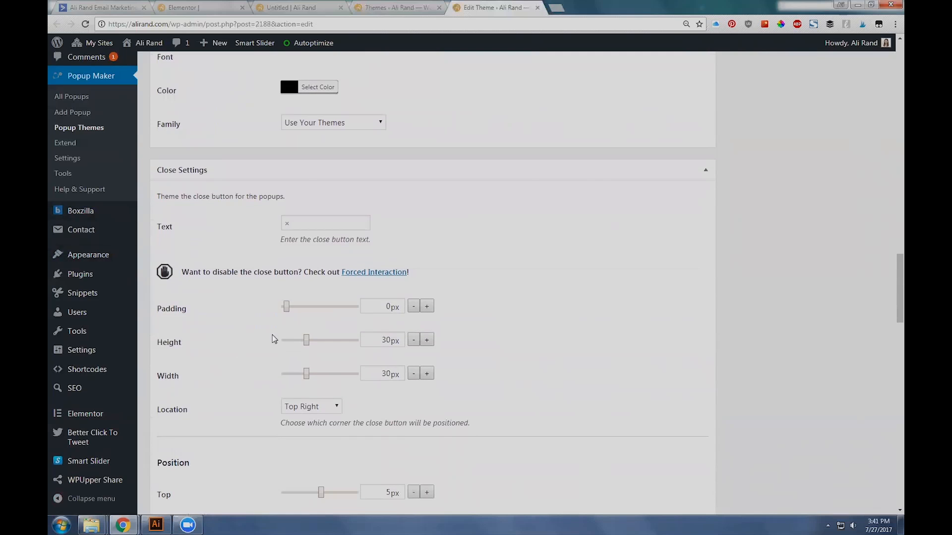
pyautogui.scroll(-1, 268, 269)
pyautogui.scroll(-3, 362, 252)
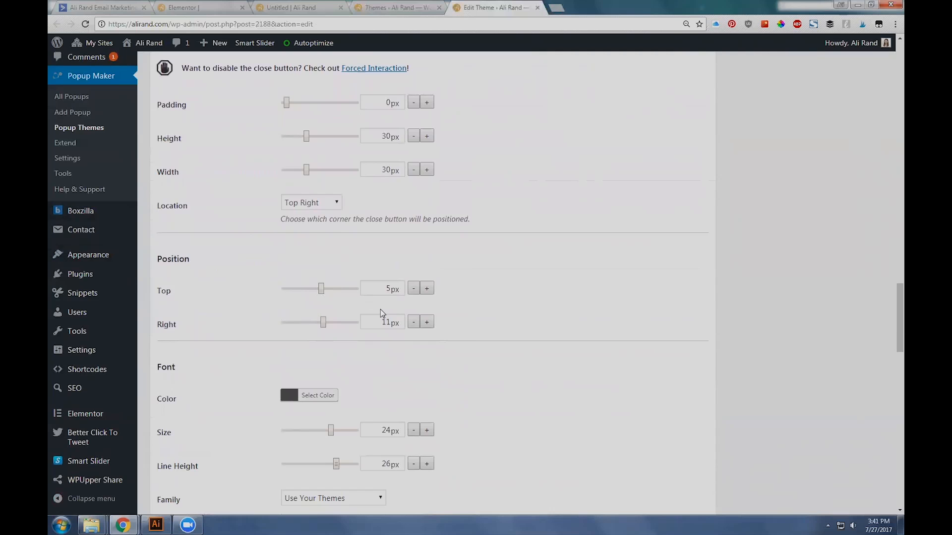
pyautogui.scroll(-2, 197, 323)
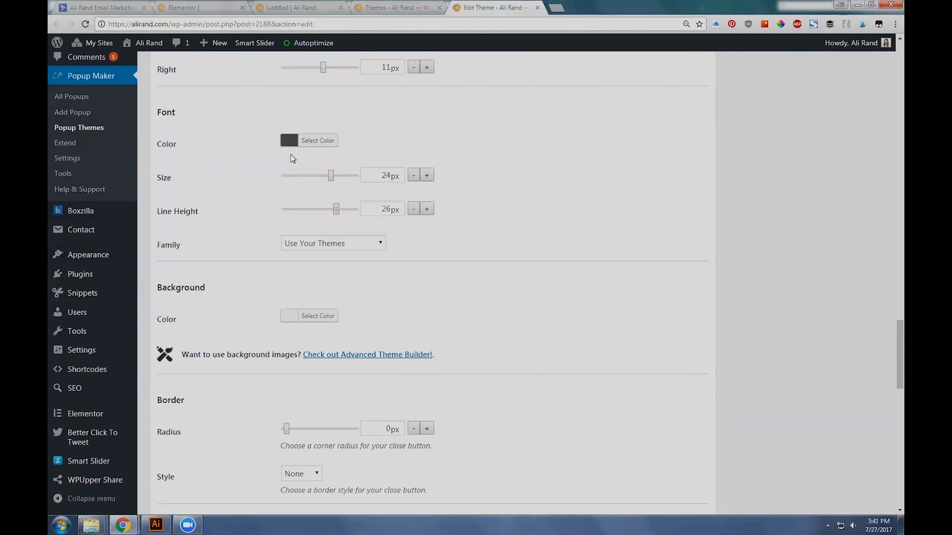
pyautogui.click(320, 143)
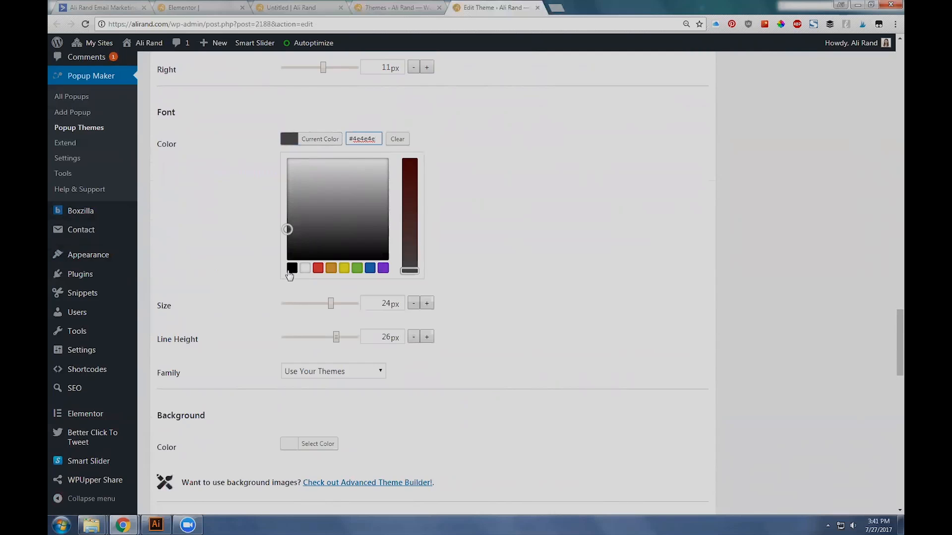
pyautogui.click(489, 217)
pyautogui.click(298, 7)
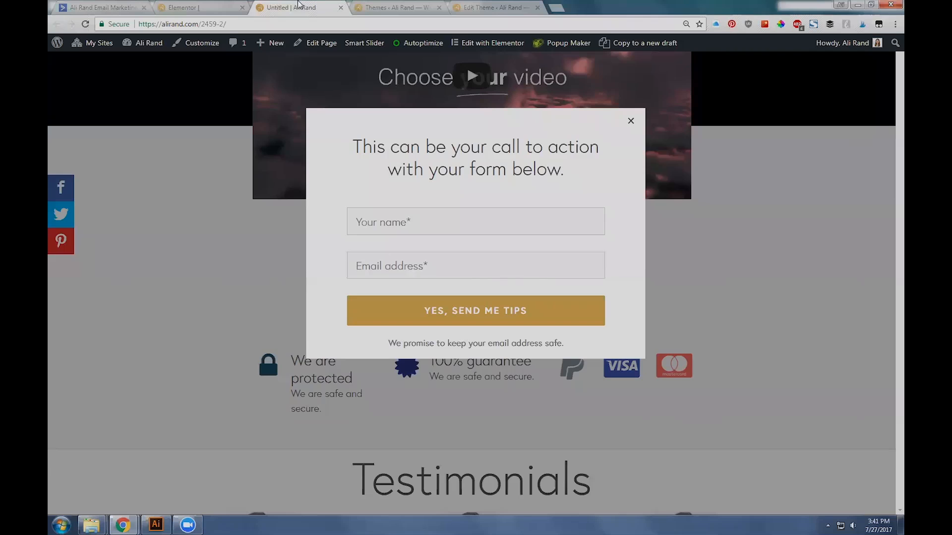
pyautogui.click(480, 6)
# Step: Review the close button's font family choices, keep Use Your Themes, and check the live popup again
pyautogui.scroll(-1, 257, 281)
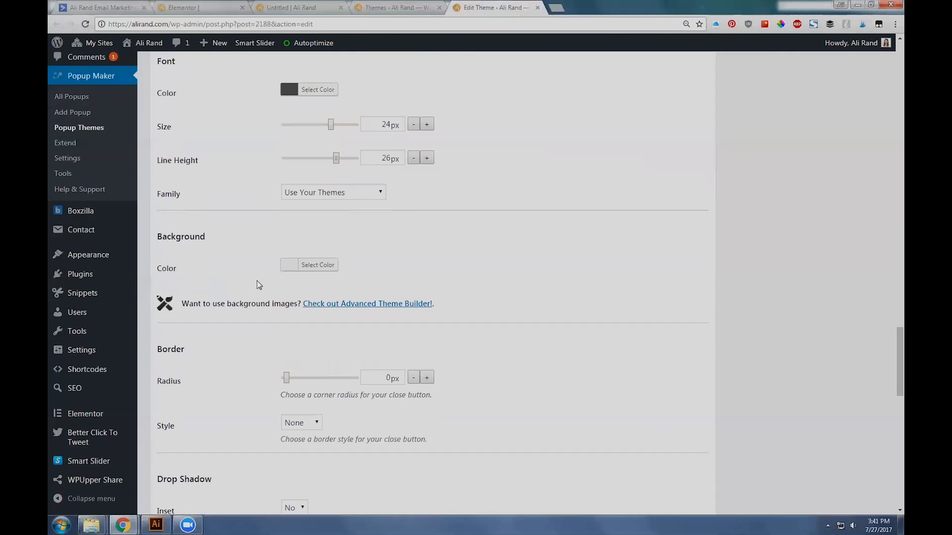
pyautogui.click(350, 193)
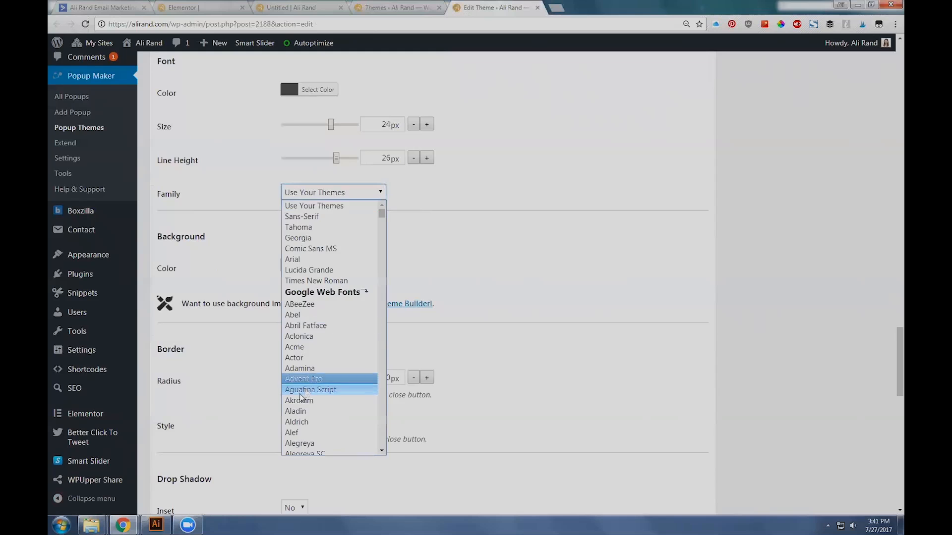
pyautogui.click(347, 205)
pyautogui.click(317, 6)
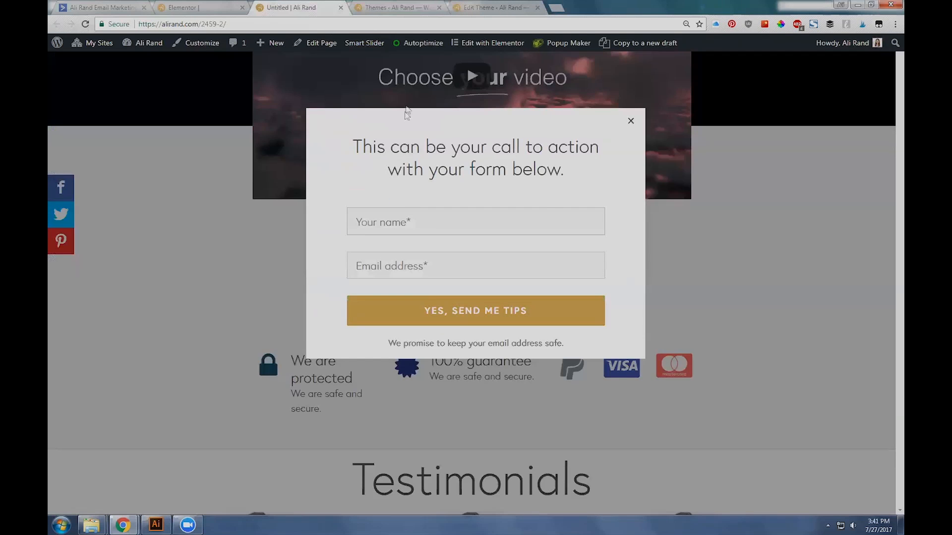
pyautogui.click(496, 6)
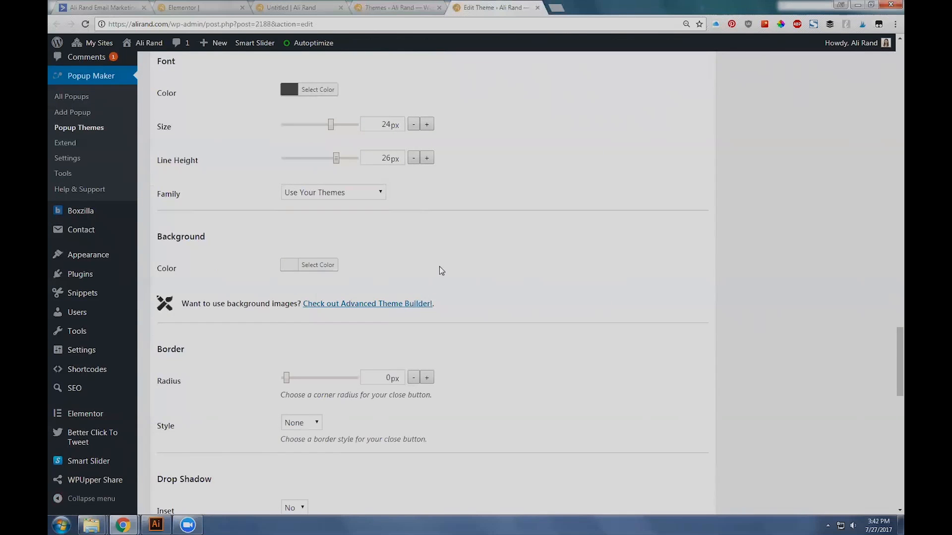
# Step: Examine the close button's background, border, drop shadow and text shadow settings, comparing them with the live popup
pyautogui.scroll(-2, 439, 266)
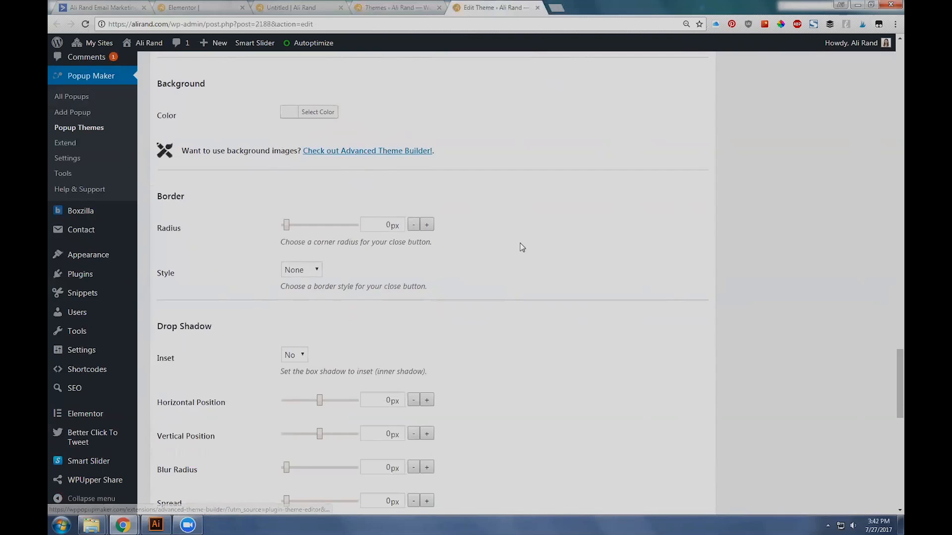
pyautogui.scroll(-1, 521, 247)
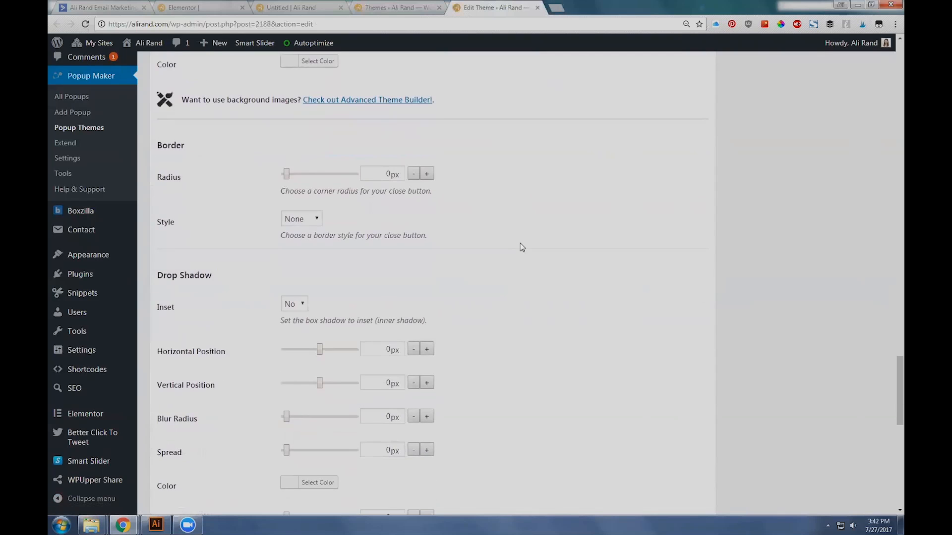
pyautogui.click(288, 6)
pyautogui.click(484, 6)
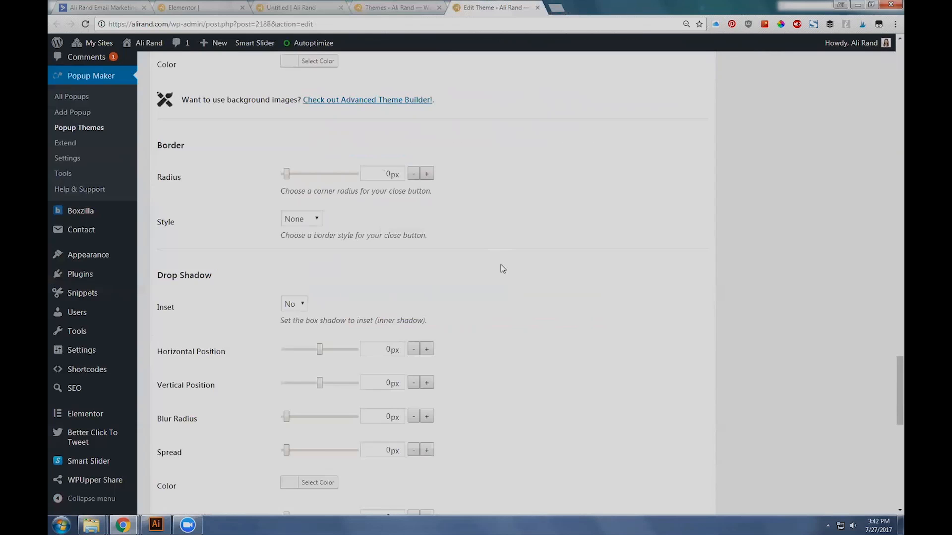
pyautogui.scroll(-4, 502, 269)
pyautogui.scroll(-4, 295, 176)
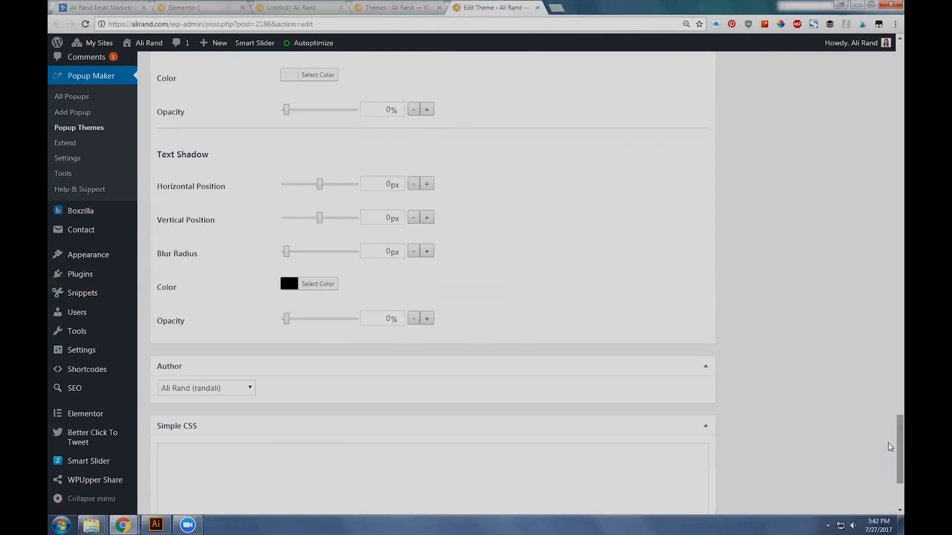
# Step: Review the Light Box theme's preview, overlay and container settings once more against the live popup
pyautogui.scroll(4, 888, 436)
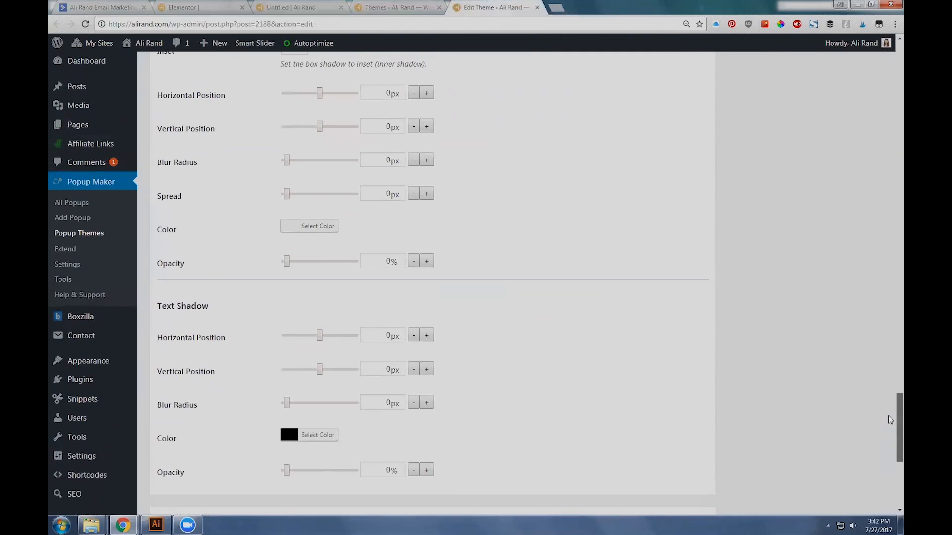
pyautogui.scroll(6, 889, 397)
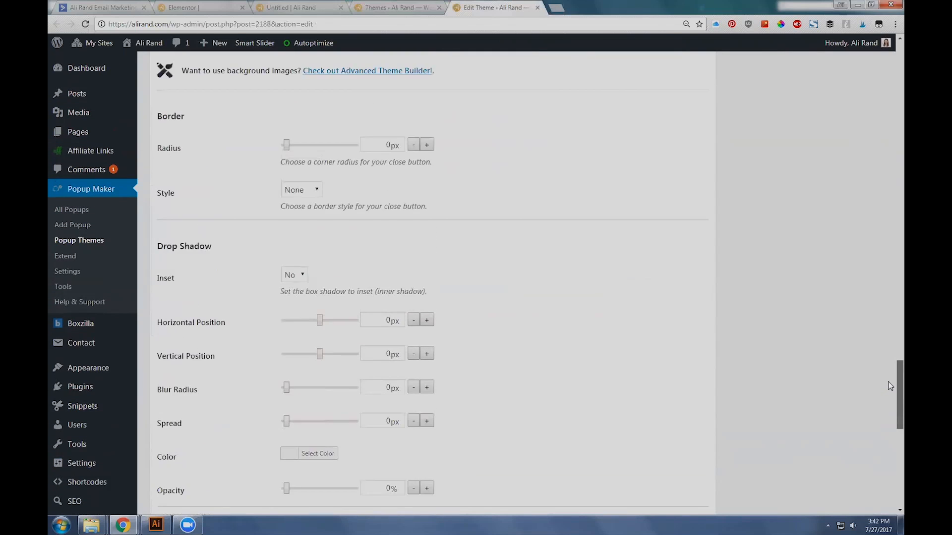
pyautogui.moveTo(888, 368); pyautogui.dragTo(888, 63)
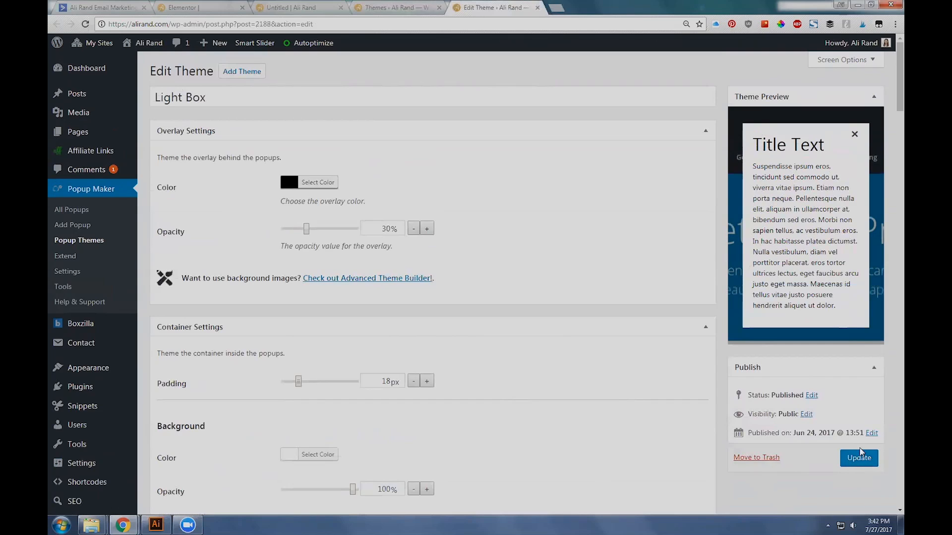
pyautogui.click(303, 6)
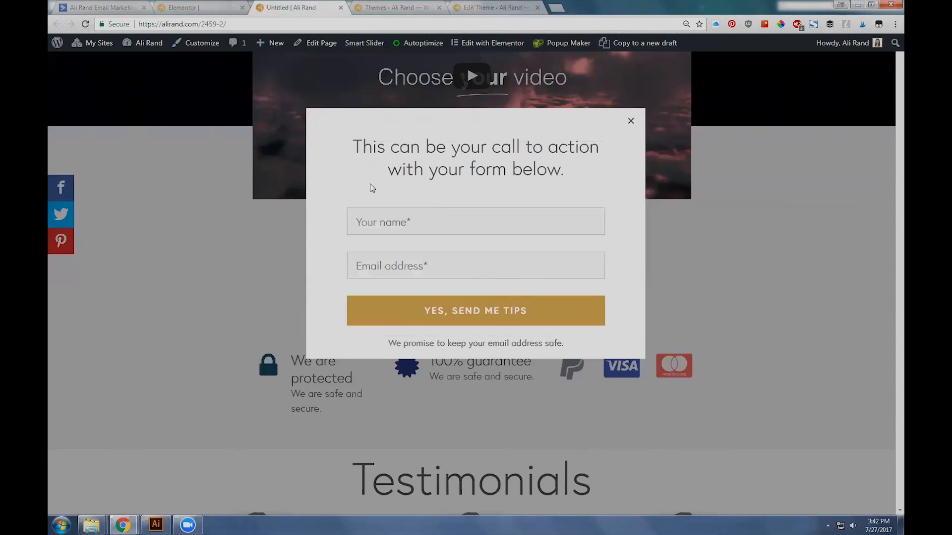
pyautogui.click(504, 5)
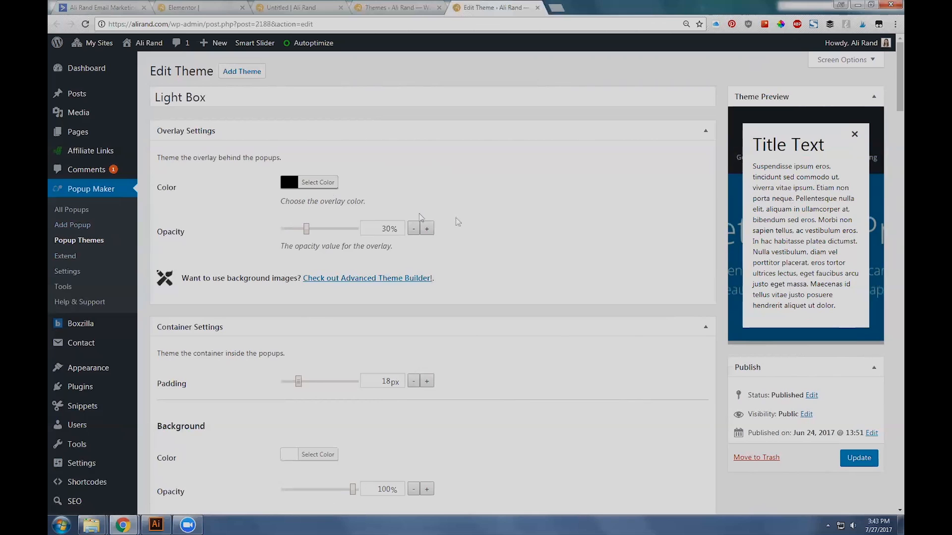
pyautogui.scroll(-3, 496, 292)
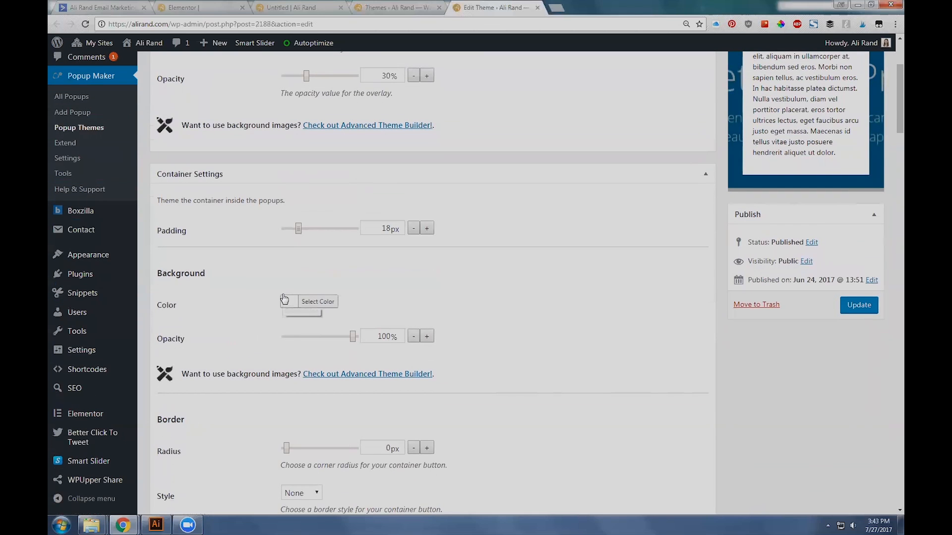
pyautogui.scroll(3, 471, 171)
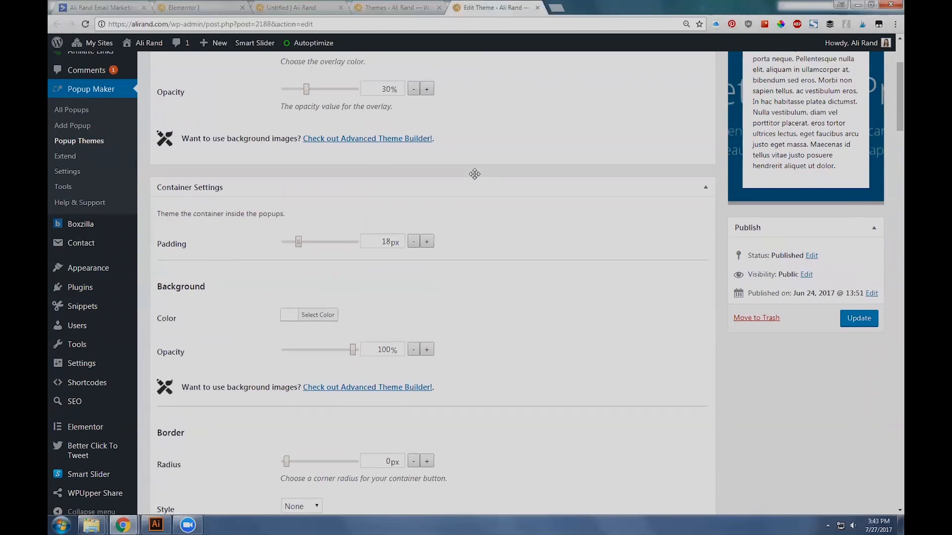
# Step: Start a new popup, look back at the live example popup, and try out a test popup name
pyautogui.click(65, 227)
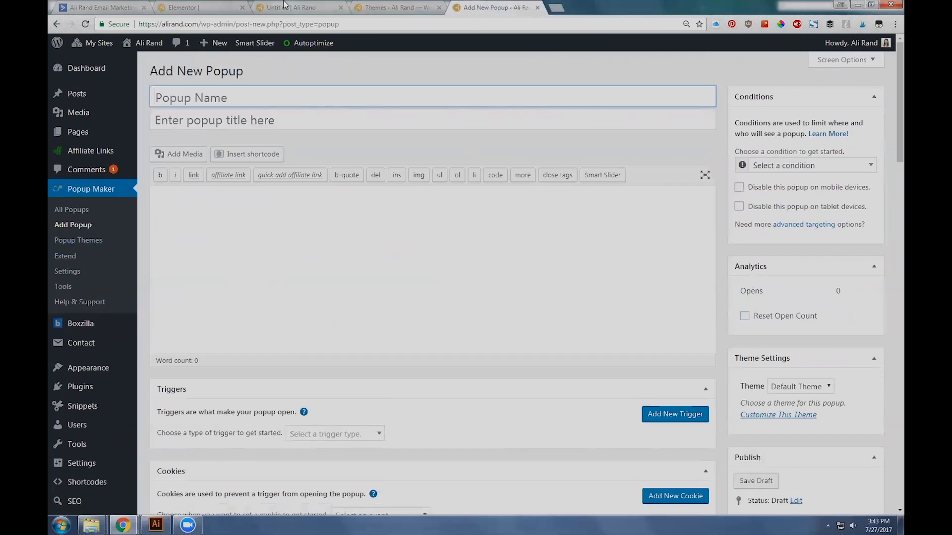
pyautogui.click(312, 7)
pyautogui.click(519, 6)
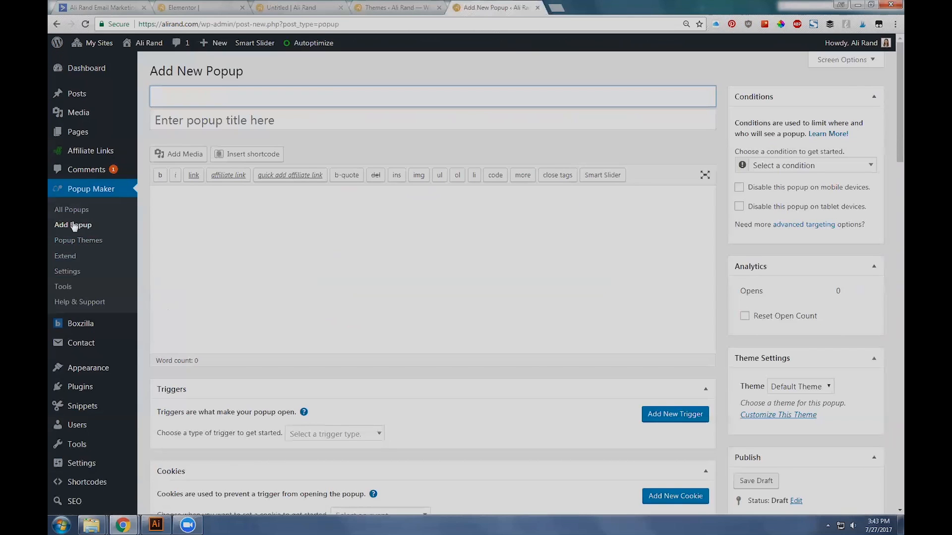
pyautogui.click(236, 90)
pyautogui.write('TEsti')
# Step: Open the list of all popups in a new browser tab, review their naming prefixes, and return to the new popup
pyautogui.rightClick(75, 210)
pyautogui.click(124, 219)
pyautogui.click(571, 7)
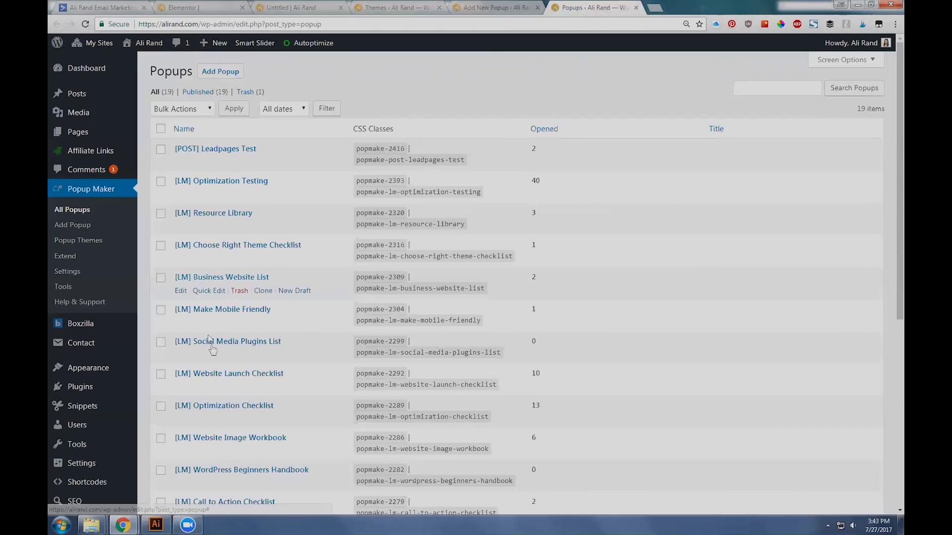
pyautogui.scroll(-6, 193, 347)
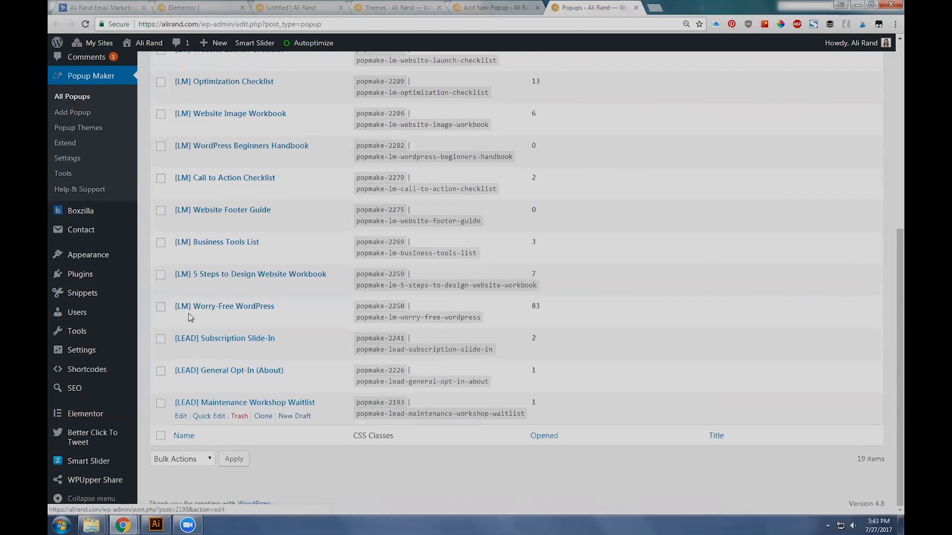
pyautogui.scroll(2, 194, 312)
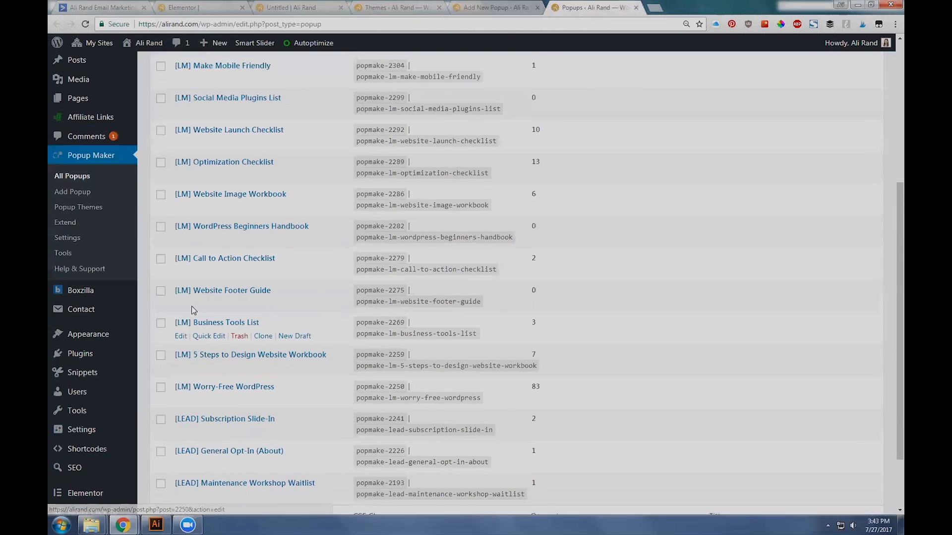
pyautogui.scroll(6, 194, 310)
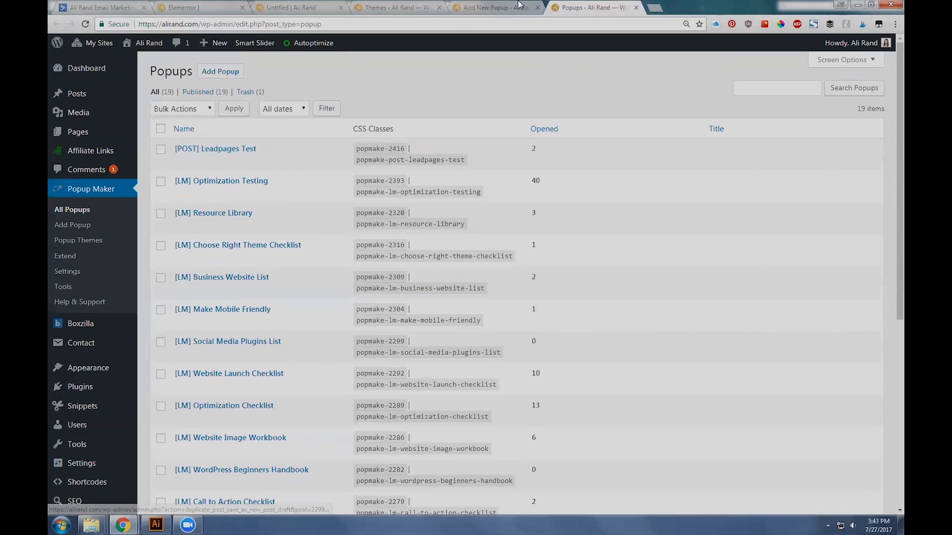
pyautogui.click(515, 5)
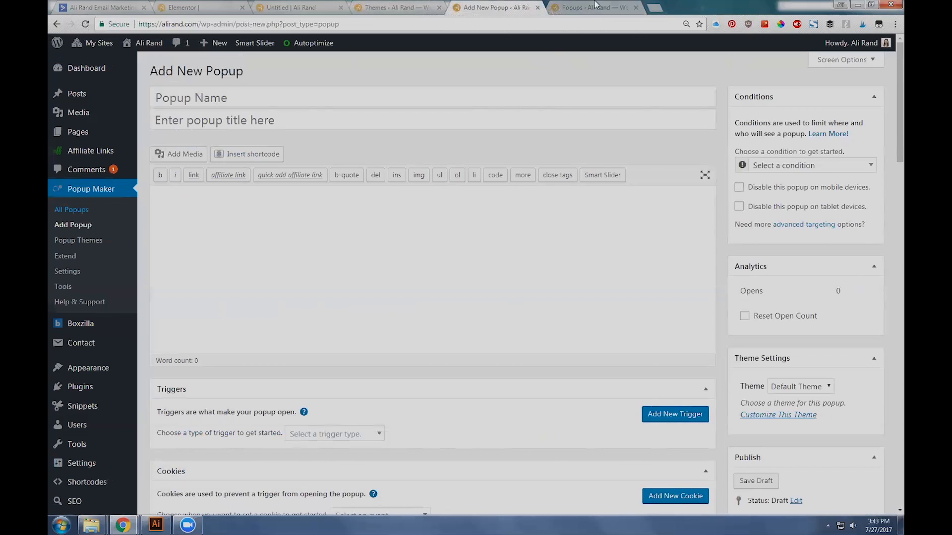
# Step: Name the new popup "Test Name" and leave its title empty
pyautogui.click(209, 91)
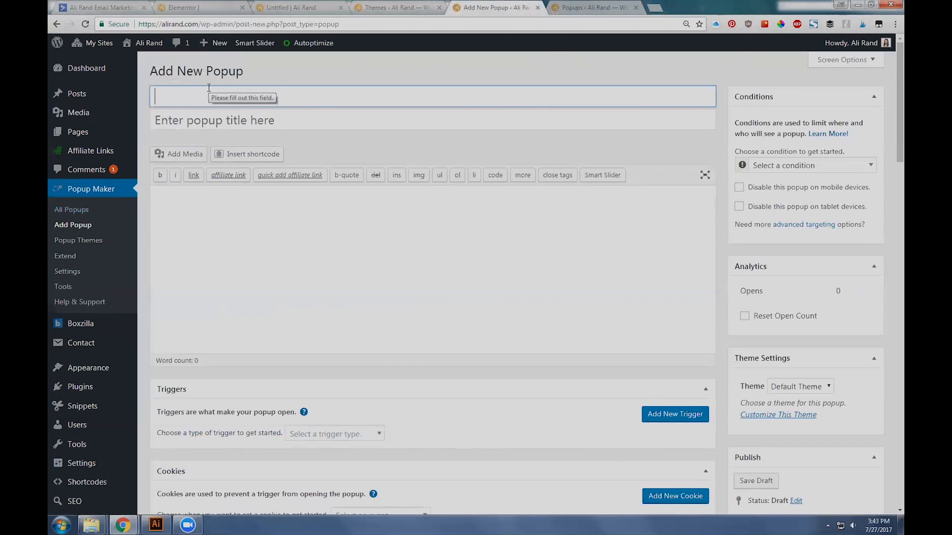
pyautogui.write('[')
pyautogui.write('m')
pyautogui.press('BackSpace')
pyautogui.write('LM')
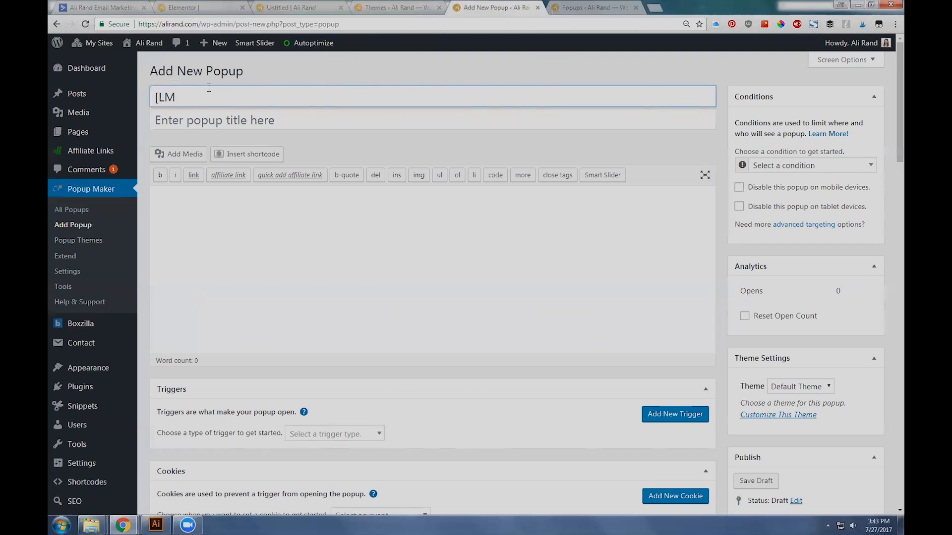
pyautogui.press('BackSpace')
pyautogui.press('BackSpace')
pyautogui.press('BackSpace')
pyautogui.write('Test Name')
pyautogui.press('Tab')
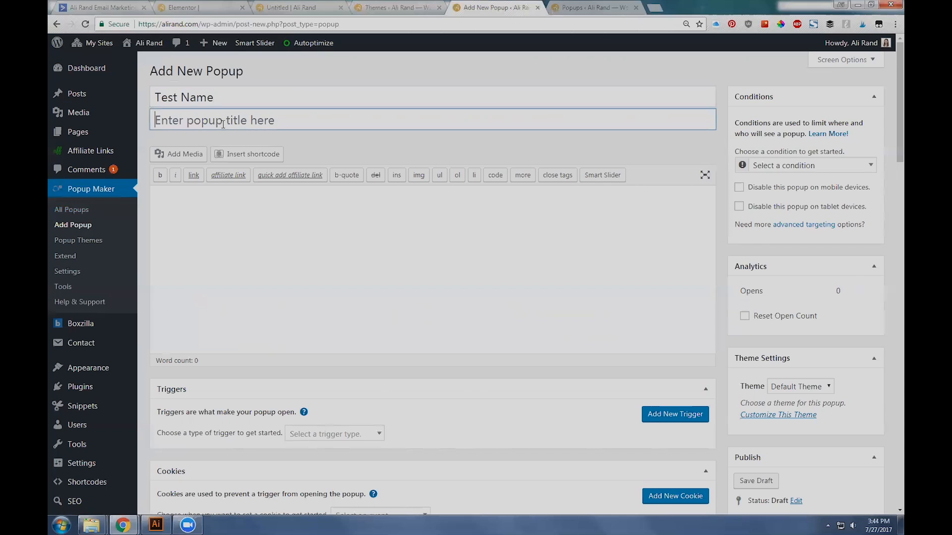
# Step: Look at the heading in the live popup, and open the [POST] Leadpages Test popup for editing from the popup list
pyautogui.click(312, 6)
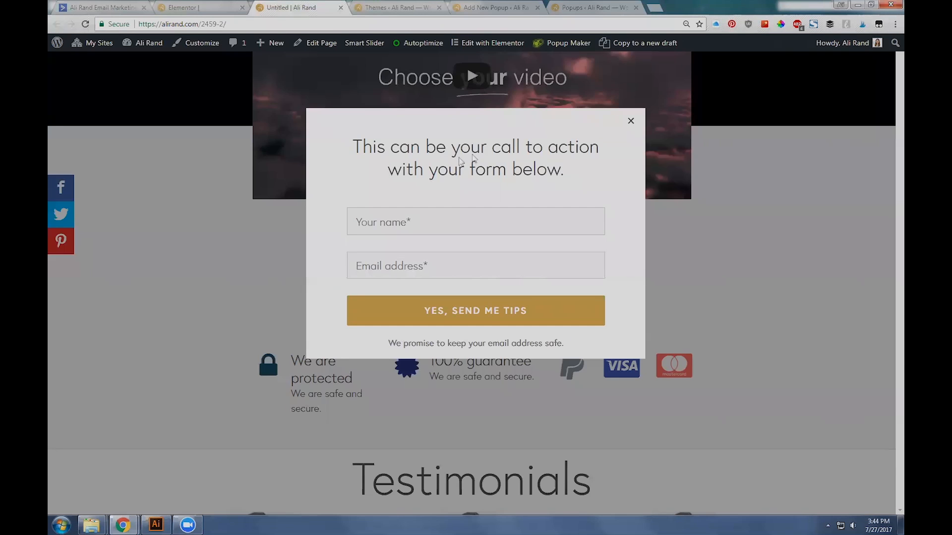
pyautogui.click(496, 7)
pyautogui.click(294, 4)
pyautogui.moveTo(568, 180); pyautogui.dragTo(353, 144)
pyautogui.click(421, 6)
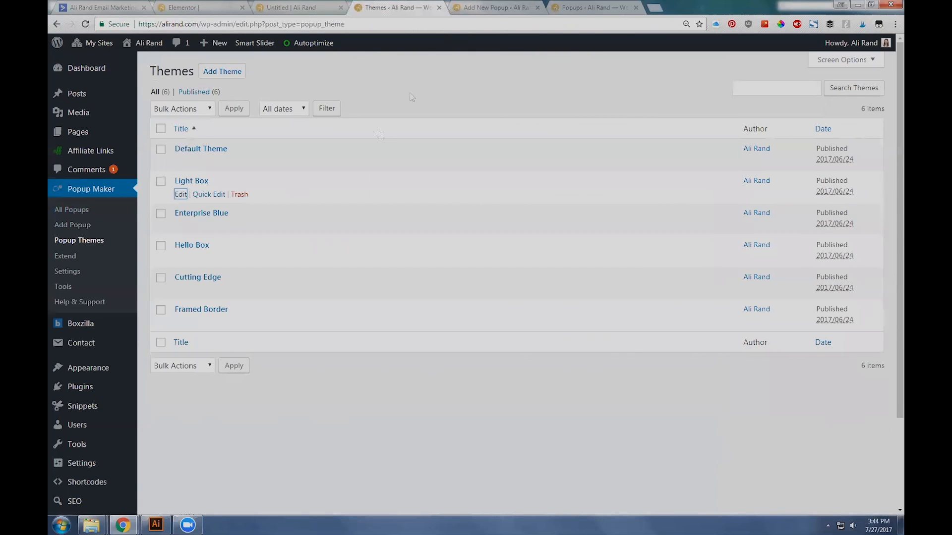
pyautogui.click(457, 6)
pyautogui.click(587, 7)
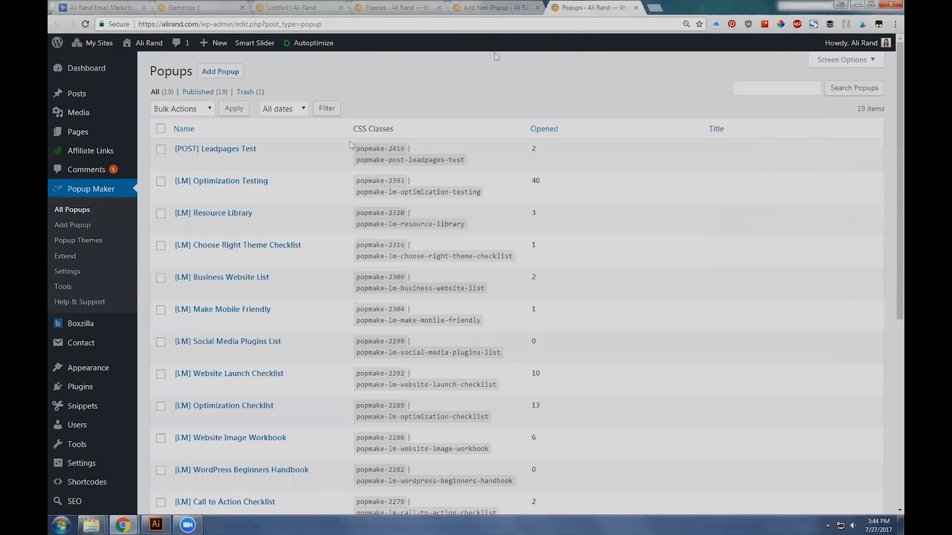
pyautogui.click(182, 163)
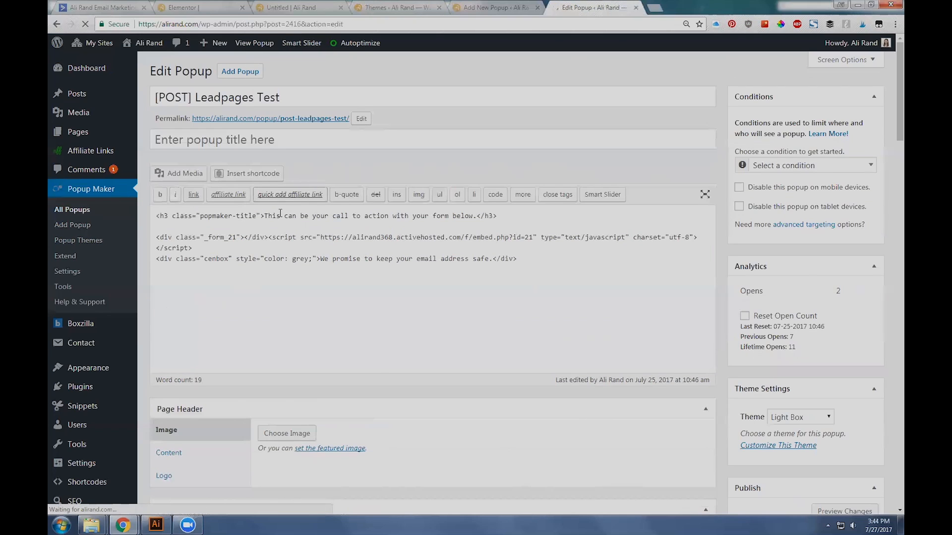
# Step: Examine the h3 popmaker-title heading line in the Leadpages Test popup's content and compare it with the live popup
pyautogui.tripleClick(233, 218)
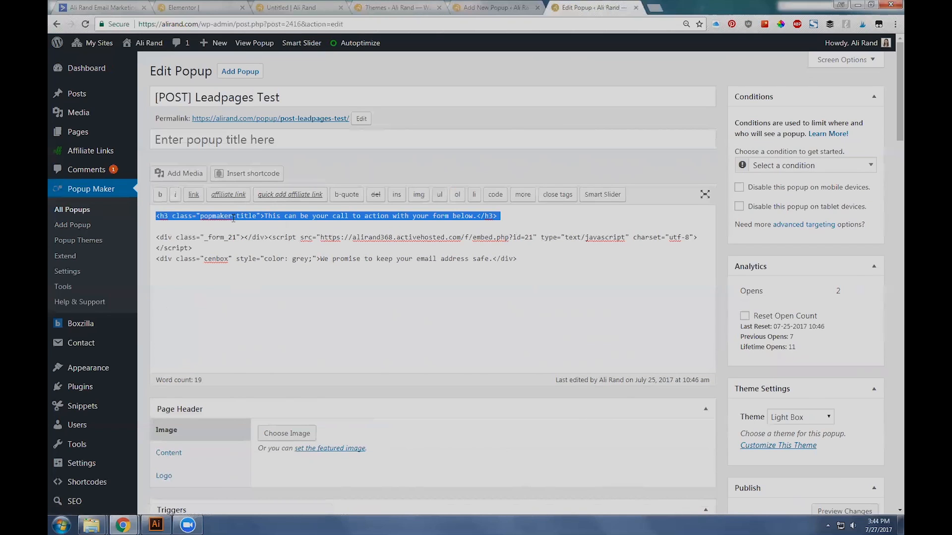
pyautogui.click(281, 230)
pyautogui.doubleClick(276, 218)
pyautogui.click(276, 218)
pyautogui.click(376, 6)
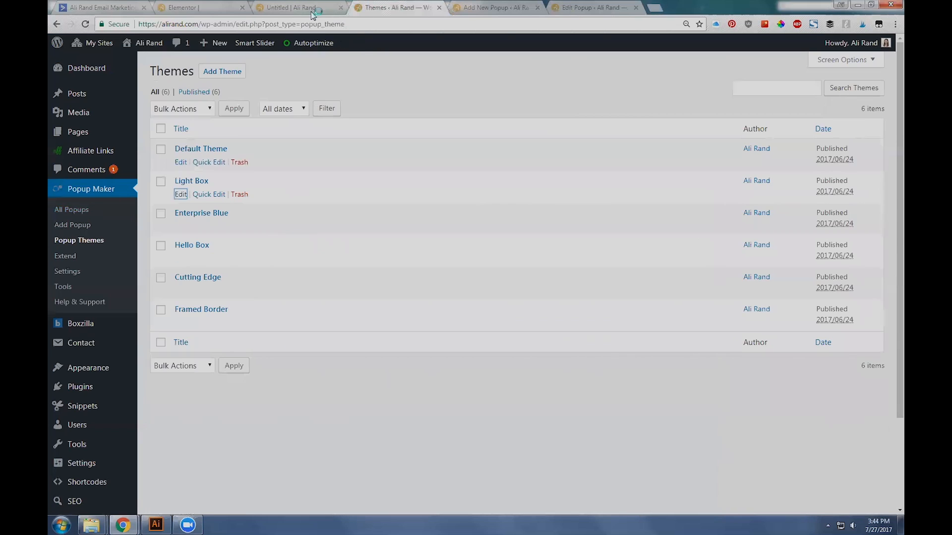
pyautogui.click(316, 8)
pyautogui.click(455, 6)
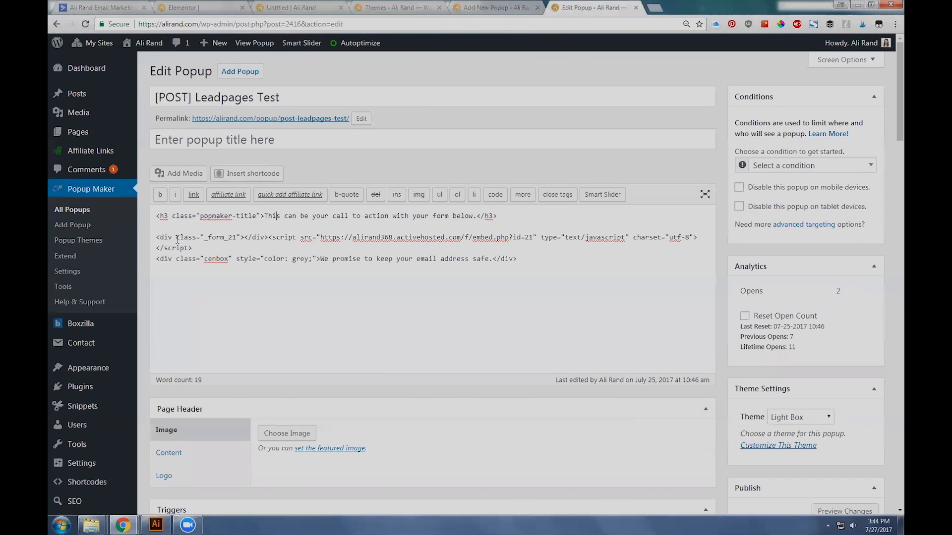
# Step: Review the popup's HTML content part by part: the h3 tag, the ActiveCampaign form embed script and the privacy line
pyautogui.moveTo(155, 218); pyautogui.dragTo(559, 276)
pyautogui.click(558, 277)
pyautogui.moveTo(157, 217); pyautogui.dragTo(180, 217)
pyautogui.click(220, 216)
pyautogui.moveTo(148, 238); pyautogui.dragTo(318, 258)
pyautogui.click(424, 281)
pyautogui.moveTo(522, 261); pyautogui.dragTo(360, 258)
# Step: Compare the privacy line in the live popup with its cenbox div and grey color style in the popup's HTML
pyautogui.click(317, 7)
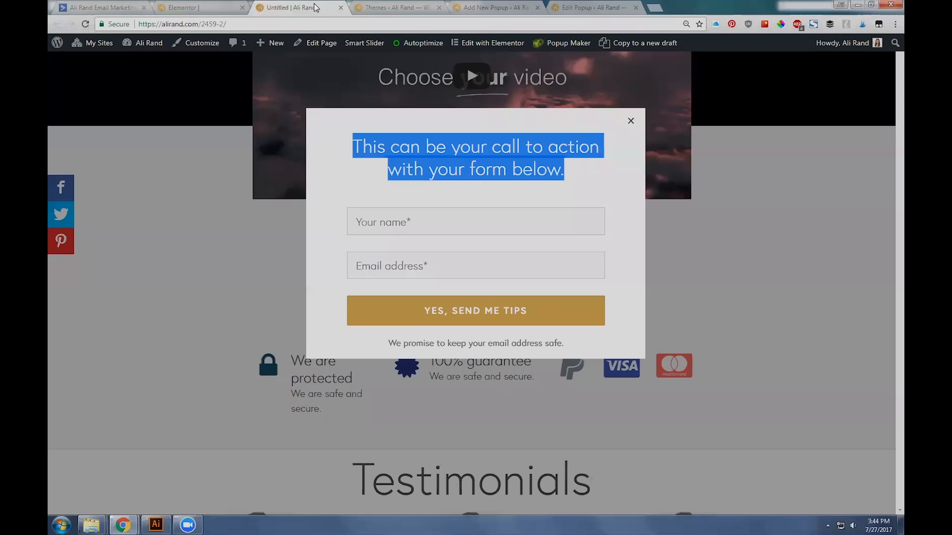
pyautogui.doubleClick(443, 352)
pyautogui.tripleClick(409, 346)
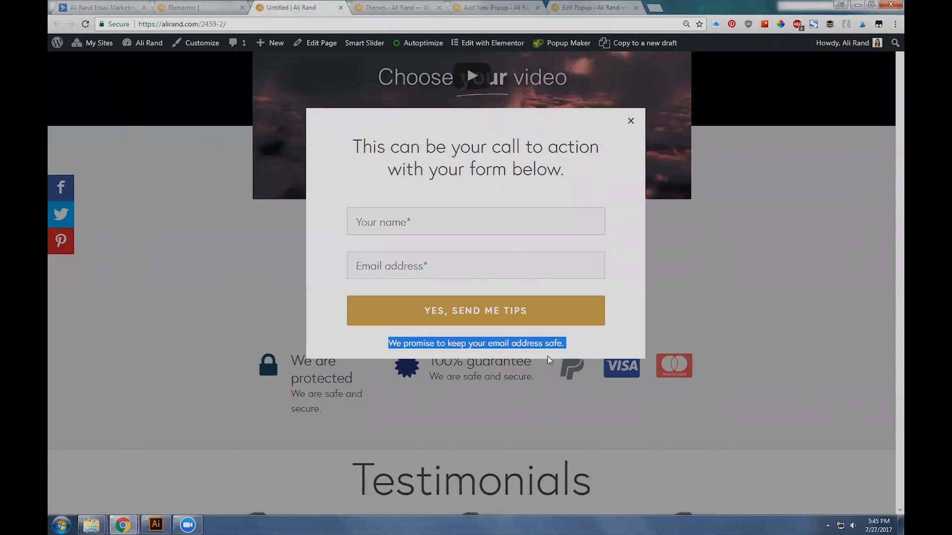
pyautogui.moveTo(562, 350)
pyautogui.mouseDown()
pyautogui.moveTo(391, 345)
pyautogui.moveTo(569, 354)
pyautogui.mouseUp()
pyautogui.click(574, 349)
pyautogui.click(602, 5)
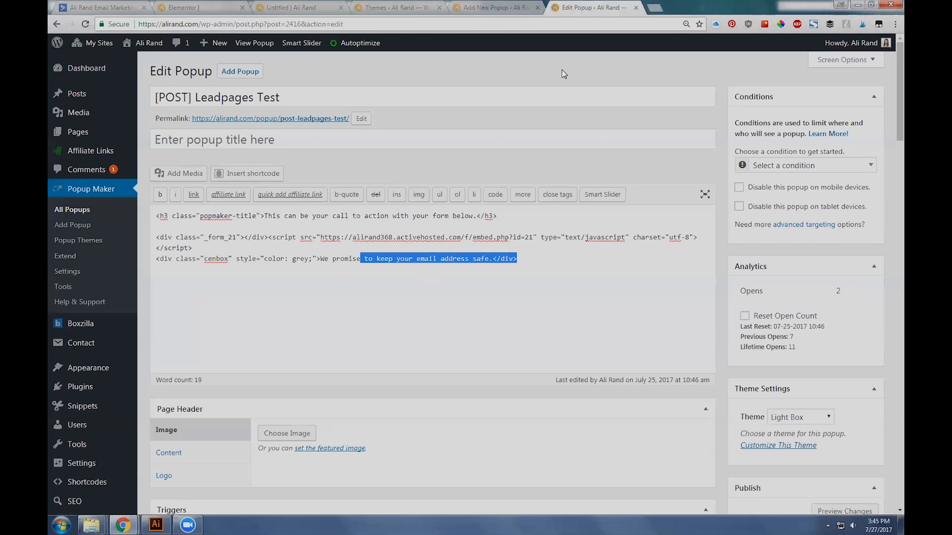
pyautogui.click(277, 259)
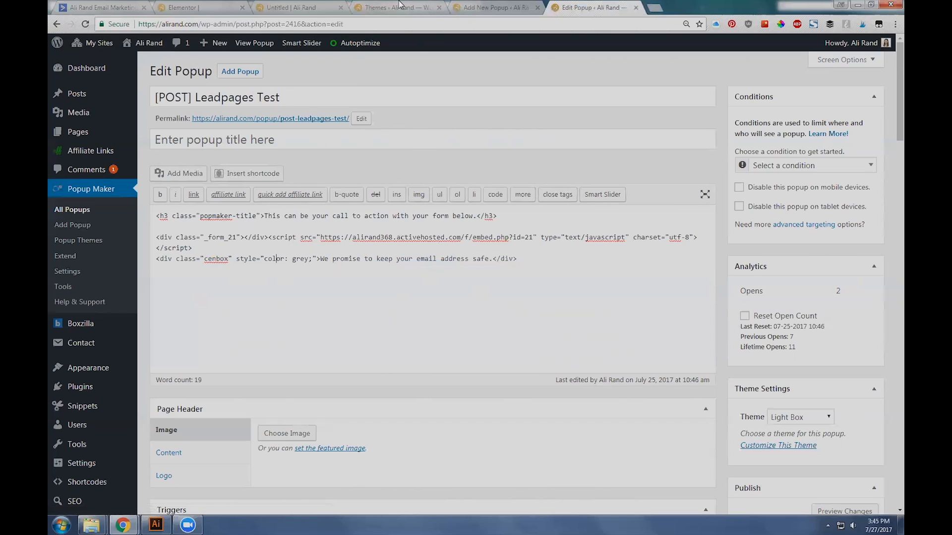
# Step: Check the live popup once more and set the new popup's theme to Light Box
pyautogui.click(318, 7)
pyautogui.click(498, 6)
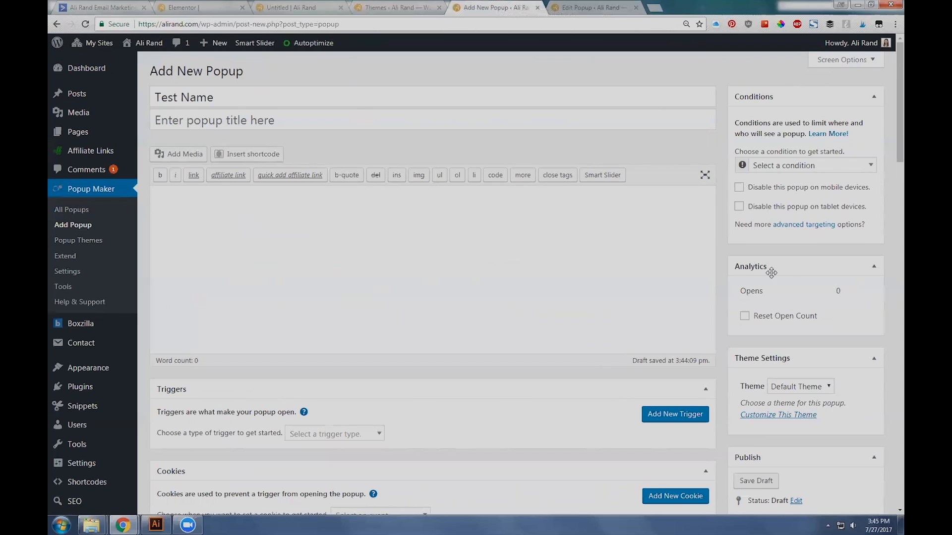
pyautogui.scroll(-1, 782, 216)
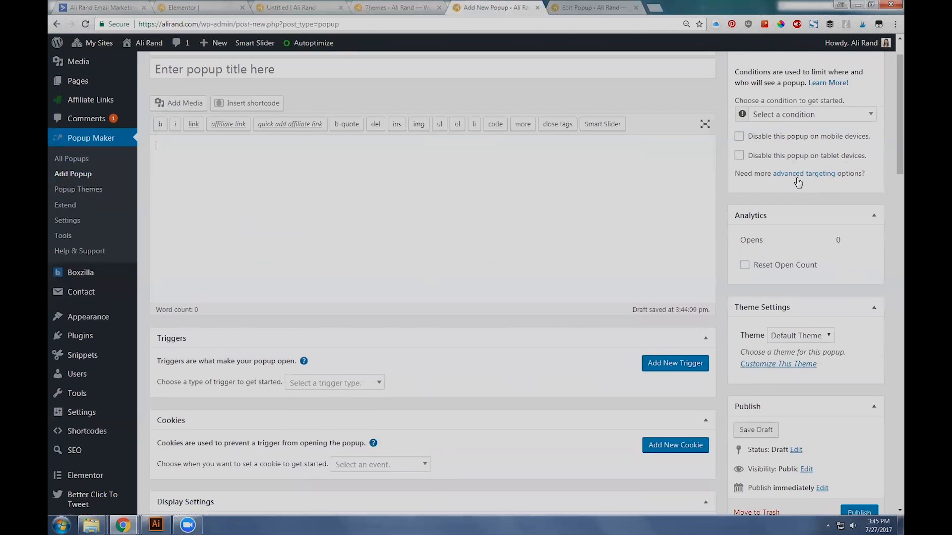
pyautogui.scroll(-2, 797, 181)
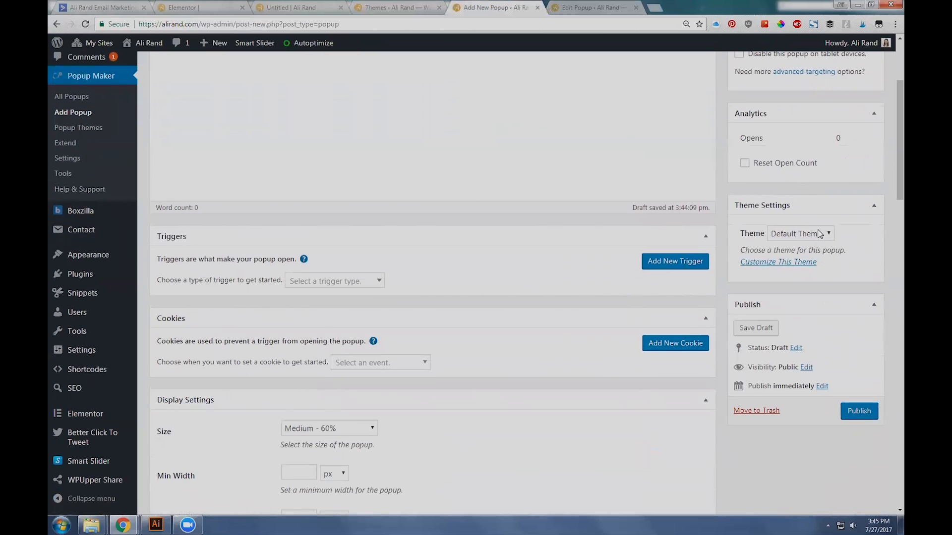
pyautogui.click(819, 234)
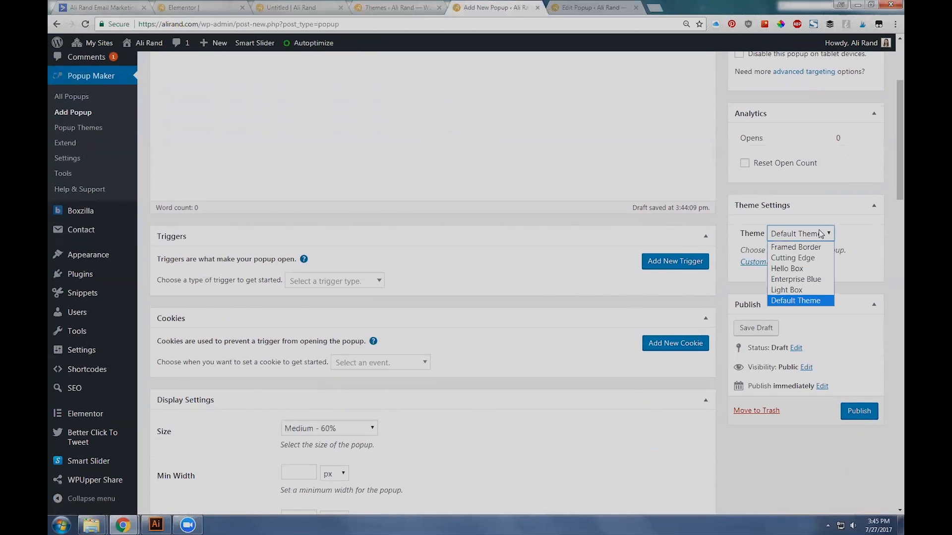
pyautogui.click(793, 290)
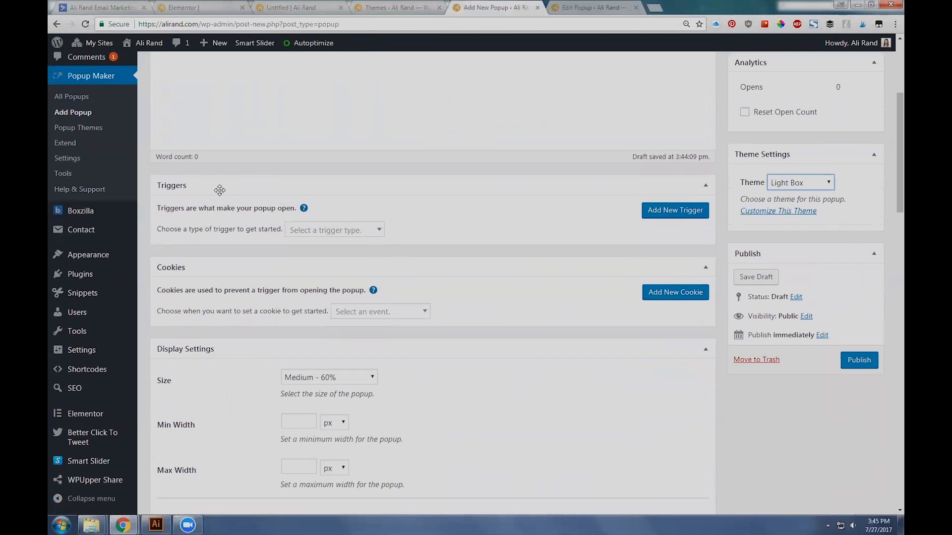
# Step: Look over the new popup's settings and explore the Auto Open trigger's cookie option and a 0 ms delay without adding the trigger
pyautogui.scroll(-4, 218, 188)
pyautogui.scroll(-16, 270, 360)
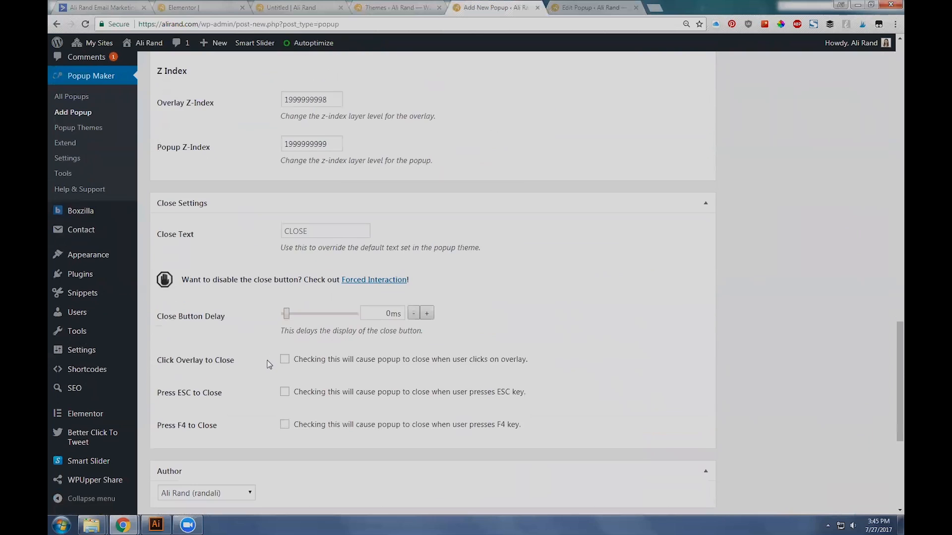
pyautogui.scroll(9, 269, 364)
pyautogui.scroll(11, 270, 365)
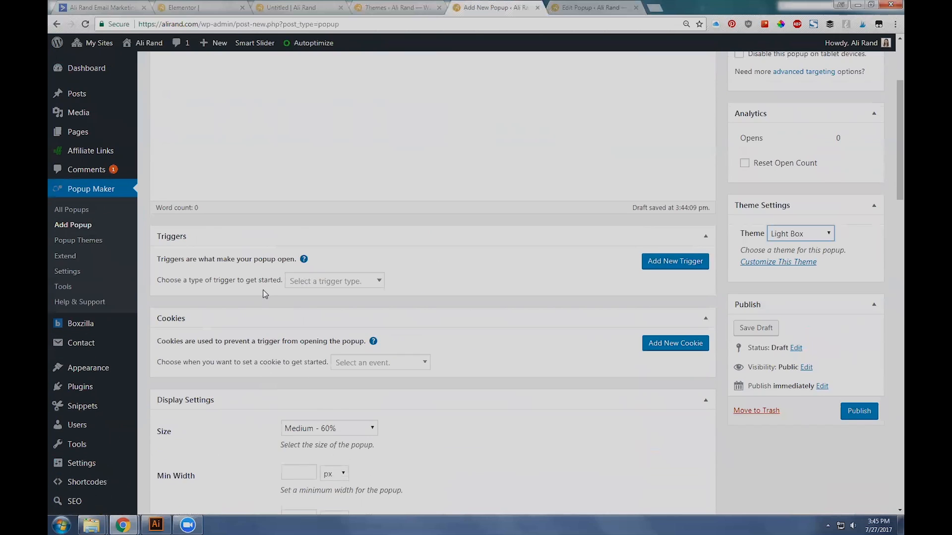
pyautogui.scroll(-1, 281, 309)
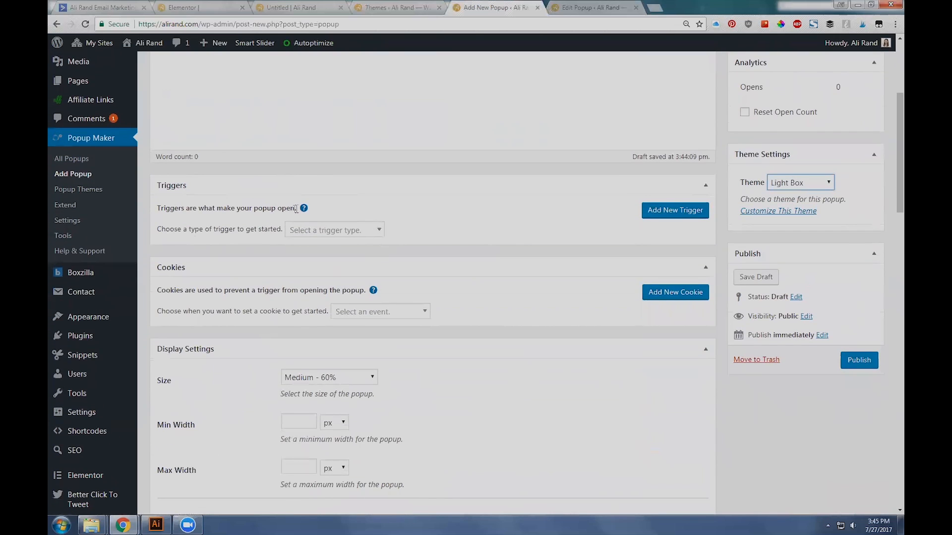
pyautogui.click(351, 232)
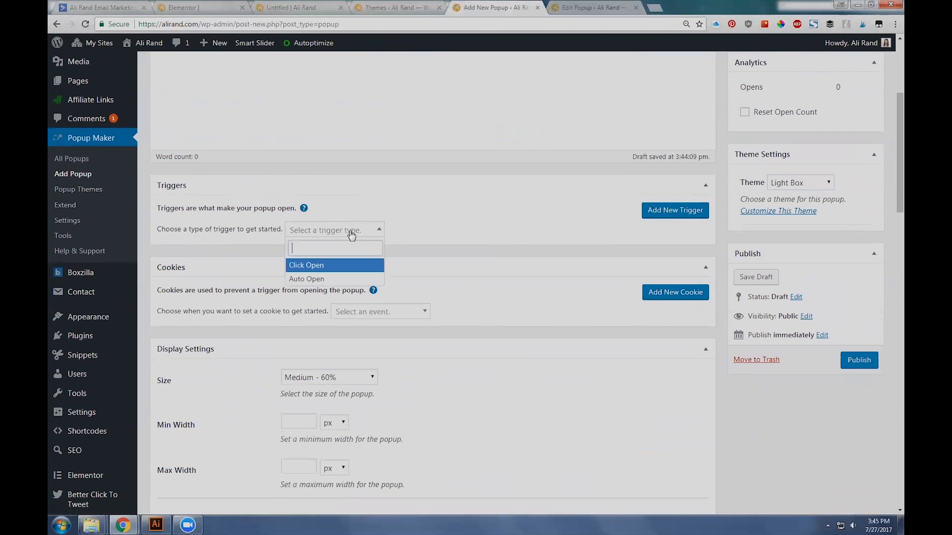
pyautogui.click(303, 279)
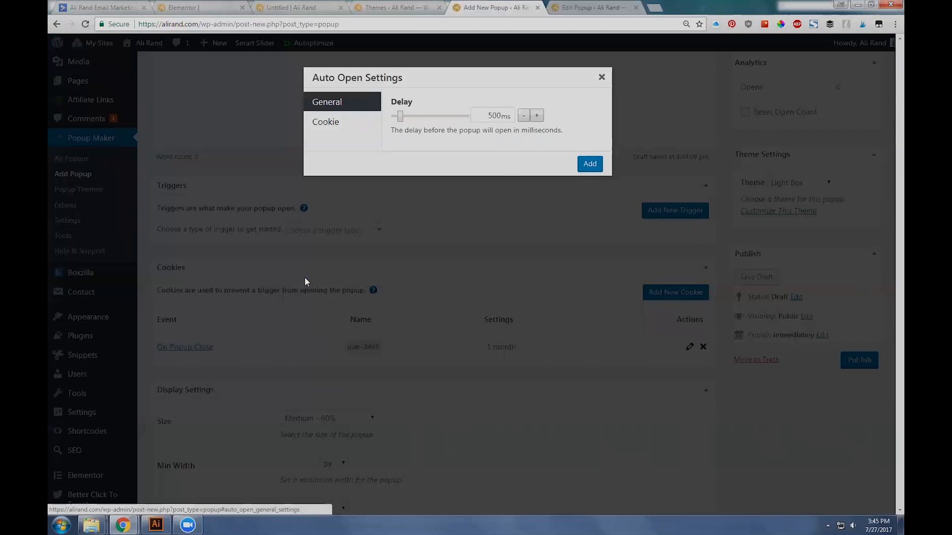
pyautogui.moveTo(401, 118)
pyautogui.mouseDown()
pyautogui.moveTo(430, 119)
pyautogui.moveTo(390, 120)
pyautogui.mouseUp()
pyautogui.click(360, 123)
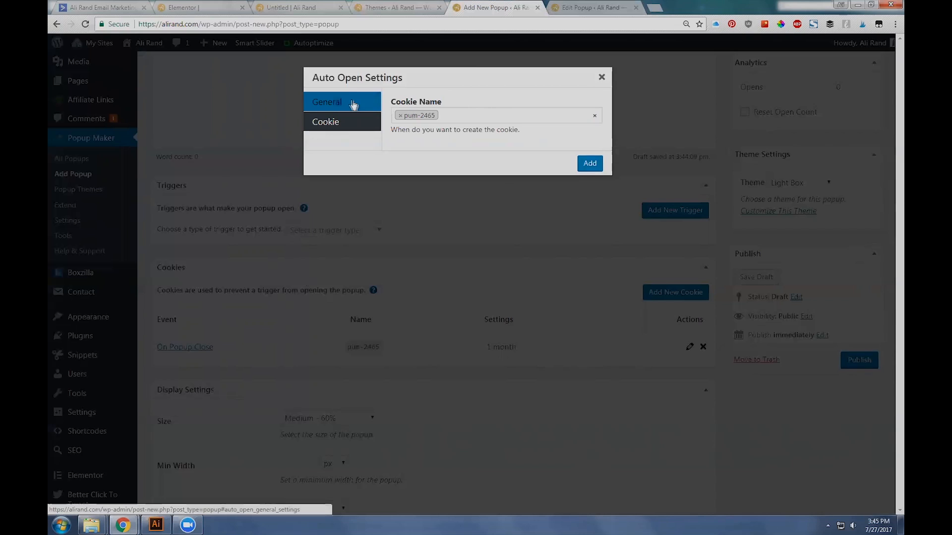
pyautogui.click(347, 104)
pyautogui.moveTo(394, 117)
pyautogui.mouseDown()
pyautogui.moveTo(436, 117)
pyautogui.moveTo(395, 118)
pyautogui.mouseUp()
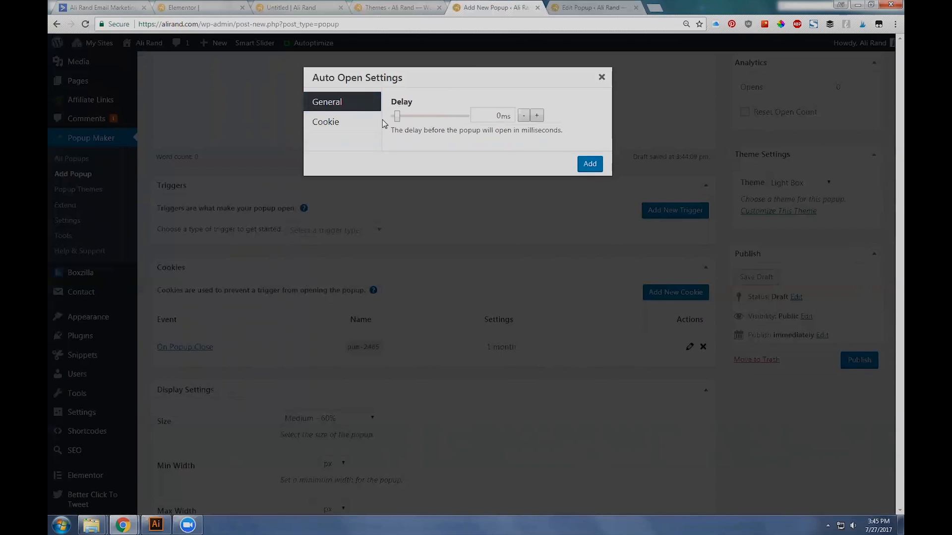
pyautogui.click(601, 82)
# Step: Open the Click Open trigger settings and look back at the CLICK ME button in Elementor and the live popup
pyautogui.click(346, 230)
pyautogui.click(297, 268)
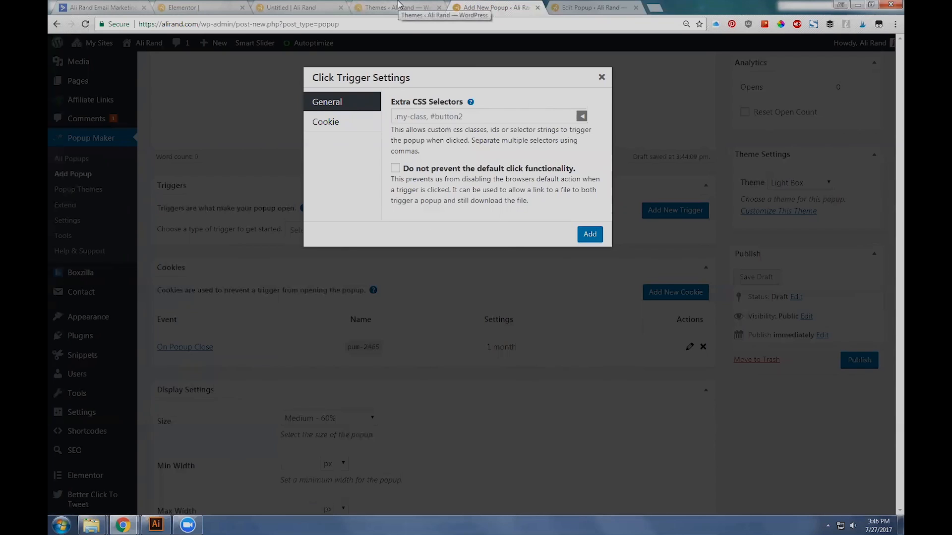
pyautogui.click(191, 8)
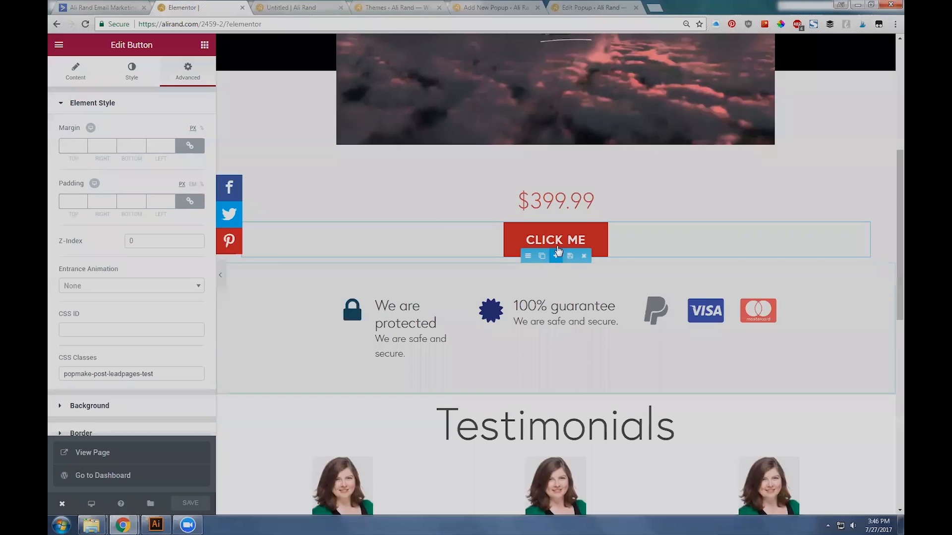
pyautogui.click(268, 8)
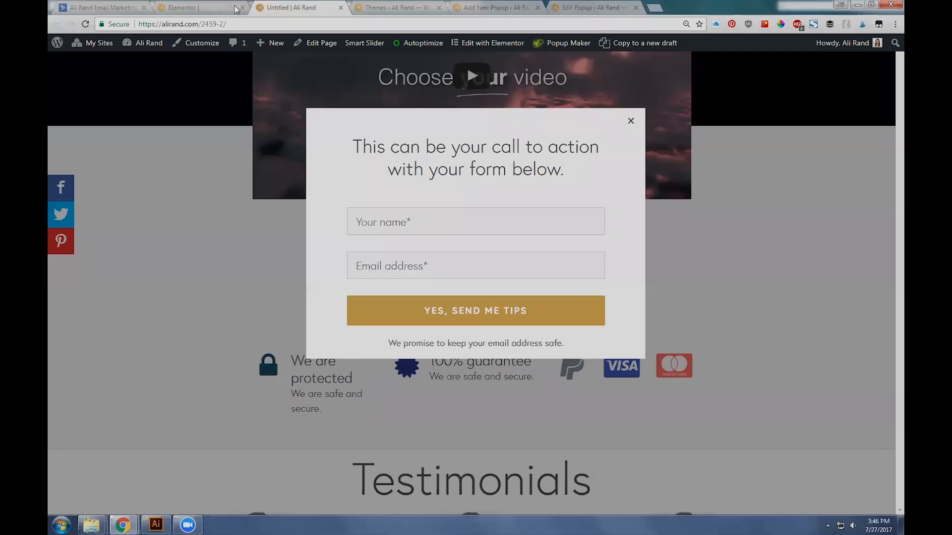
# Step: Close the Elementor editor tab, reopen the live popup from the CLICK ME button, and return to the new popup
pyautogui.click(241, 8)
pyautogui.click(735, 255)
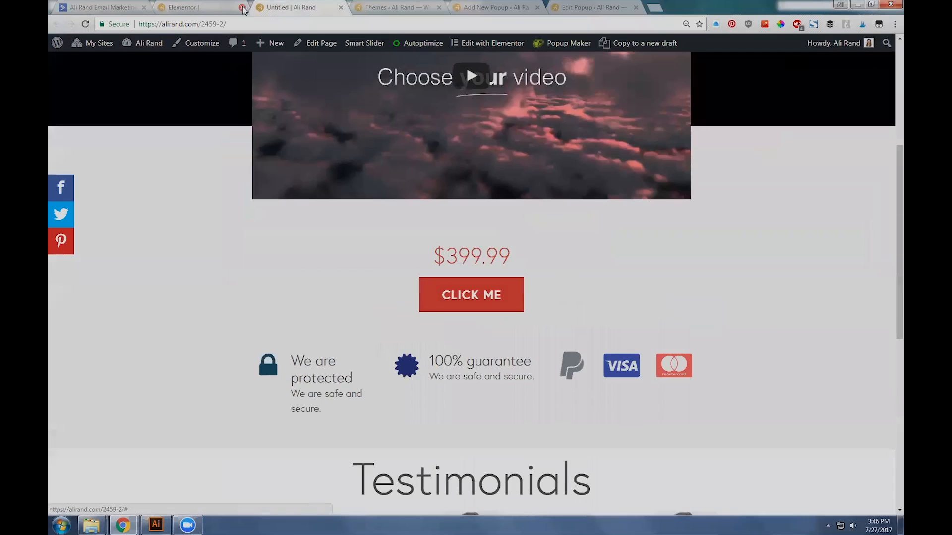
pyautogui.click(461, 296)
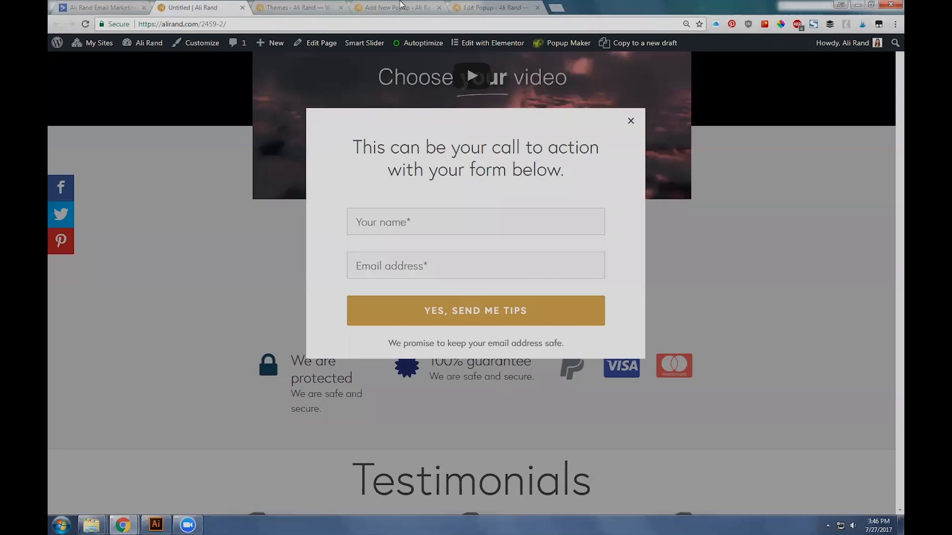
pyautogui.click(399, 7)
# Step: Add a Click Open trigger to the new popup with no extra CSS selectors
pyautogui.click(452, 116)
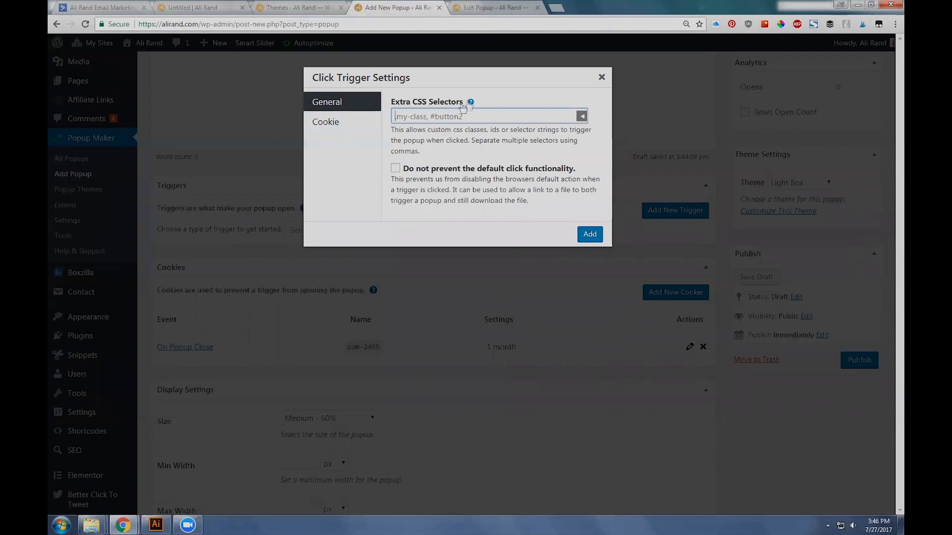
pyautogui.click(602, 78)
pyautogui.scroll(-1, 385, 342)
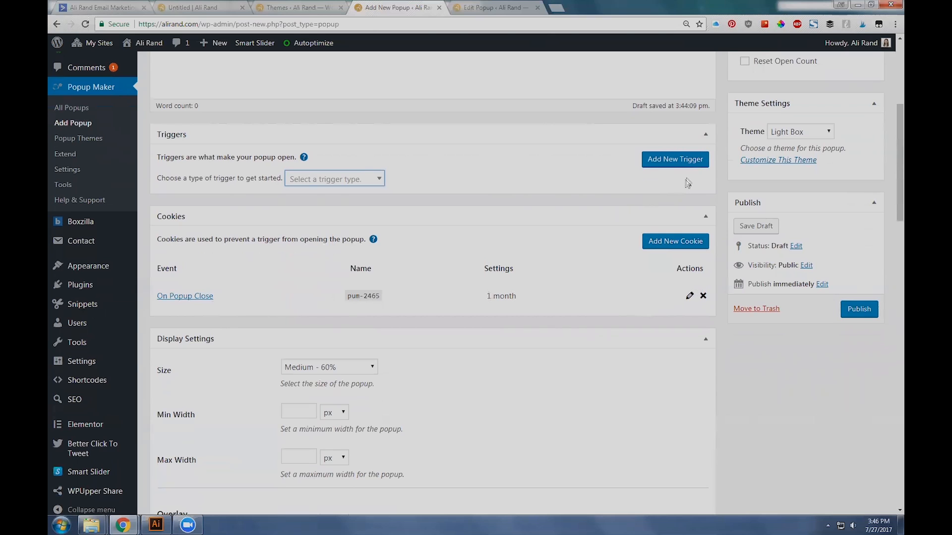
pyautogui.click(341, 181)
pyautogui.click(317, 214)
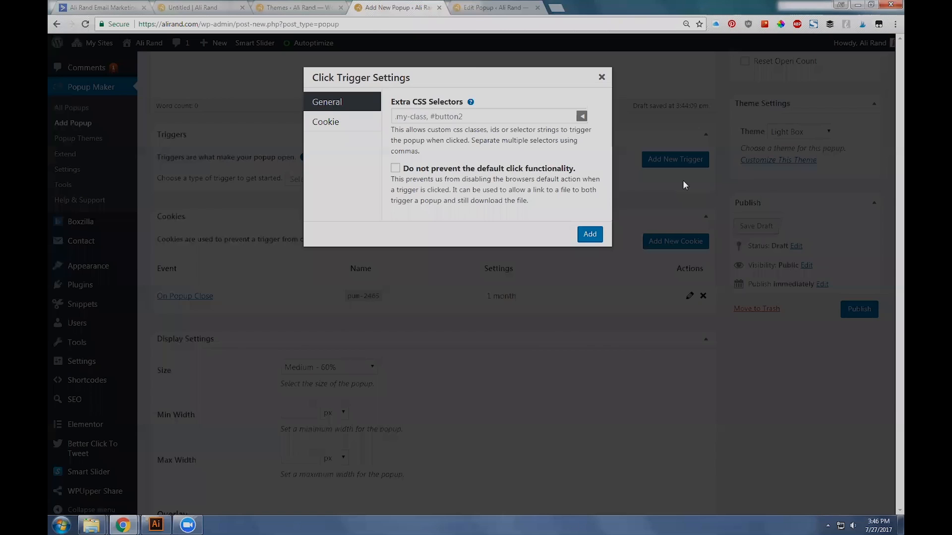
pyautogui.click(585, 235)
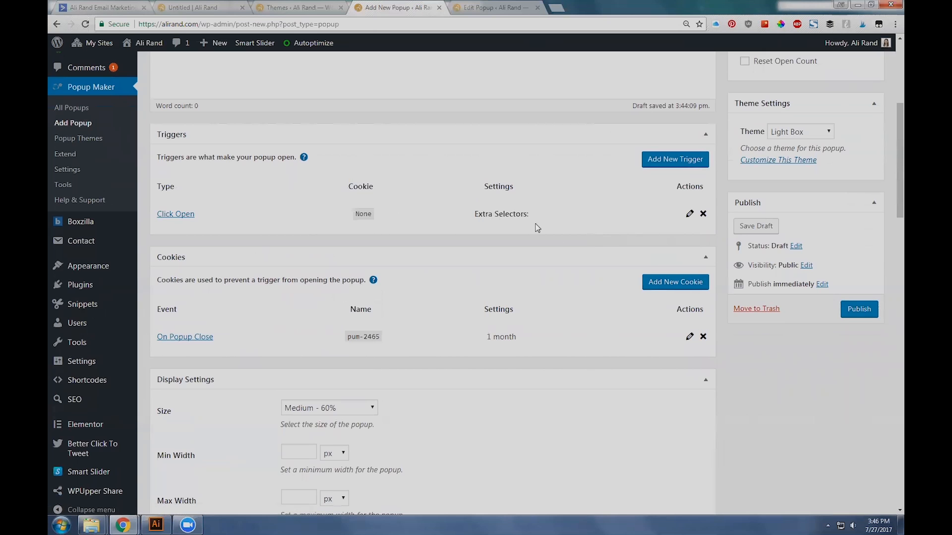
# Step: Delete the On Popup Close cookie from the new popup and look at the available cookie events without adding one
pyautogui.scroll(-2, 537, 226)
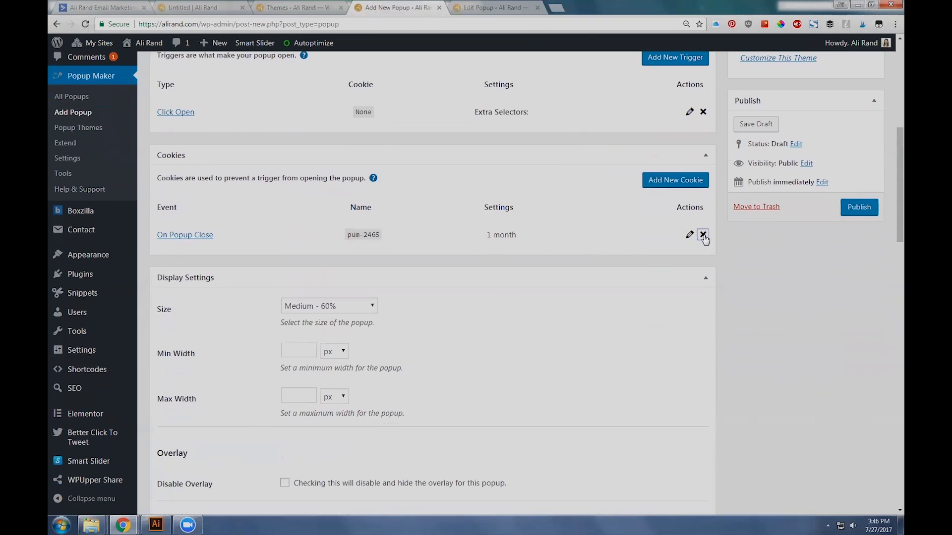
pyautogui.click(703, 234)
pyautogui.click(517, 83)
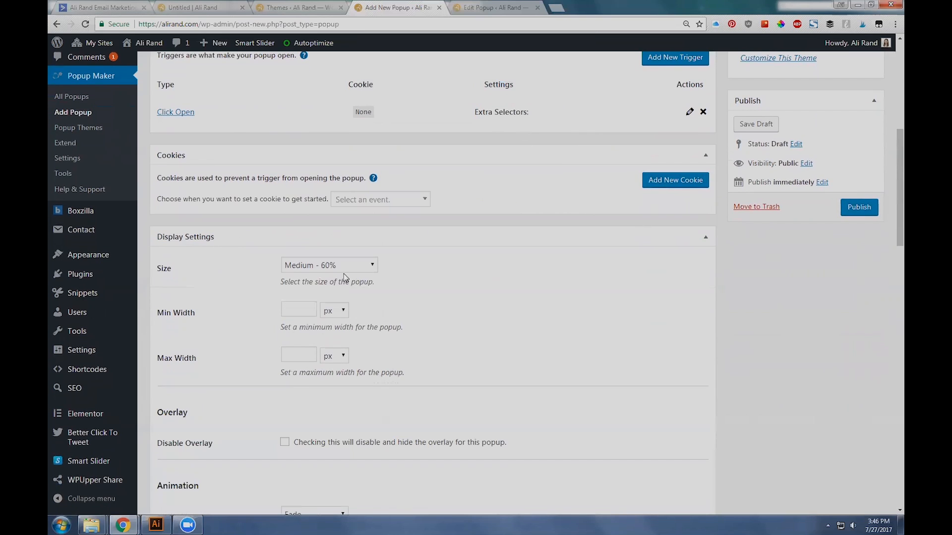
pyautogui.click(404, 201)
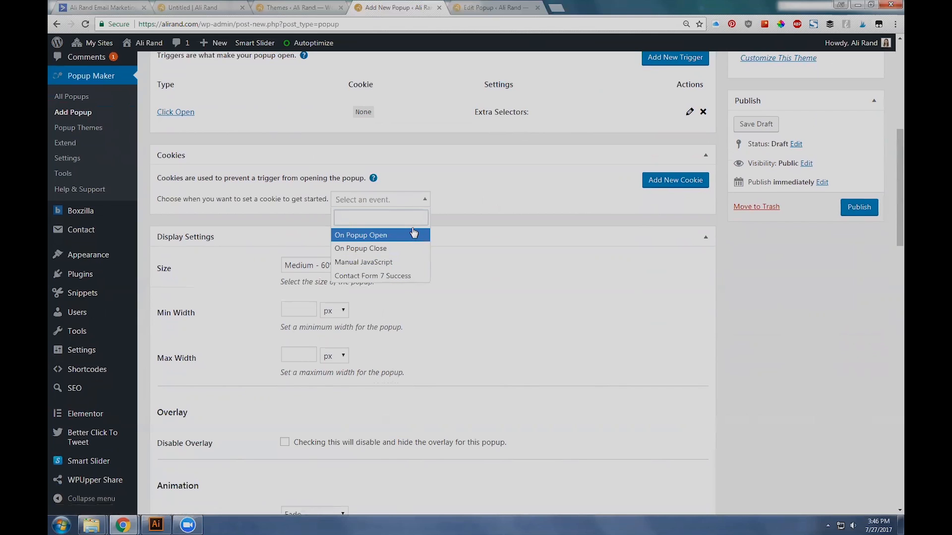
pyautogui.click(489, 204)
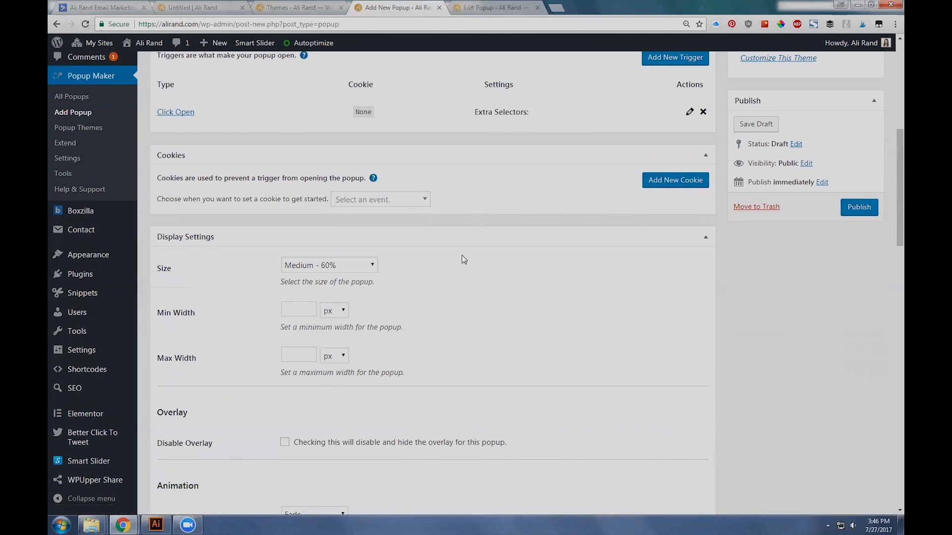
# Step: Set the popup's display size to the responsive Small - 40% option
pyautogui.scroll(-2, 463, 259)
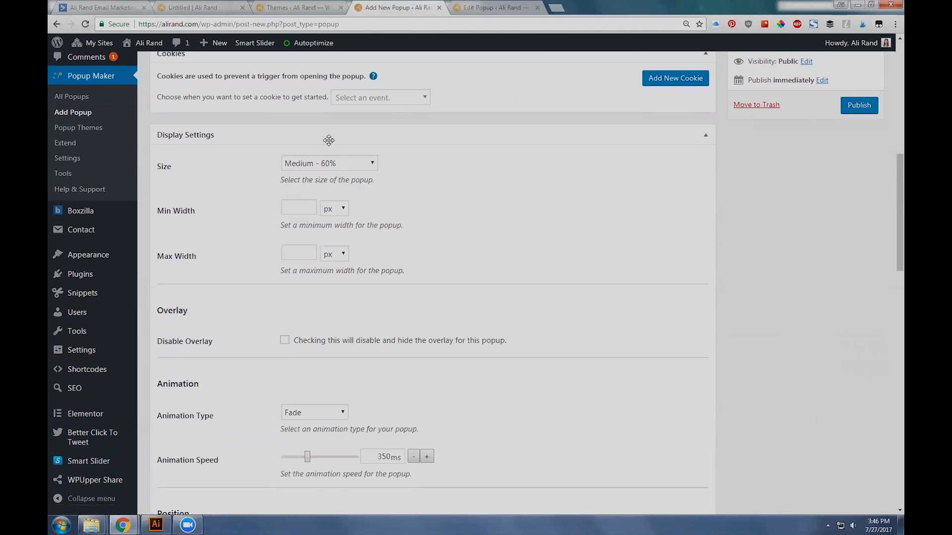
pyautogui.click(324, 164)
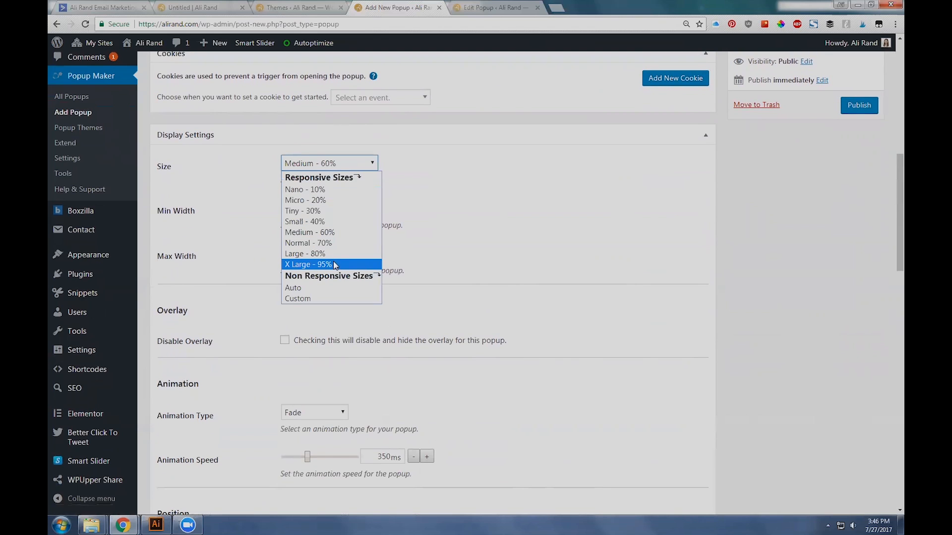
pyautogui.click(335, 221)
pyautogui.click(317, 163)
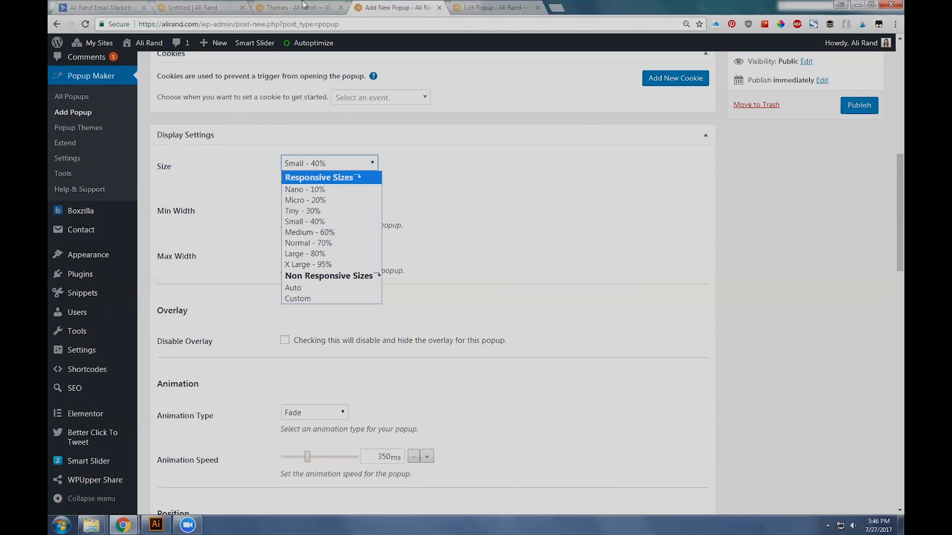
# Step: Check how the live popup responds to a narrower browser window, restore the window to full size and return to the new popup
pyautogui.click(195, 6)
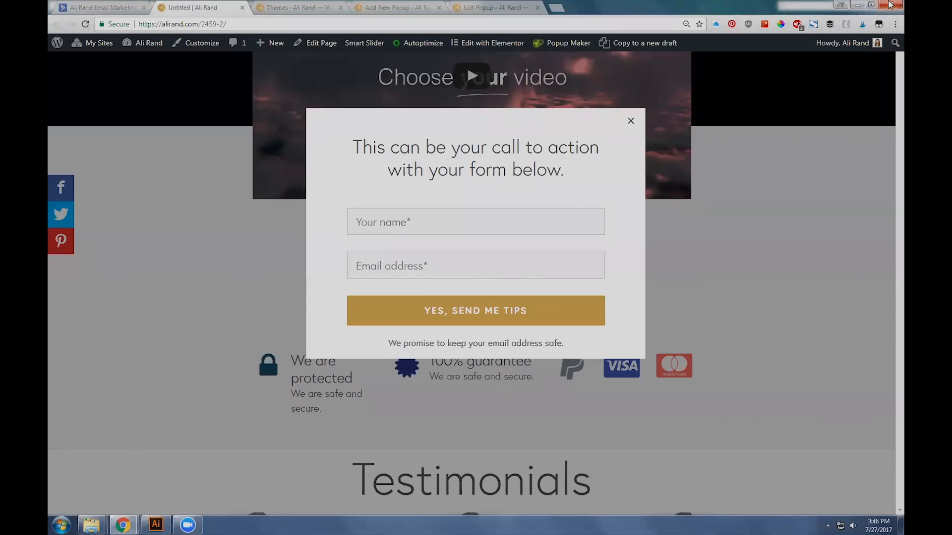
pyautogui.click(872, 4)
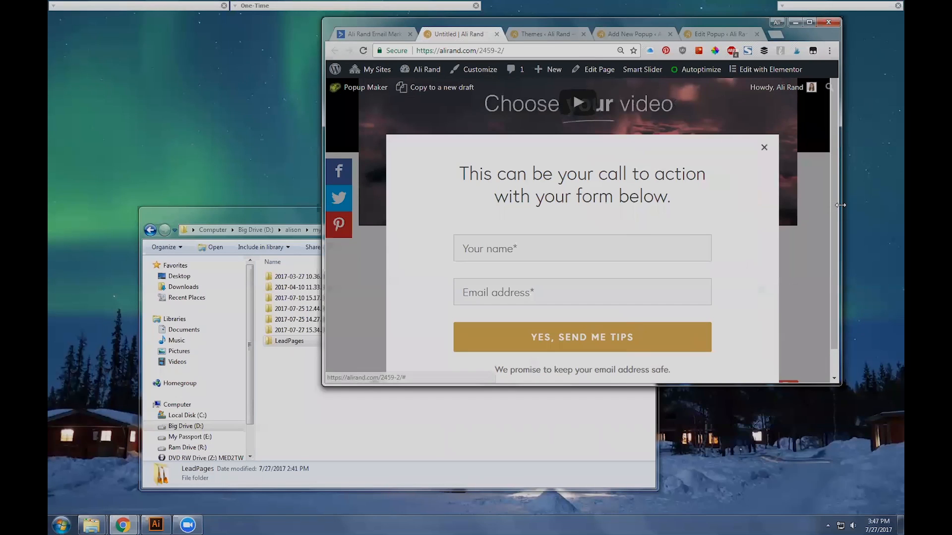
pyautogui.moveTo(840, 205); pyautogui.dragTo(505, 218)
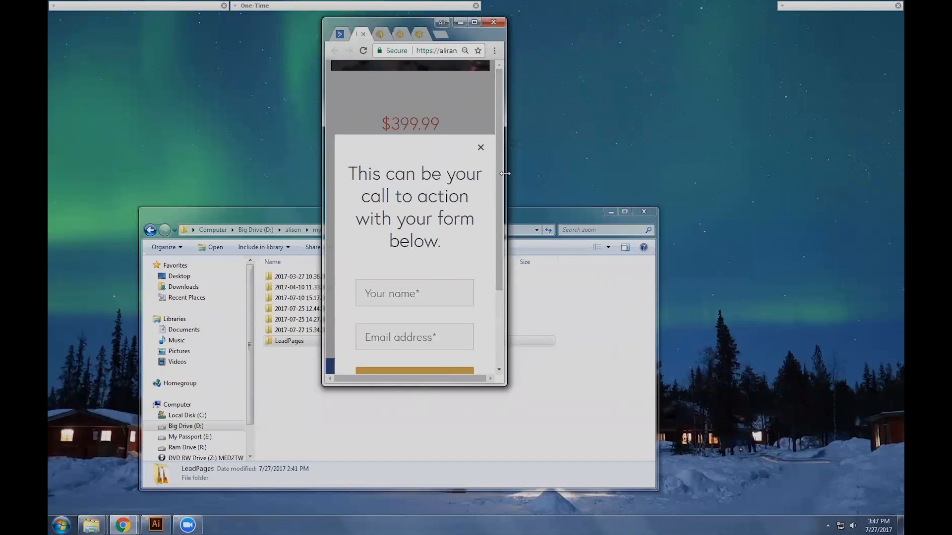
pyautogui.moveTo(893, 289); pyautogui.dragTo(893, 290)
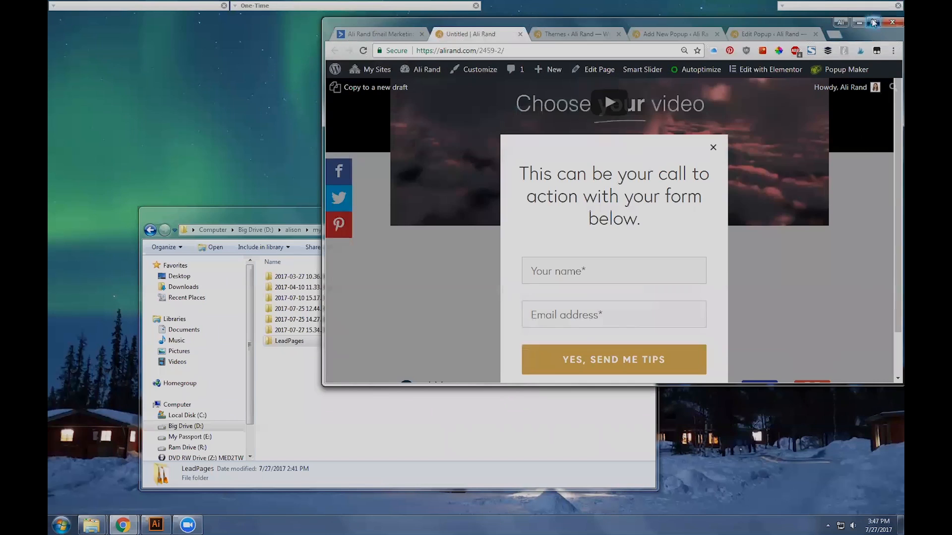
pyautogui.click(873, 20)
pyautogui.click(322, 5)
pyautogui.click(392, 7)
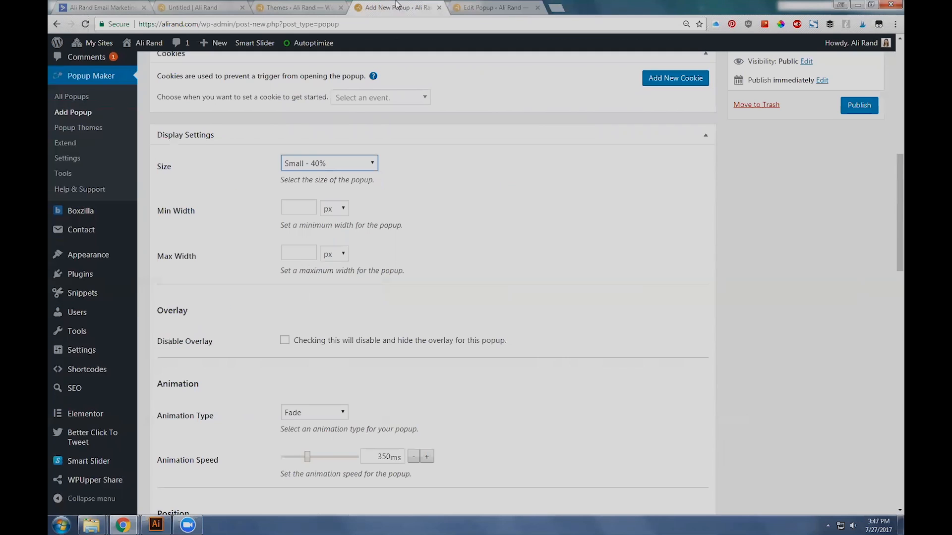
# Step: Set the popup's maximum width to 700 px and inspect the live popup's container styles for the width it uses
pyautogui.click(295, 249)
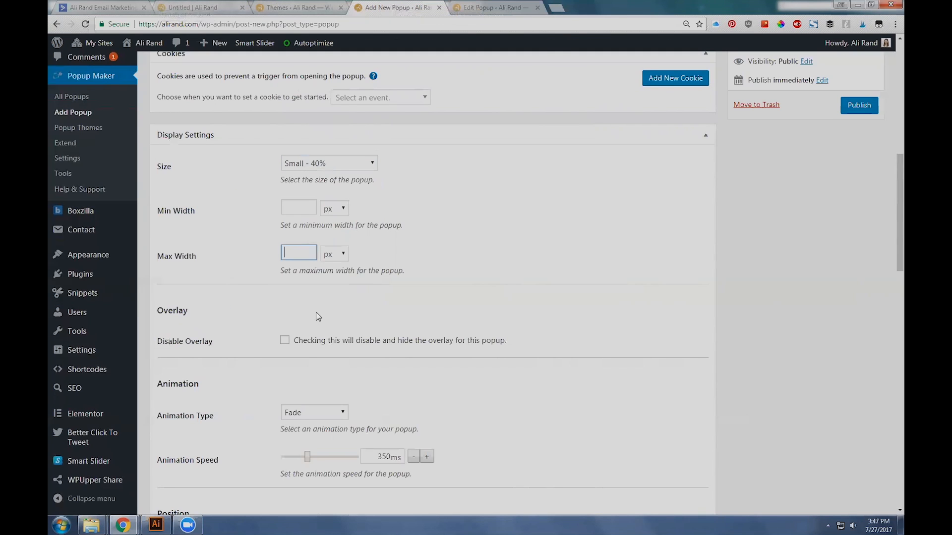
pyautogui.write('700')
pyautogui.click(306, 6)
pyautogui.click(208, 6)
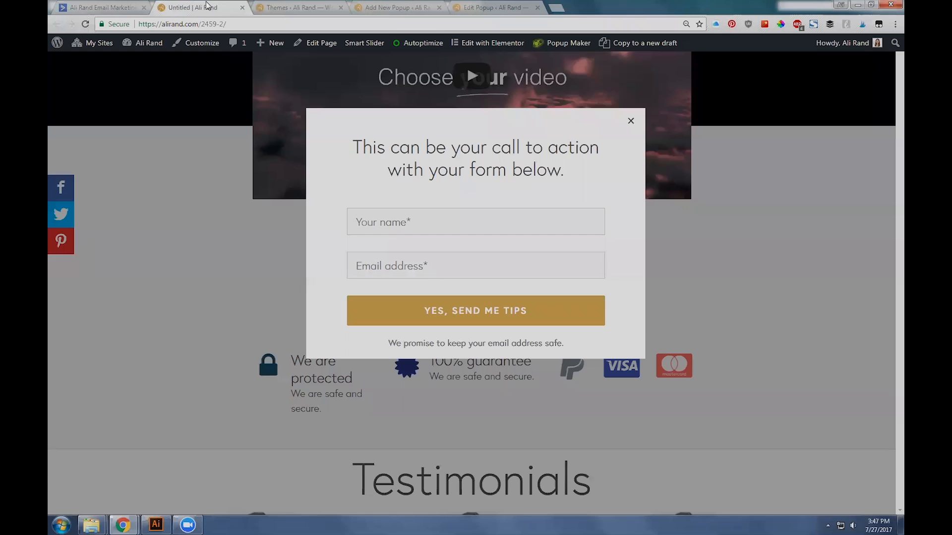
pyautogui.rightClick(577, 160)
pyautogui.click(613, 323)
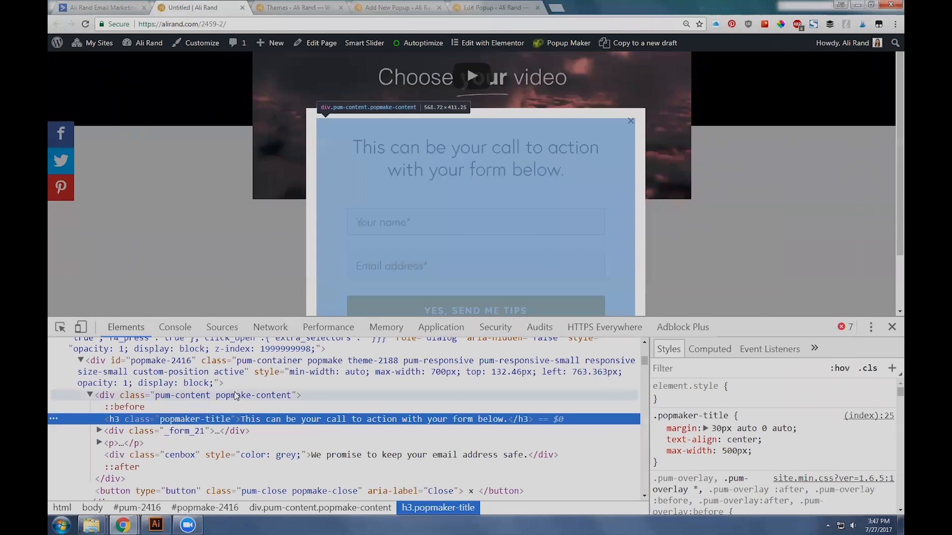
pyautogui.click(211, 379)
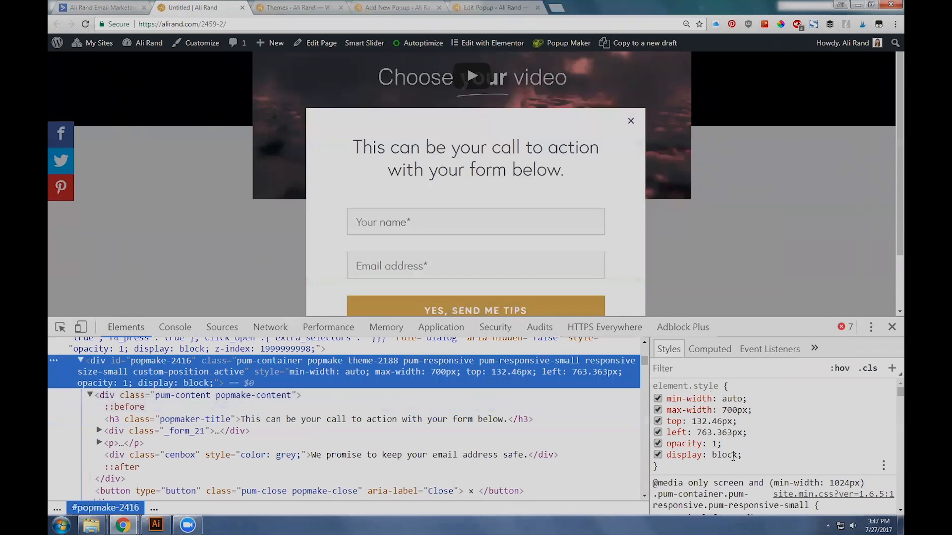
pyautogui.scroll(-5, 787, 457)
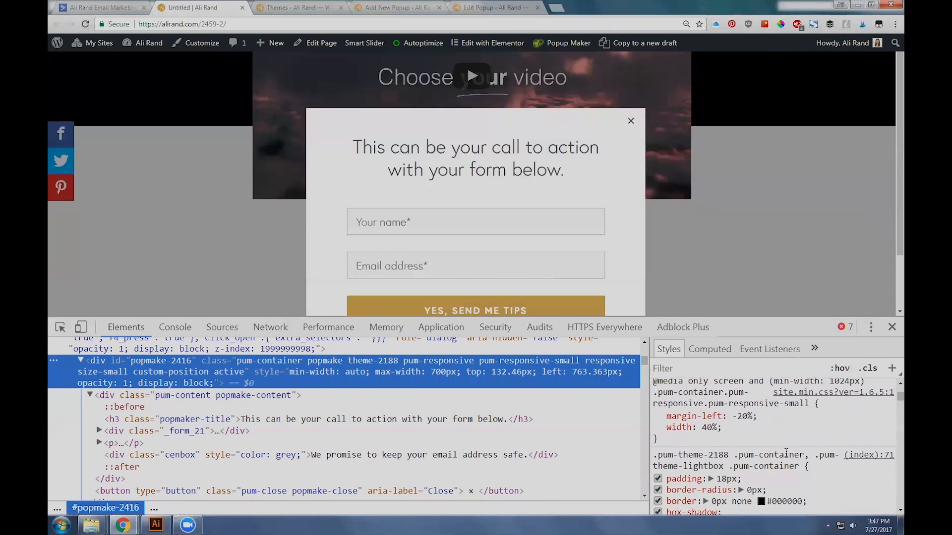
pyautogui.click(892, 328)
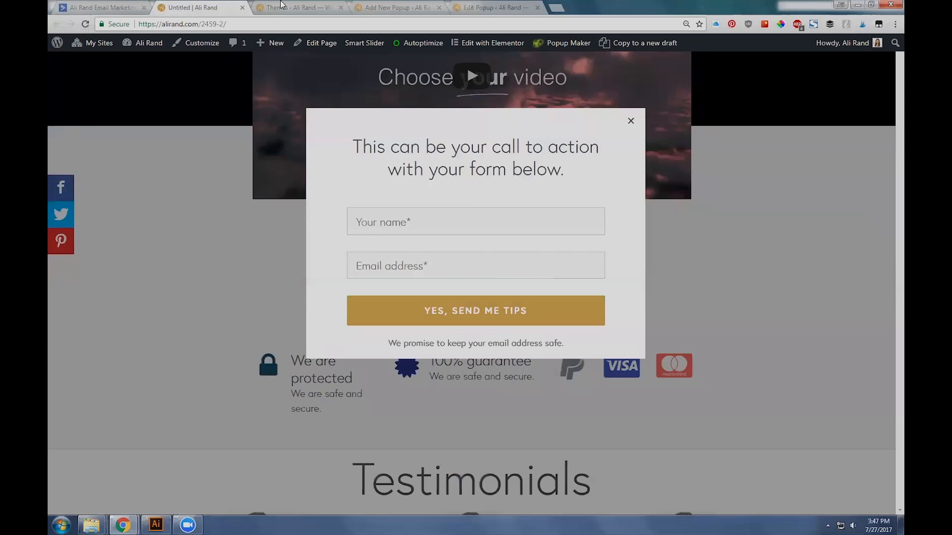
pyautogui.click(322, 6)
pyautogui.click(396, 6)
# Step: In the close settings, enable Click Overlay to Close, Press ESC to Close and Press F4 to Close
pyautogui.scroll(-3, 344, 251)
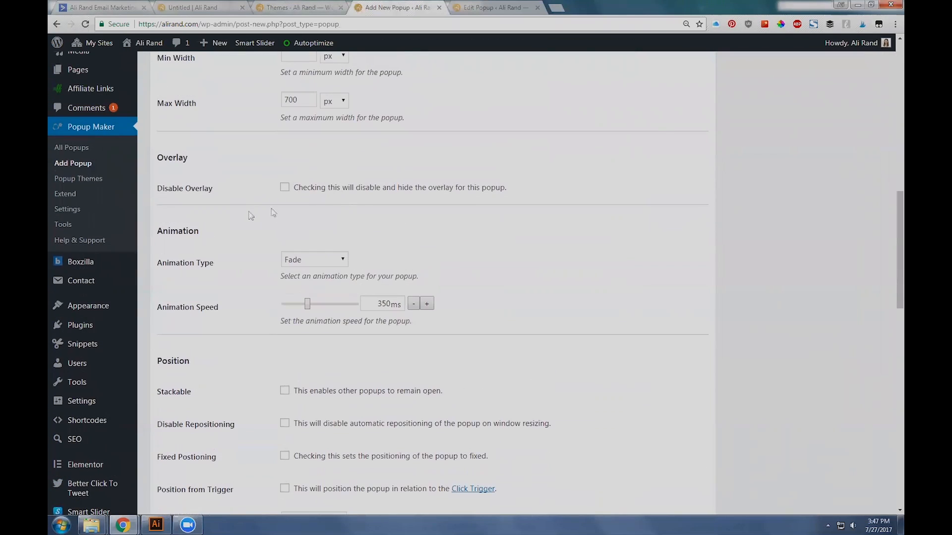
pyautogui.scroll(-2, 268, 240)
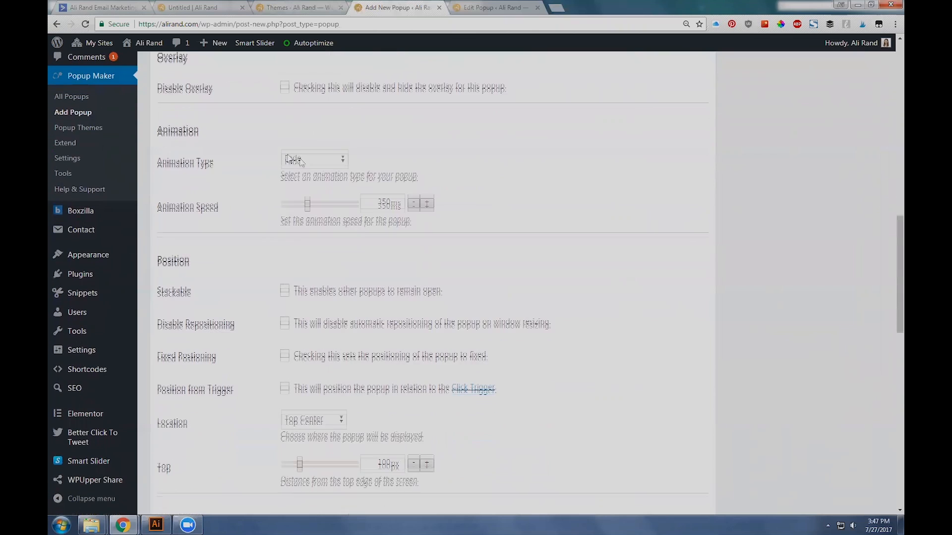
pyautogui.scroll(-3, 219, 248)
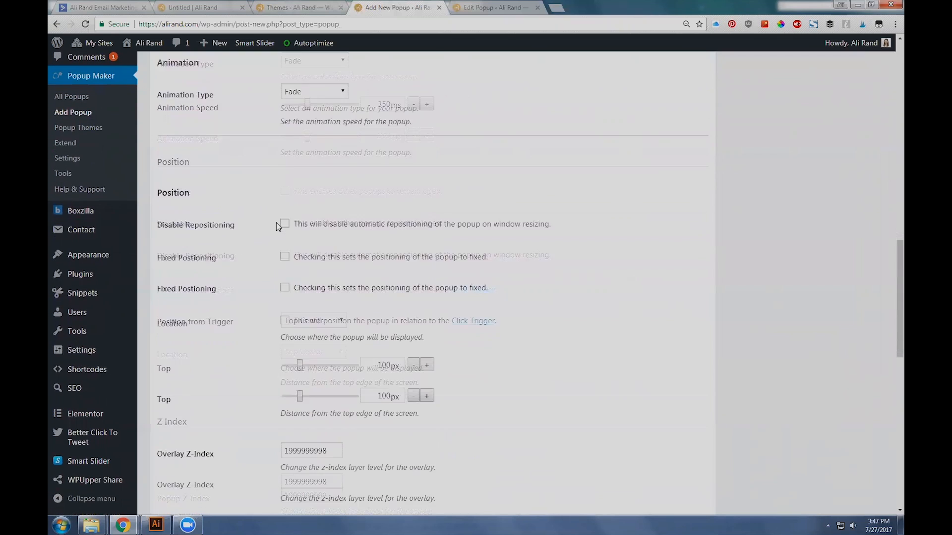
pyautogui.scroll(-4, 198, 255)
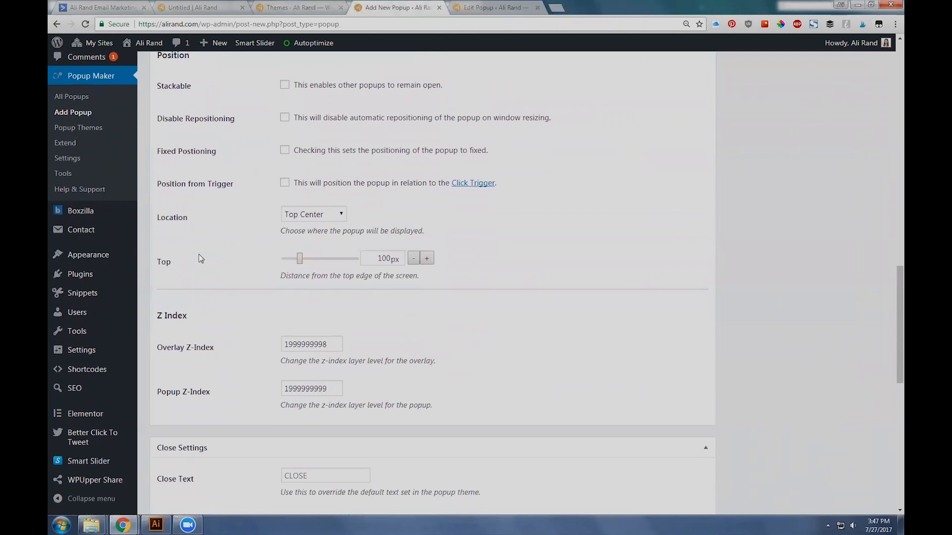
pyautogui.scroll(-4, 193, 238)
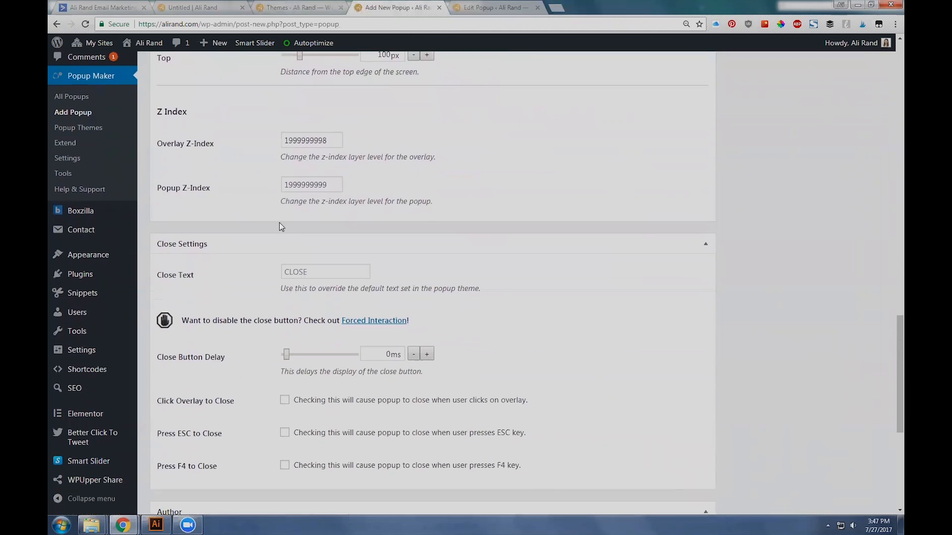
pyautogui.scroll(1, 207, 133)
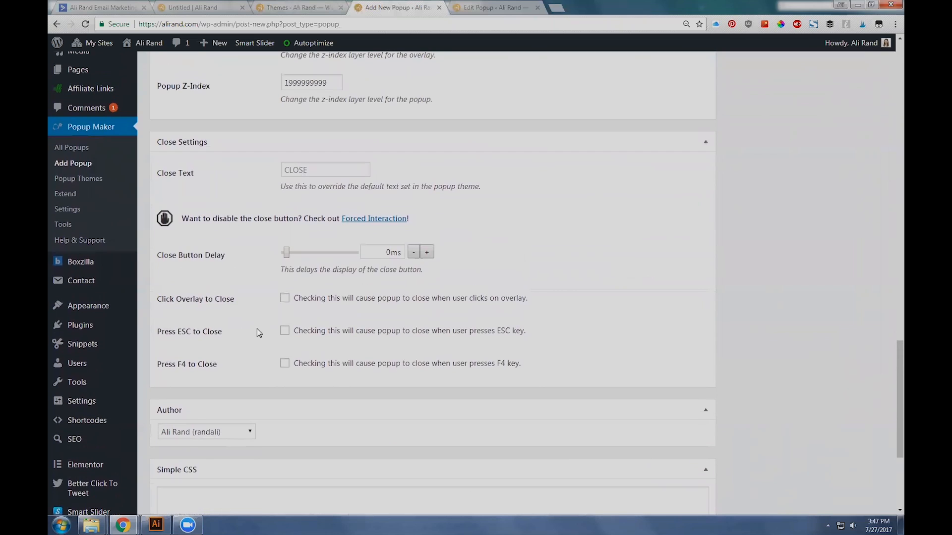
pyautogui.click(297, 300)
pyautogui.click(285, 331)
pyautogui.click(285, 363)
pyautogui.click(285, 330)
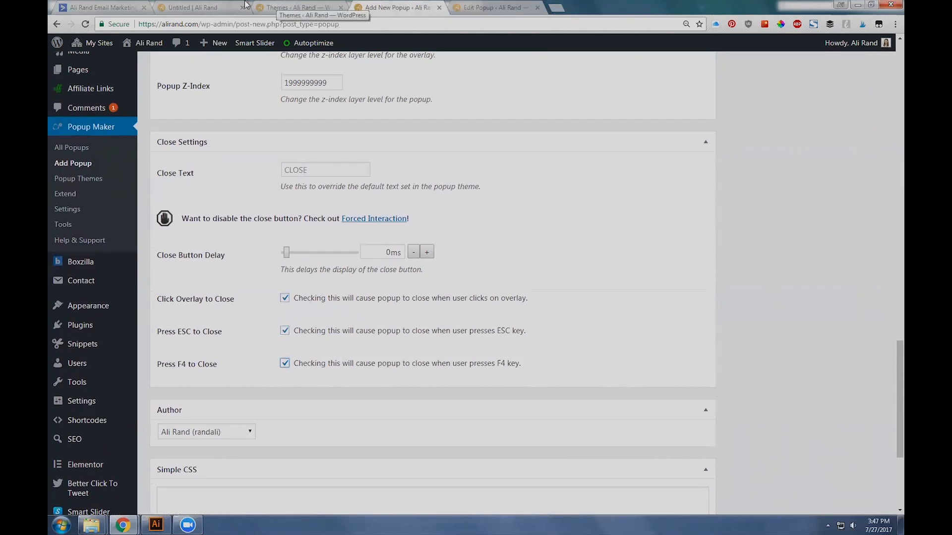
# Step: Test closing the live popup through its overlay, reopen it with the CLICK ME button and return to the new popup
pyautogui.click(207, 6)
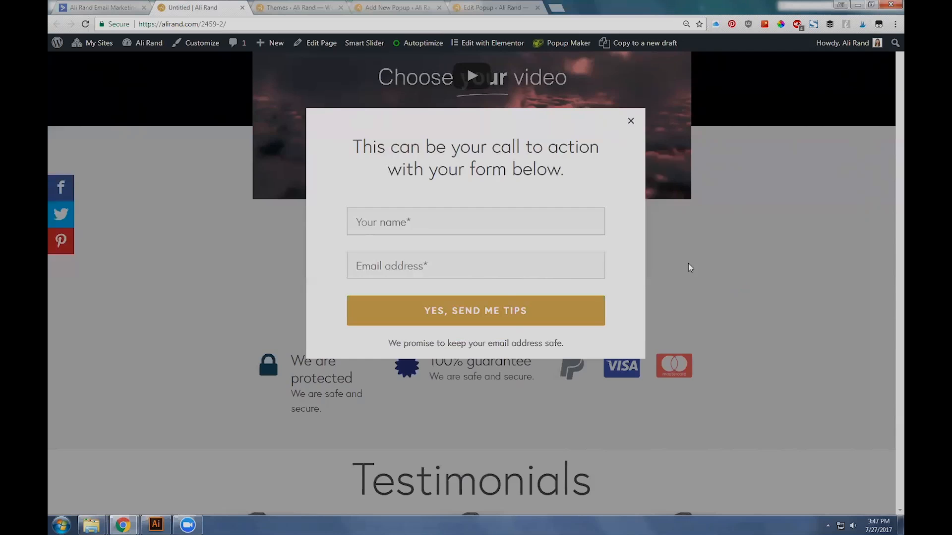
pyautogui.click(739, 253)
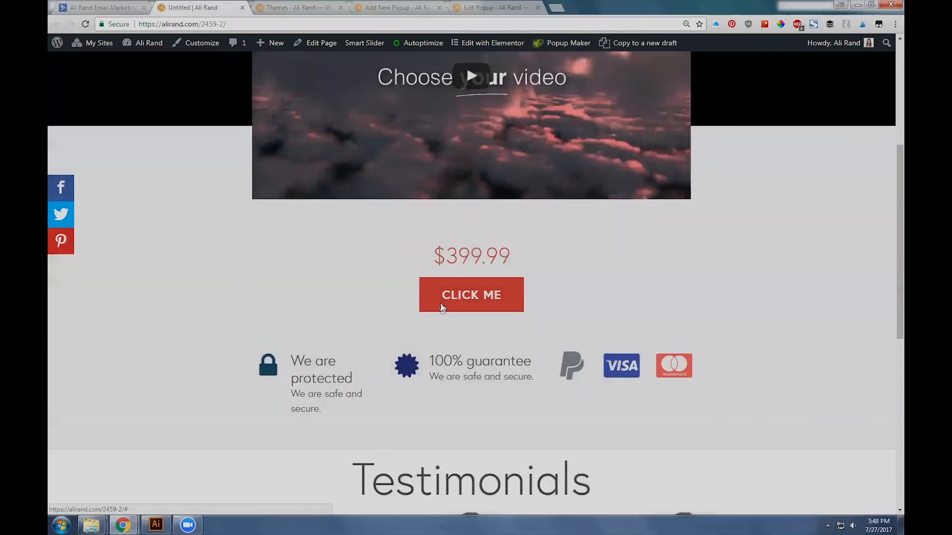
pyautogui.click(441, 305)
pyautogui.click(334, 7)
pyautogui.click(368, 5)
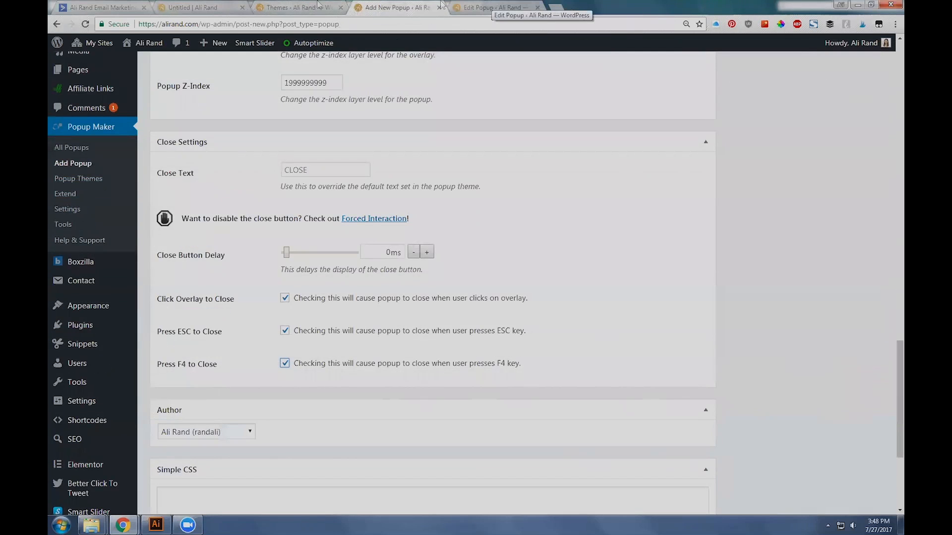
# Step: Test closing and reopening the live popup again, checking back with the new popup's close settings in between
pyautogui.click(224, 11)
pyautogui.click(266, 294)
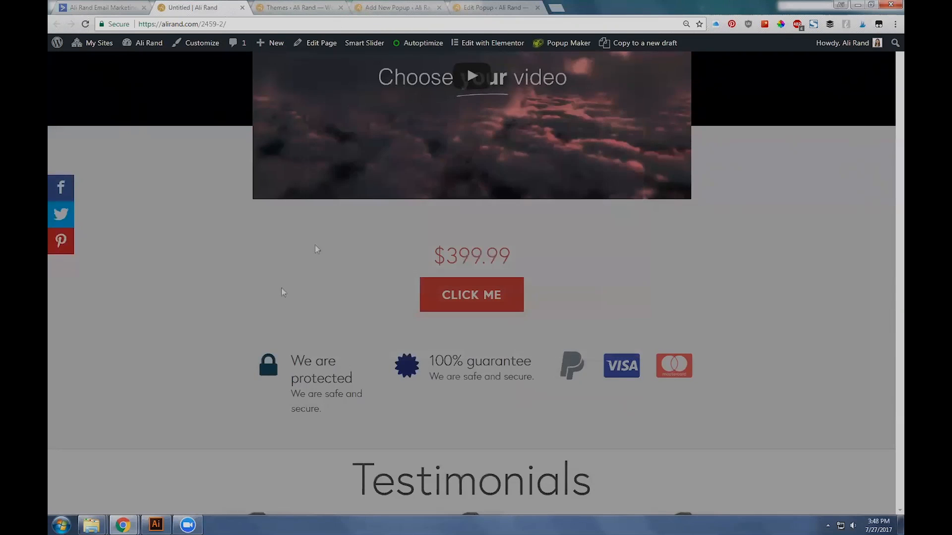
pyautogui.click(459, 304)
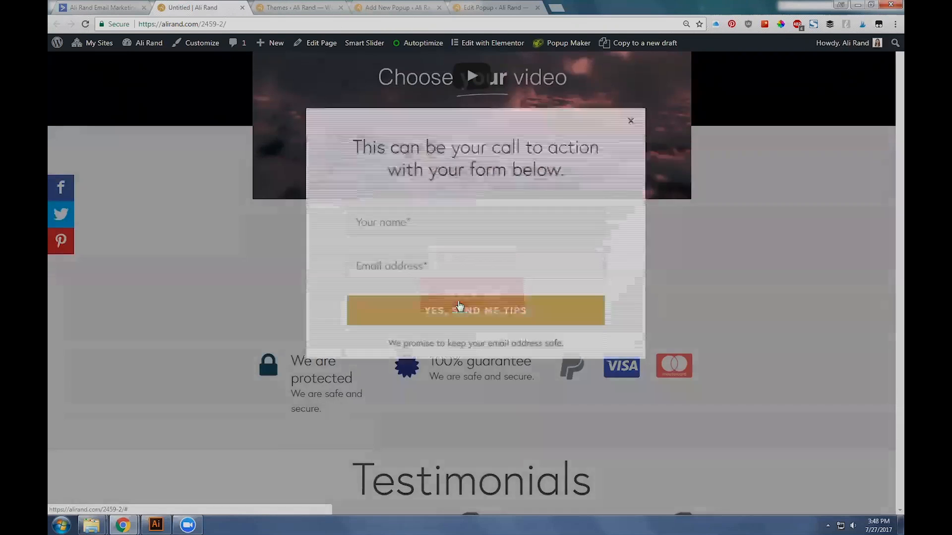
pyautogui.click(459, 305)
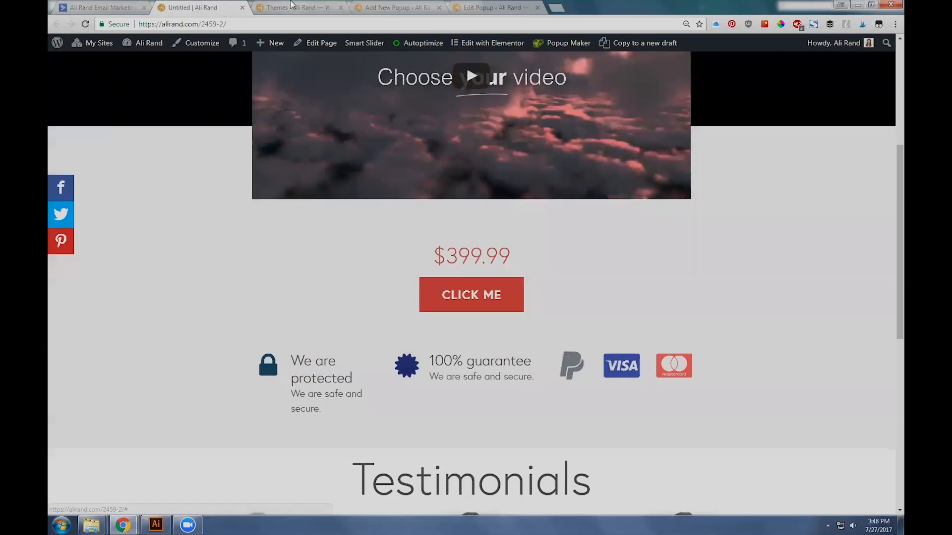
pyautogui.click(365, 6)
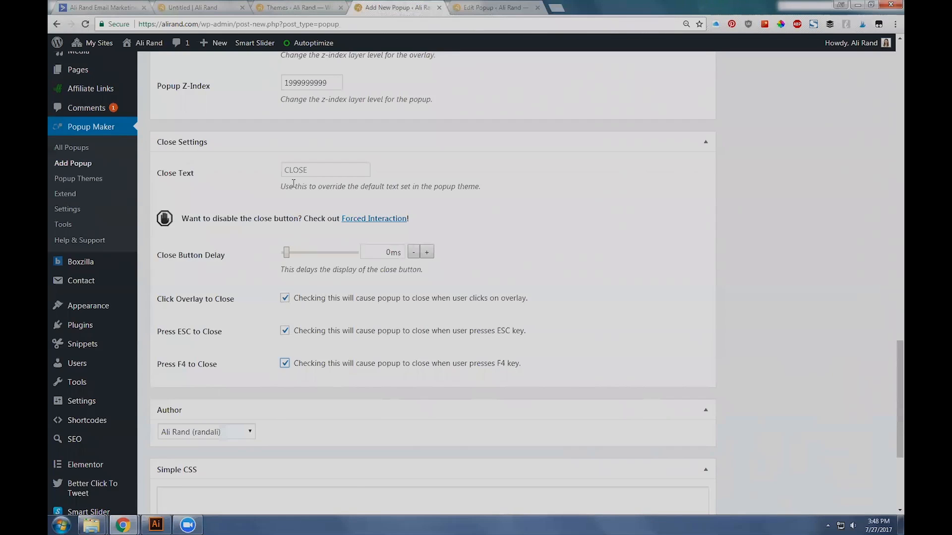
pyautogui.click(190, 6)
pyautogui.click(457, 306)
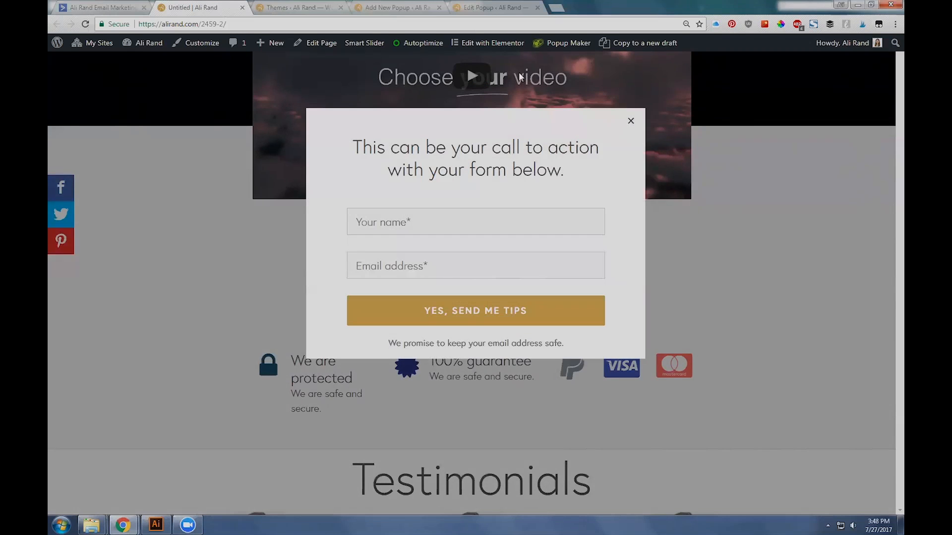
# Step: Return to the new popup's settings and review them from the close settings back up to the name and content editor
pyautogui.click(321, 7)
pyautogui.scroll(-3, 513, 311)
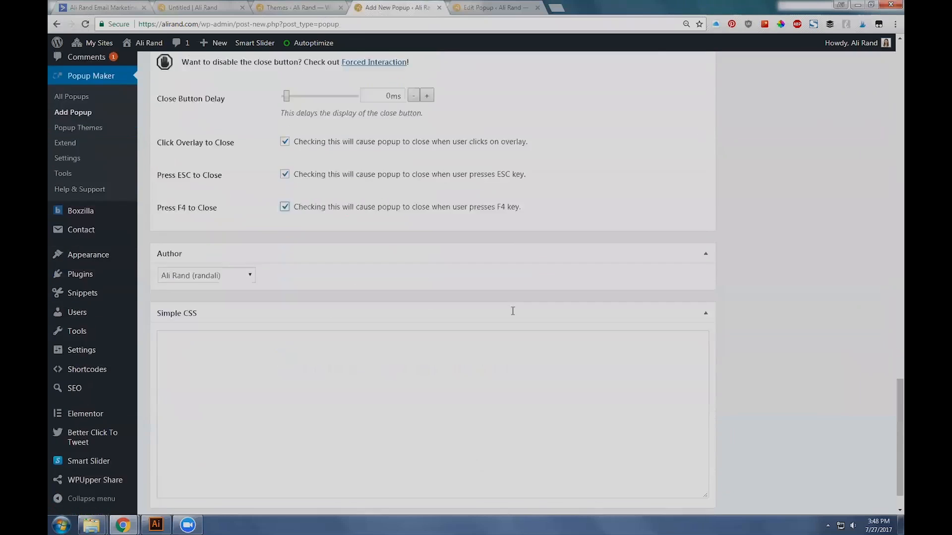
pyautogui.scroll(4, 446, 277)
pyautogui.moveTo(888, 418); pyautogui.dragTo(890, 142)
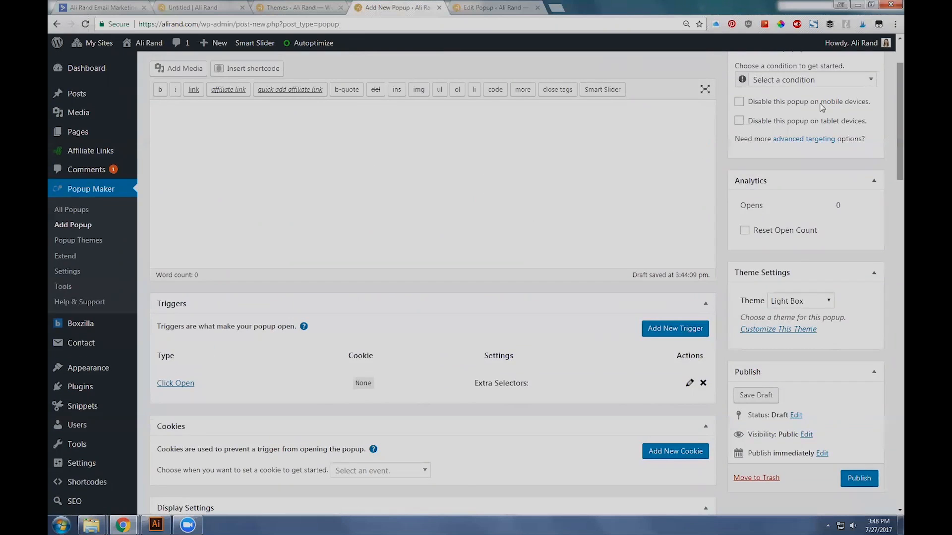
pyautogui.scroll(2, 431, 208)
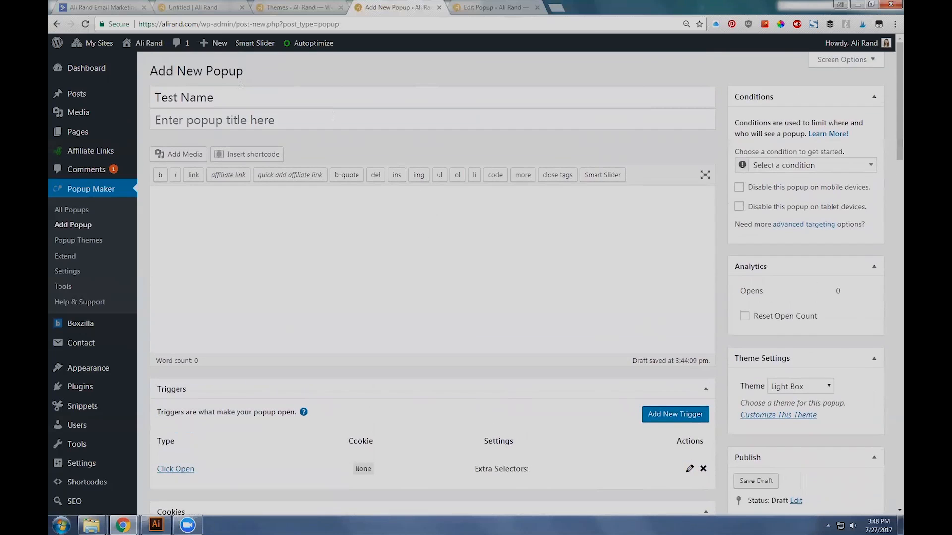
pyautogui.scroll(-2, 378, 300)
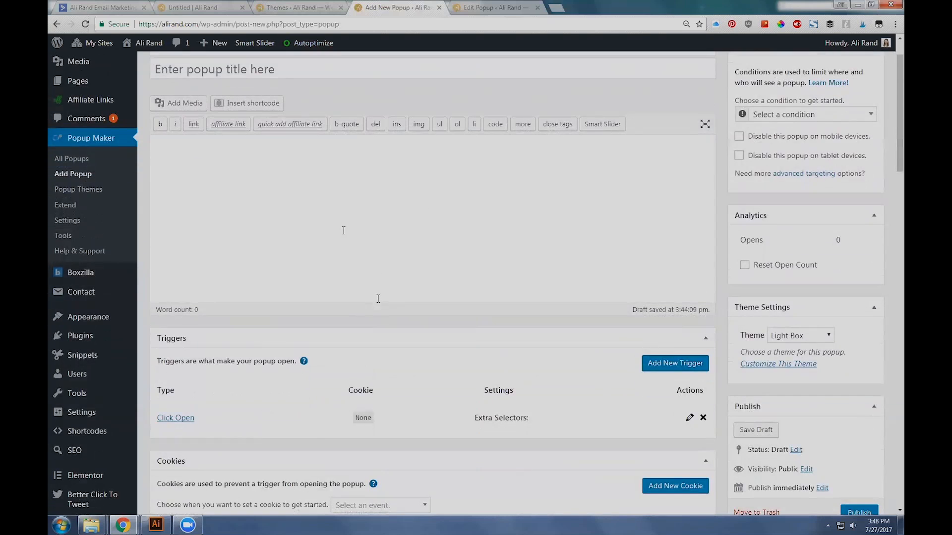
# Step: Clear all content from the existing [POST] Leadpages Test popup and update it
pyautogui.click(480, 8)
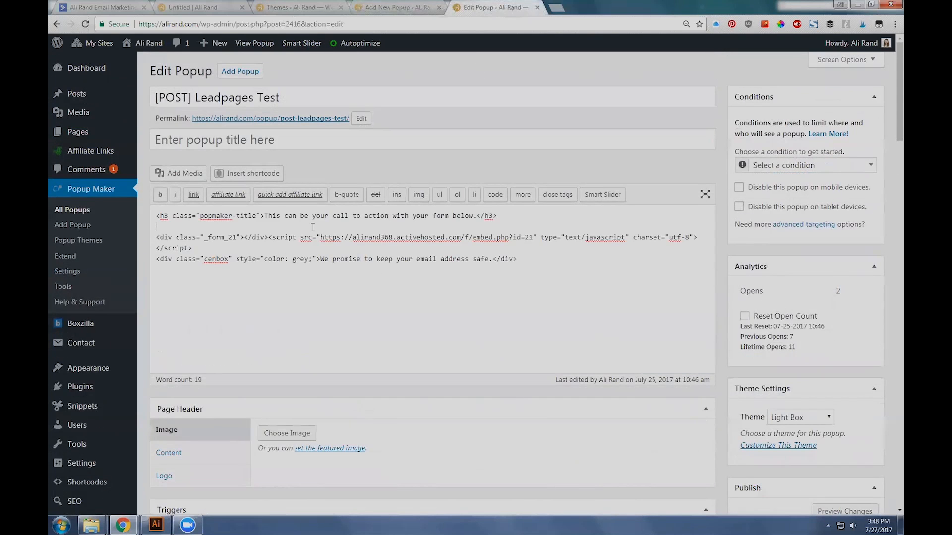
pyautogui.moveTo(601, 275); pyautogui.dragTo(167, 223)
pyautogui.click(158, 212)
pyautogui.hotkey('ctrl', 'a')
pyautogui.press('BackSpace')
pyautogui.scroll(-5, 415, 347)
pyautogui.scroll(5, 415, 362)
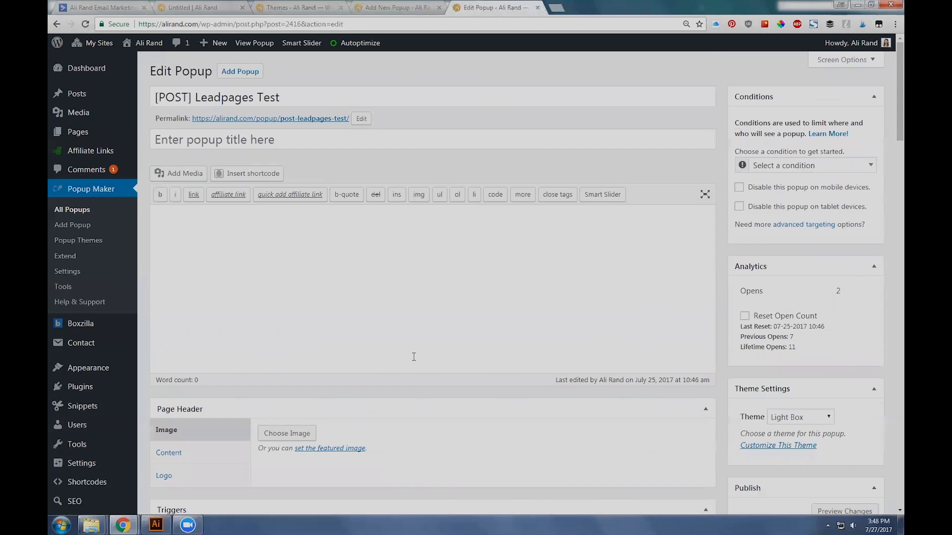
pyautogui.hotkey('ctrl', 'z')
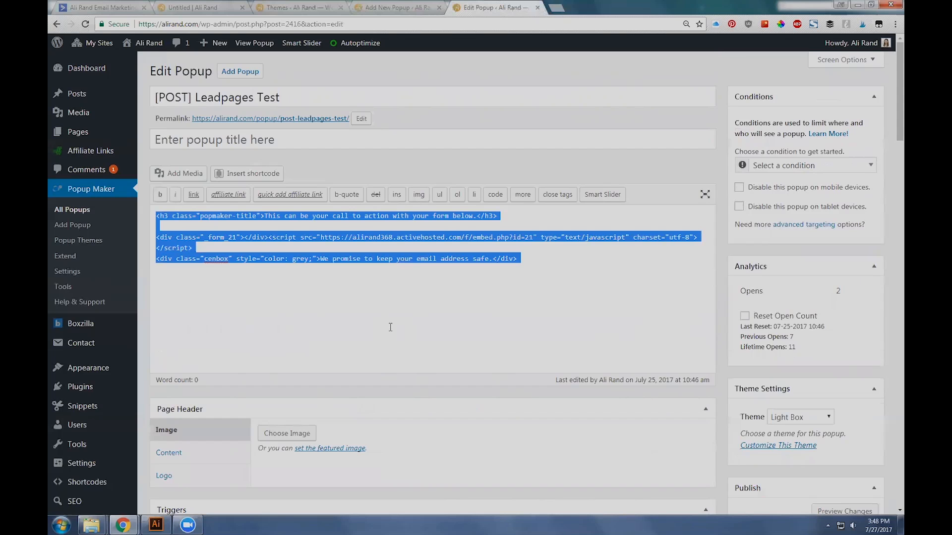
pyautogui.press('BackSpace')
pyautogui.scroll(-4, 416, 297)
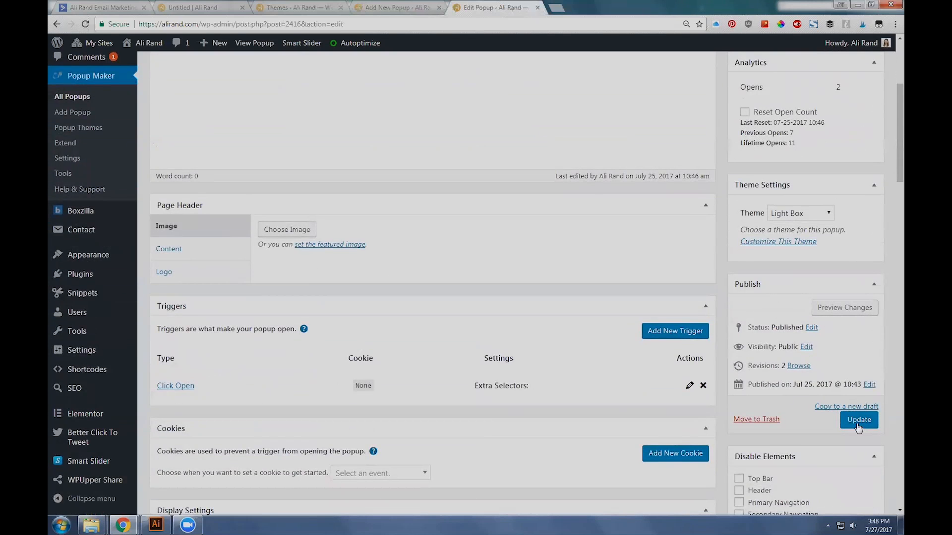
pyautogui.click(858, 422)
# Step: Reload the live page and open its popup with the CLICK ME button
pyautogui.click(300, 7)
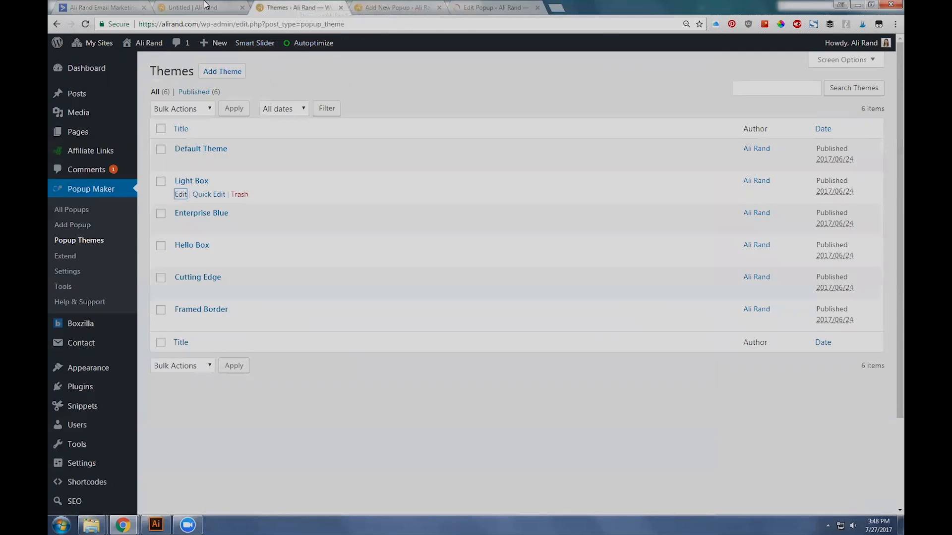
pyautogui.click(205, 5)
pyautogui.press('F5')
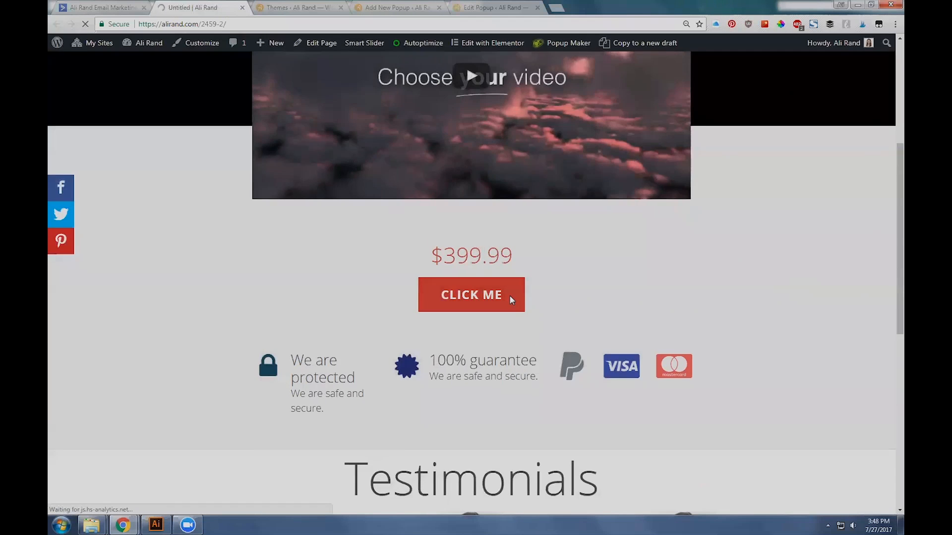
pyautogui.click(510, 296)
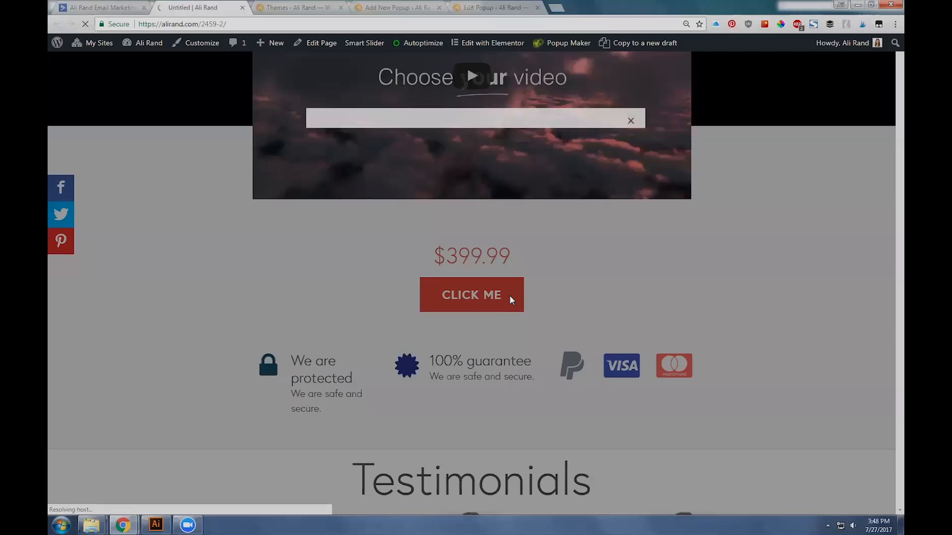
# Step: Restore the heading, form embed code and privacy line in the [POST] Leadpages Test popup, and close the new popup's browser tab
pyautogui.click(408, 5)
pyautogui.scroll(2, 307, 237)
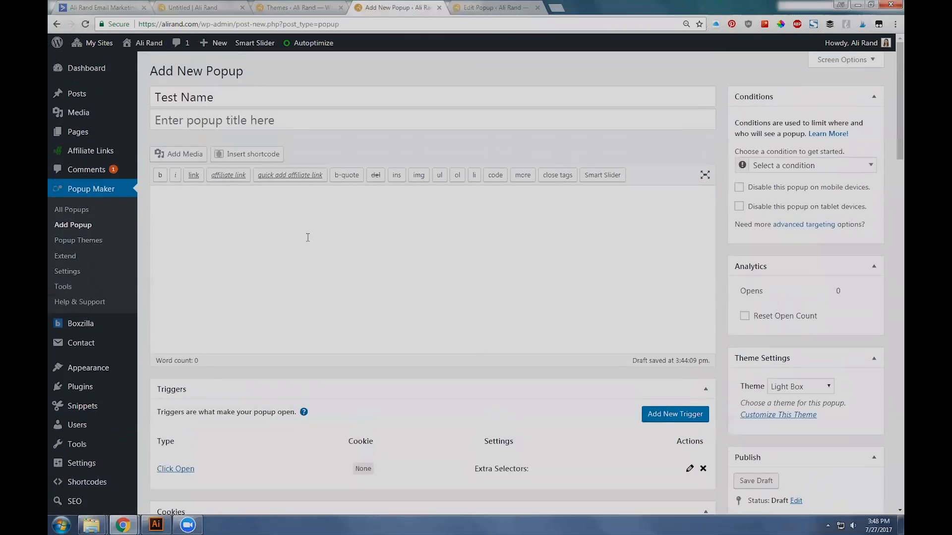
pyautogui.click(502, 6)
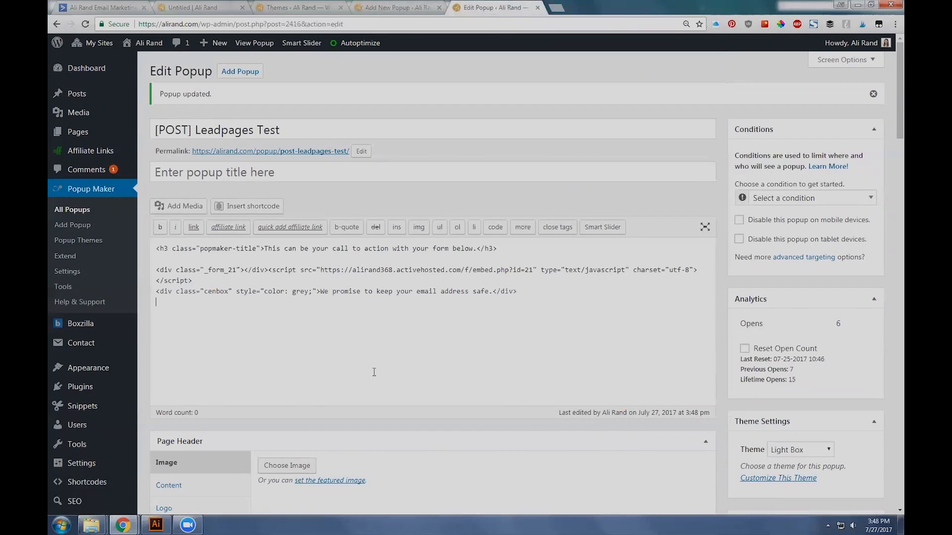
pyautogui.click(440, 8)
pyautogui.click(524, 88)
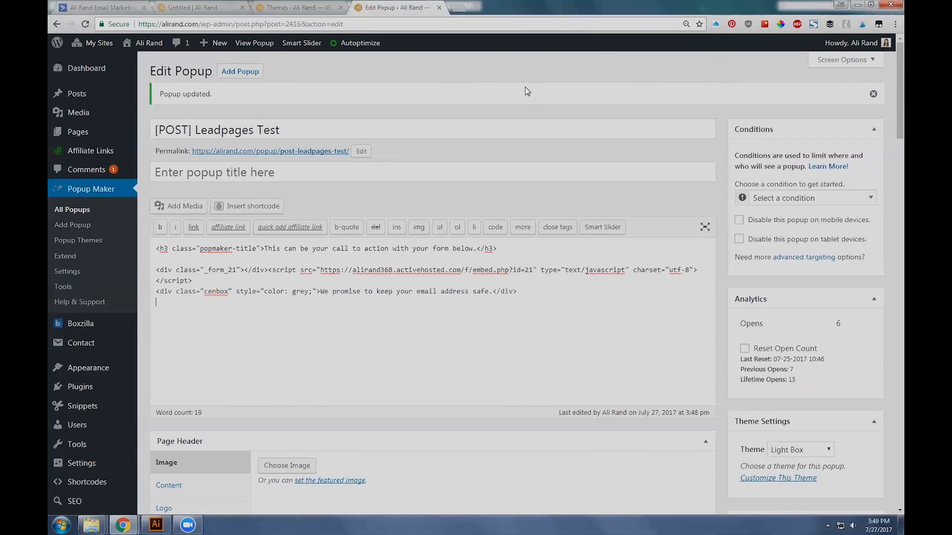
# Step: Review the restored popup content and highlight the heading text "This can be your call to action with your form below."
pyautogui.scroll(-3, 546, 285)
pyautogui.scroll(3, 555, 302)
pyautogui.click(554, 301)
pyautogui.scroll(-5, 320, 191)
pyautogui.scroll(3, 337, 185)
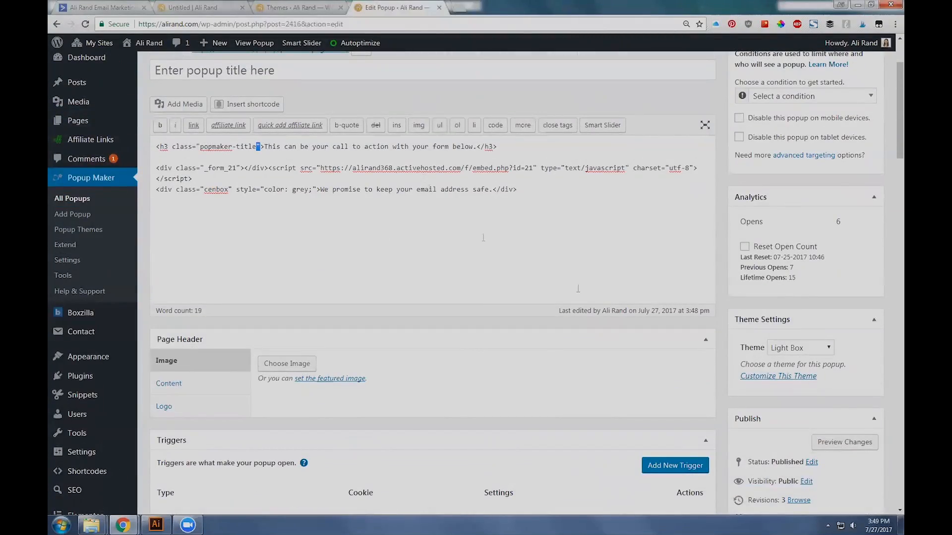
pyautogui.scroll(-2, 483, 237)
pyautogui.scroll(2, 378, 187)
pyautogui.click(295, 7)
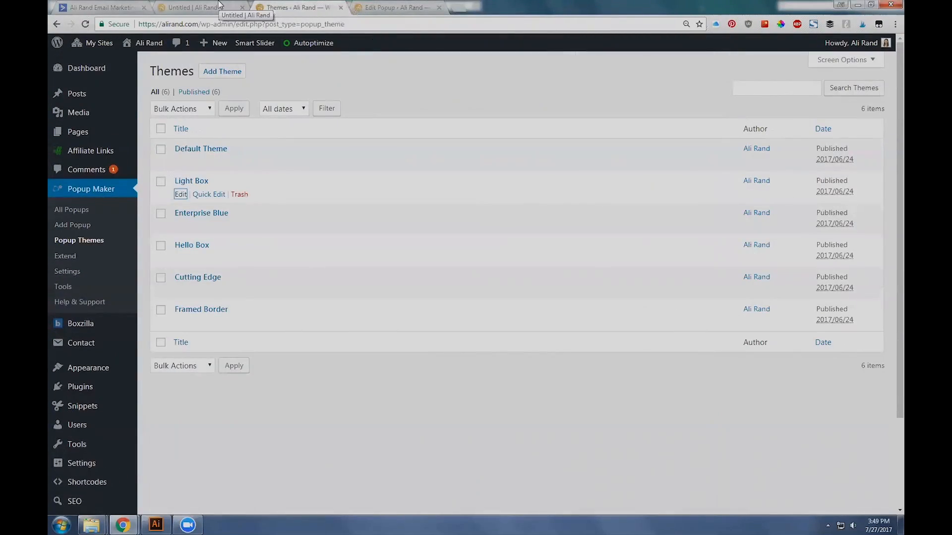
pyautogui.click(368, 6)
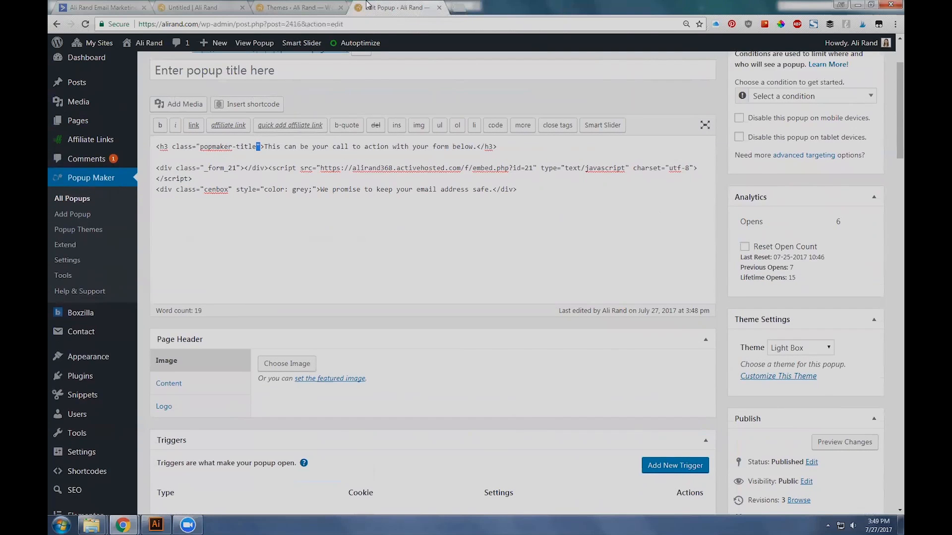
pyautogui.click(265, 147)
pyautogui.keyDown('shift'); pyautogui.click(477, 147); pyautogui.keyUp('shift')
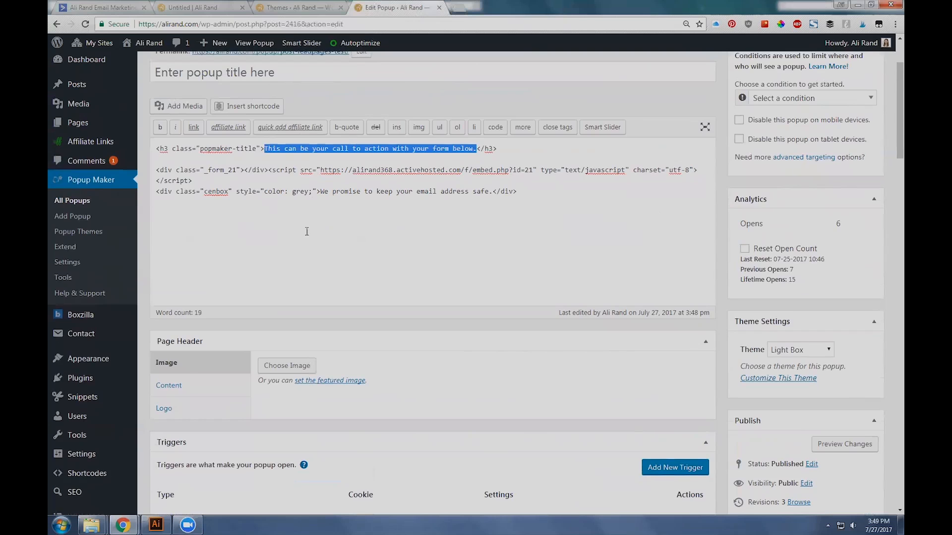
pyautogui.scroll(2, 351, 295)
# Step: Check the live popup and return to the popup editor to highlight the h3 heading line and the HTML below it
pyautogui.click(305, 6)
pyautogui.click(204, 7)
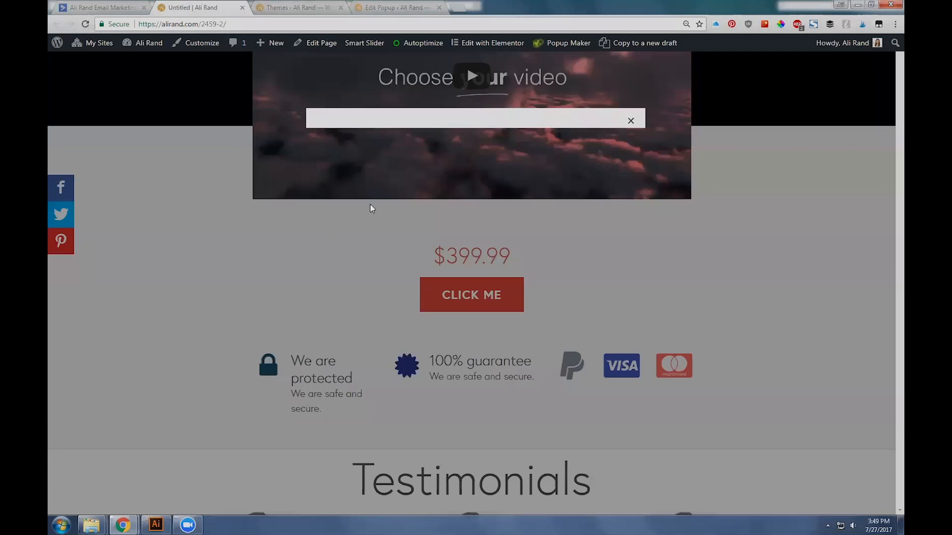
pyautogui.click(399, 5)
pyautogui.tripleClick(317, 253)
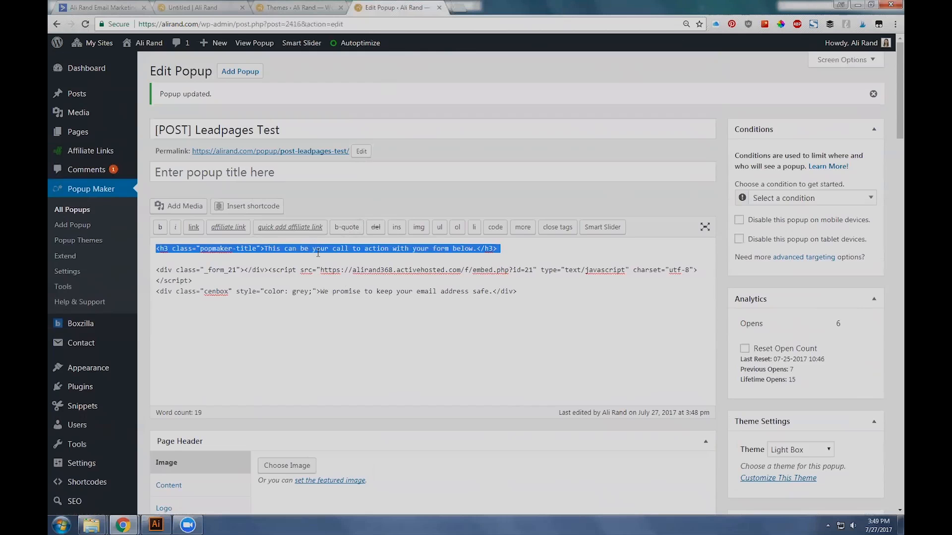
pyautogui.click(516, 256)
pyautogui.moveTo(353, 239); pyautogui.dragTo(520, 294)
# Step: Examine the h3 heading's wording and its popmaker-title class in the popup's HTML
pyautogui.doubleClick(291, 249)
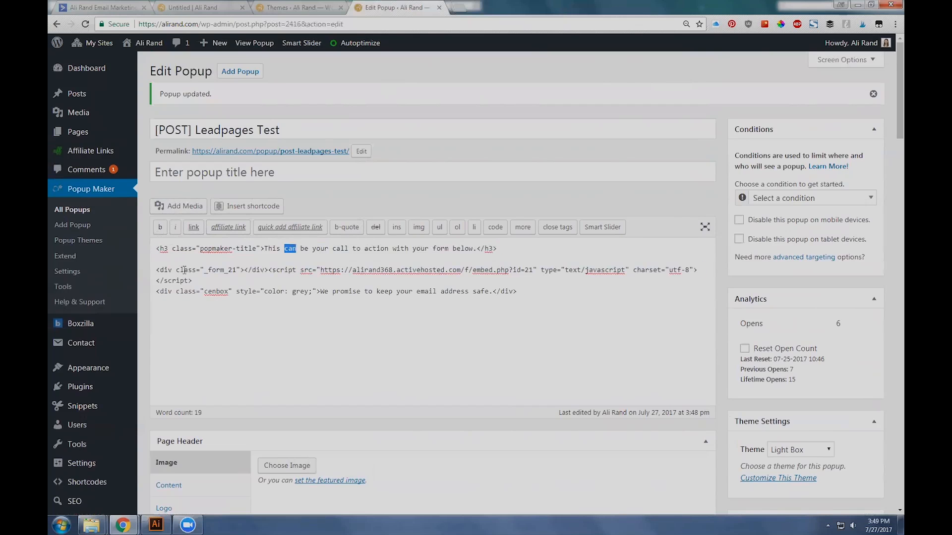
pyautogui.tripleClick(270, 248)
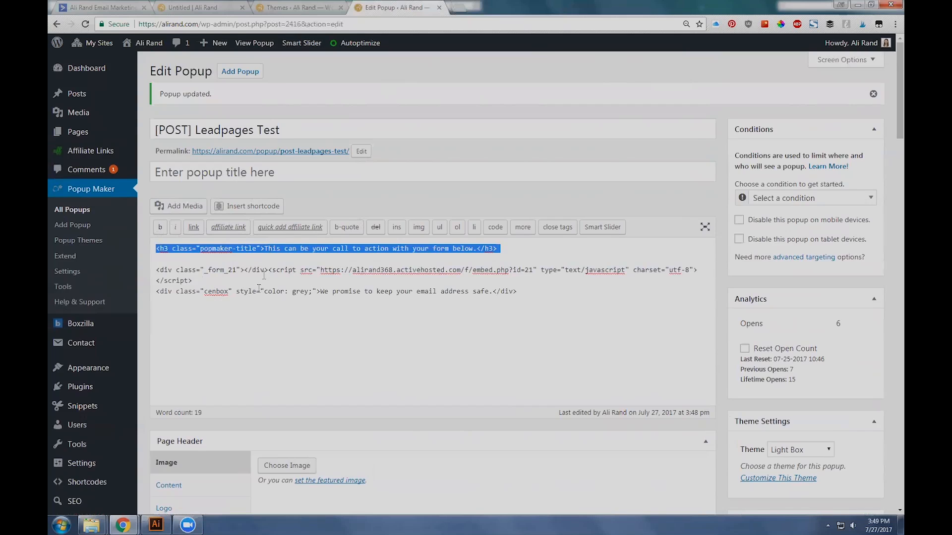
pyautogui.click(267, 257)
pyautogui.doubleClick(271, 248)
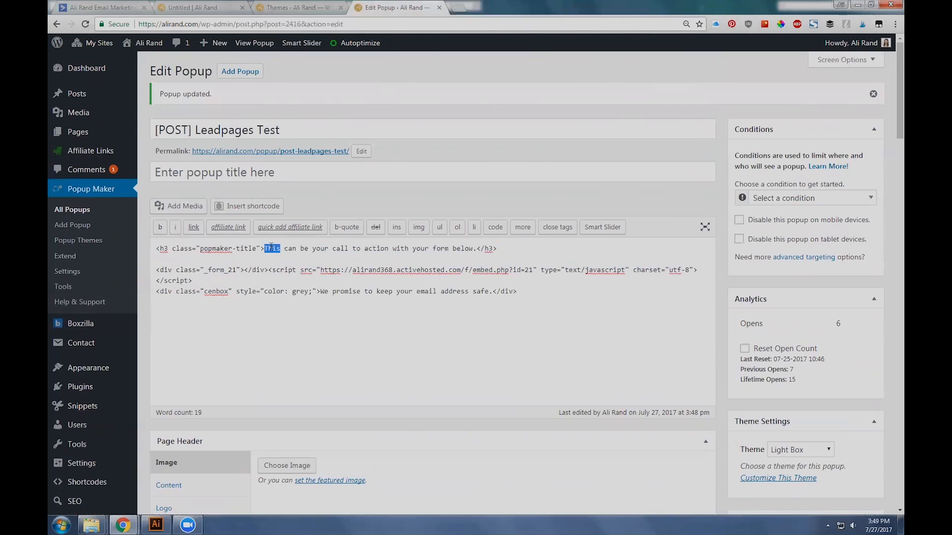
pyautogui.doubleClick(204, 249)
pyautogui.moveTo(204, 249); pyautogui.dragTo(256, 247)
pyautogui.click(216, 256)
pyautogui.scroll(-2, 210, 202)
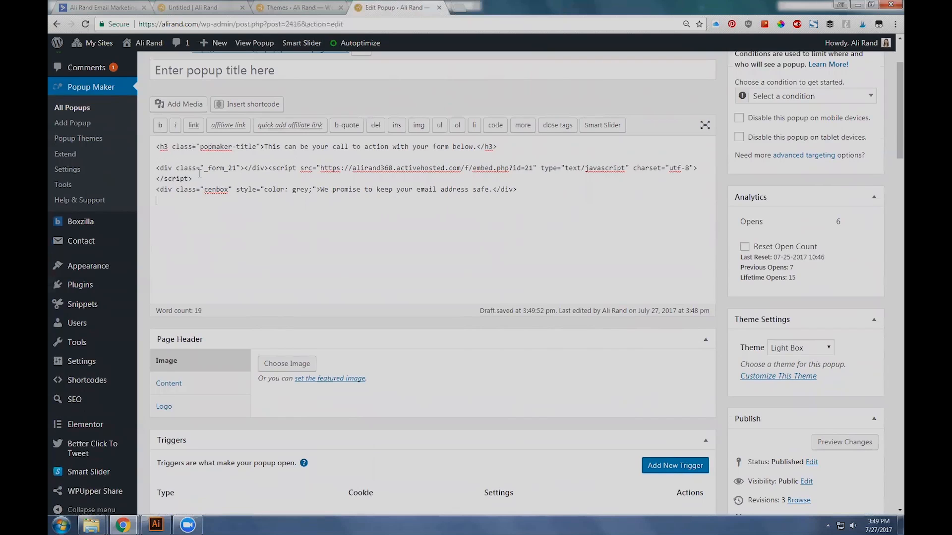
# Step: Switch to the ActiveCampaign form [LEAD] General Opt-In, open its integration options and select the Simple Embed code
pyautogui.click(98, 5)
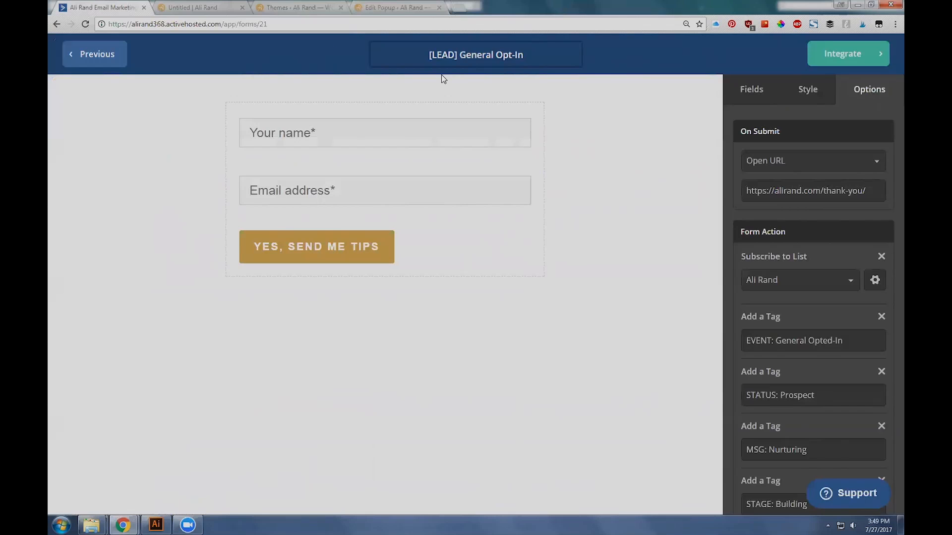
pyautogui.click(864, 58)
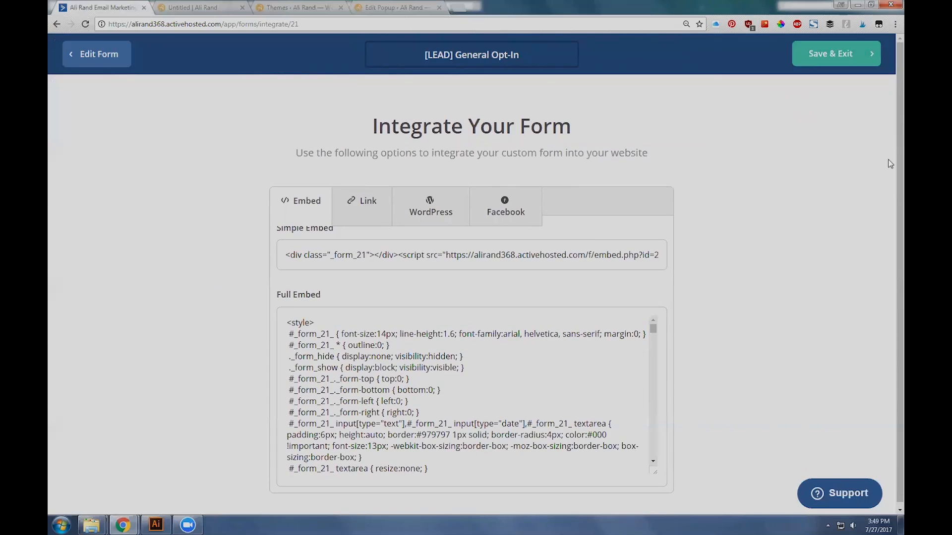
pyautogui.click(895, 23)
pyautogui.click(829, 141)
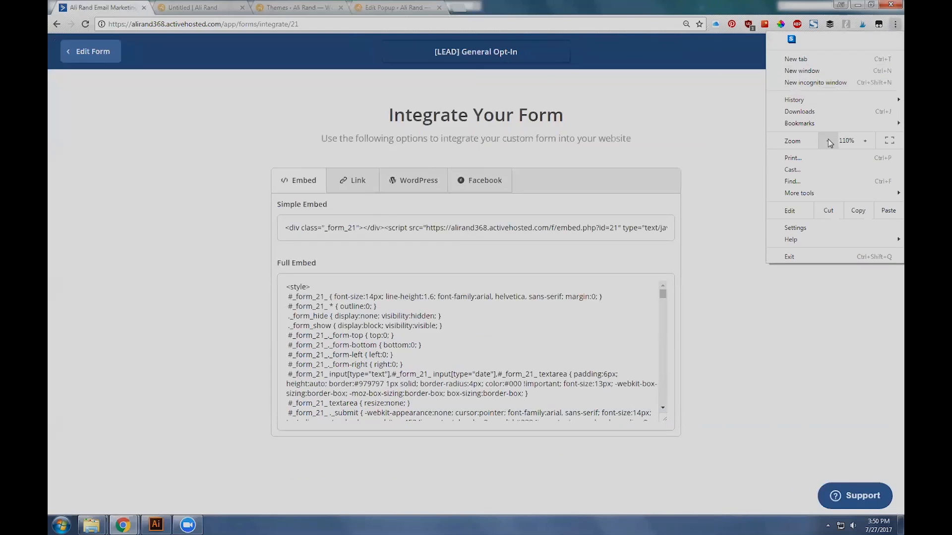
pyautogui.click(730, 346)
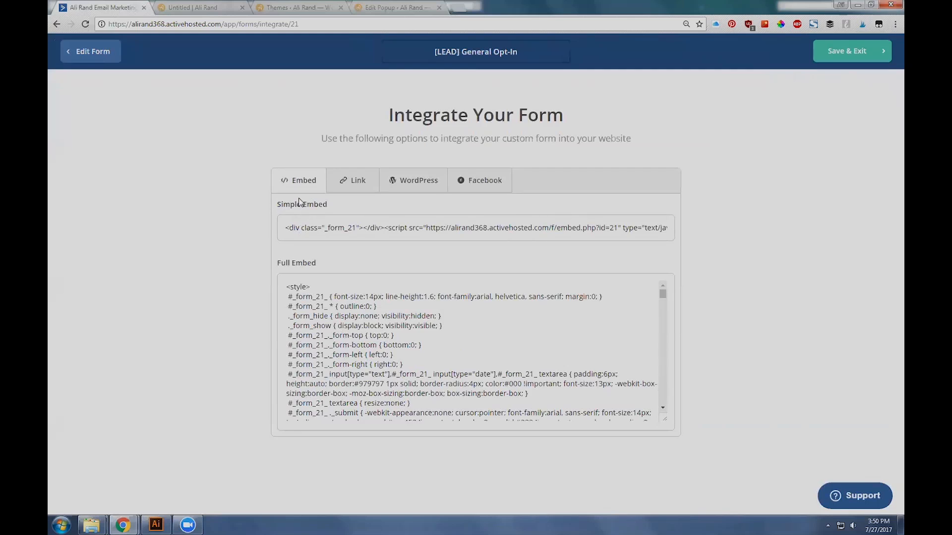
pyautogui.click(311, 234)
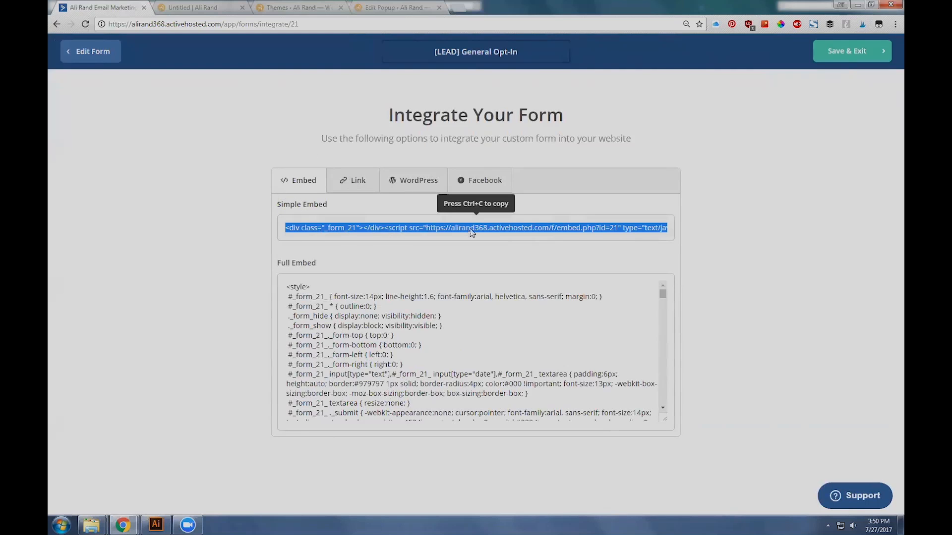
# Step: Highlight the matching form embed line in the popup's content and browse the ActiveCampaign form's Full Embed code
pyautogui.click(377, 9)
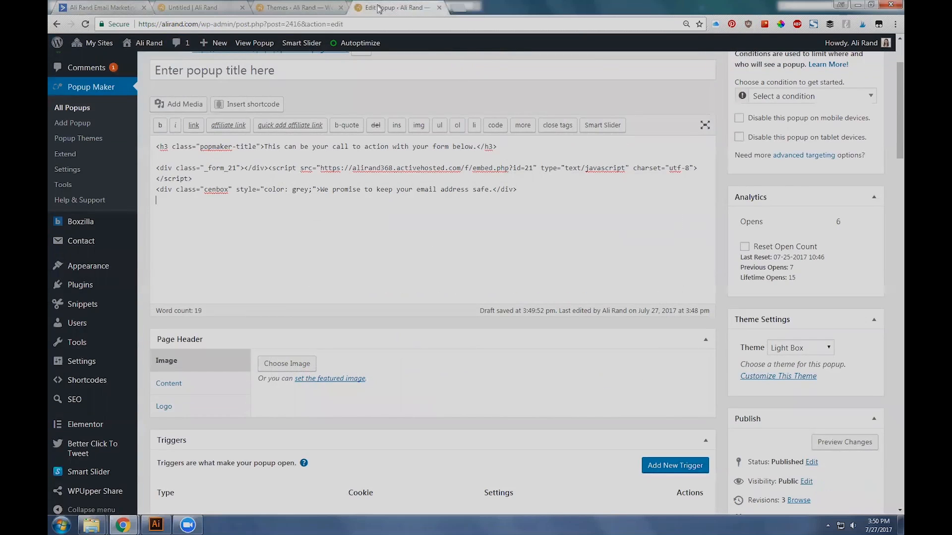
pyautogui.tripleClick(250, 170)
pyautogui.click(130, 7)
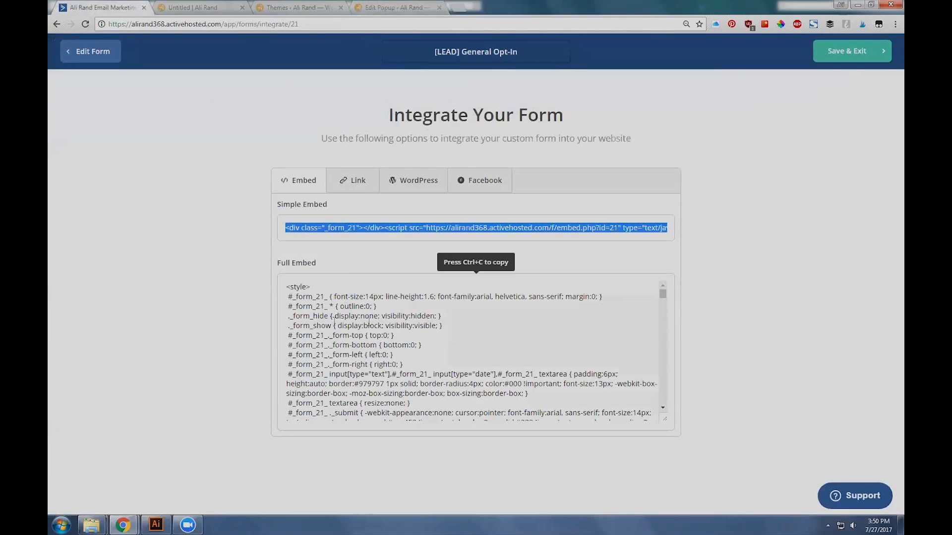
pyautogui.moveTo(657, 299)
pyautogui.mouseDown()
pyautogui.moveTo(664, 412)
pyautogui.moveTo(653, 298)
pyautogui.mouseUp()
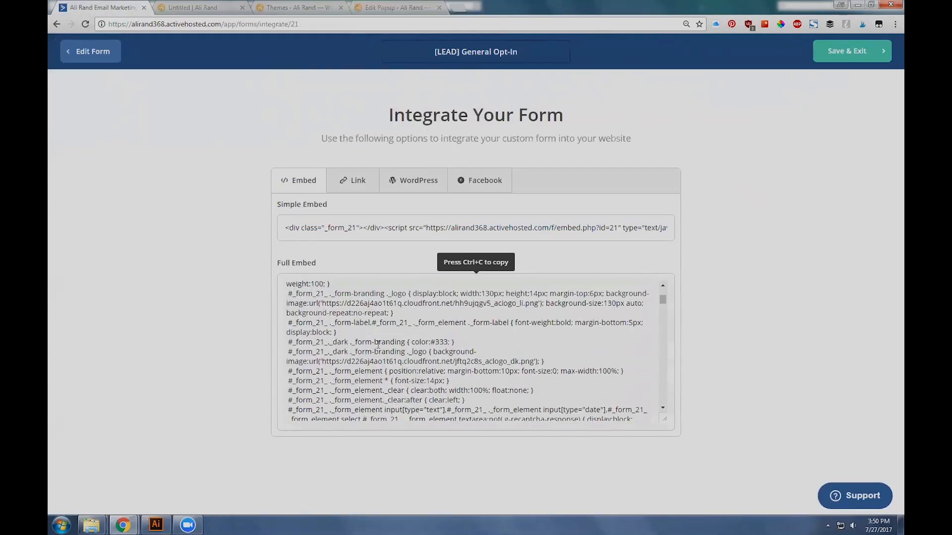
# Step: Look over the popup themes list and the live popup, and return to the popup's content editor
pyautogui.click(296, 7)
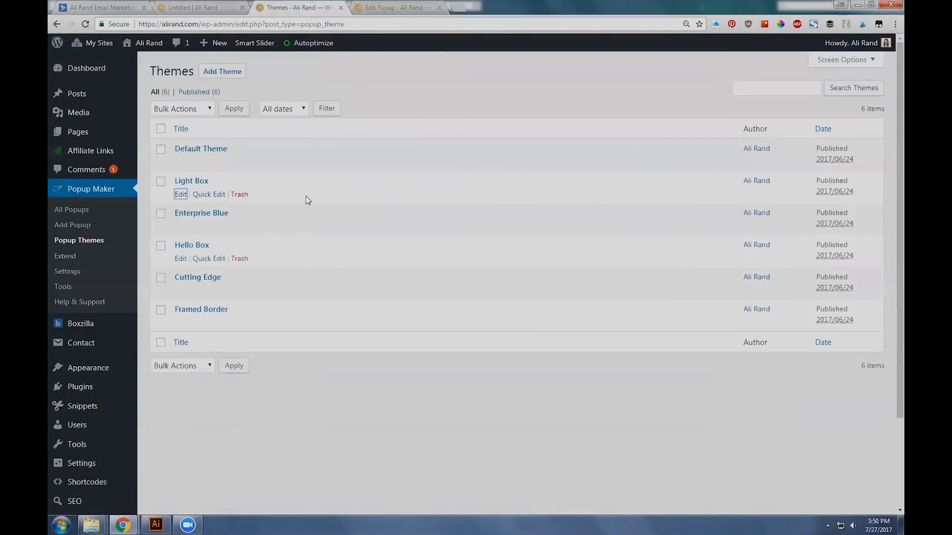
pyautogui.click(202, 6)
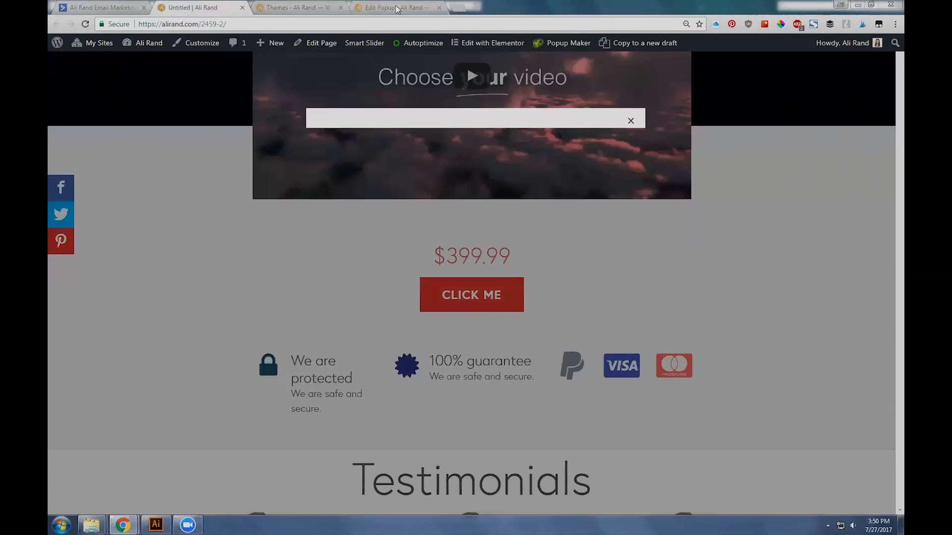
pyautogui.click(397, 7)
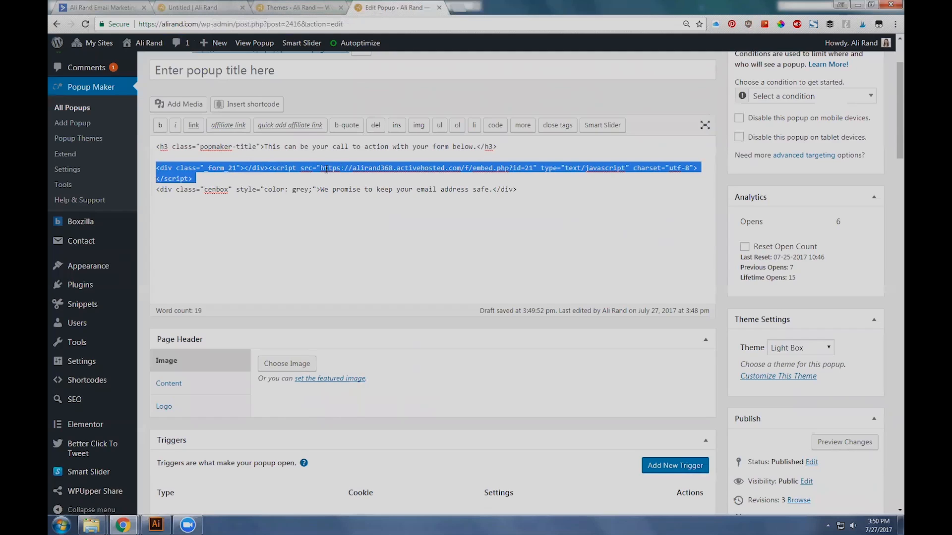
# Step: Check the popup themes list and the live page, and look through the ActiveCampaign form's Full Embed code
pyautogui.click(292, 6)
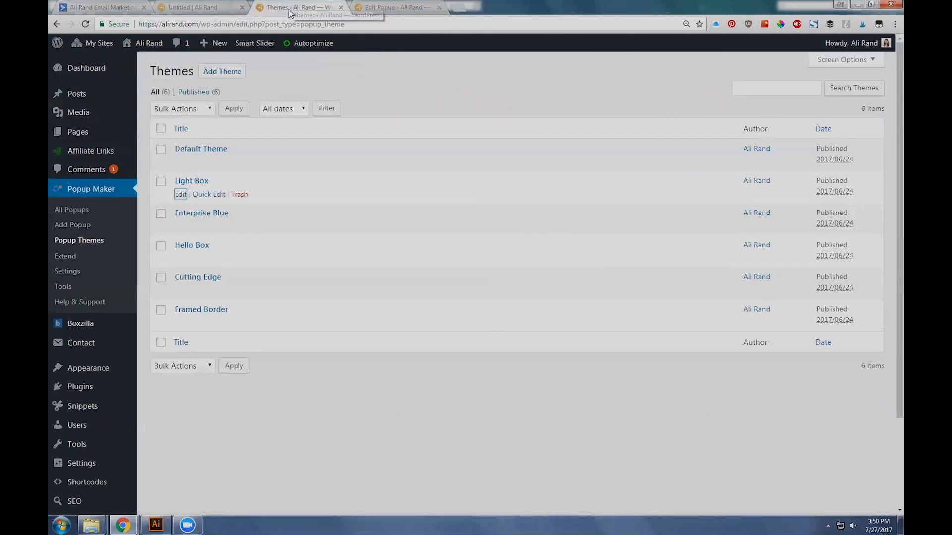
pyautogui.click(173, 6)
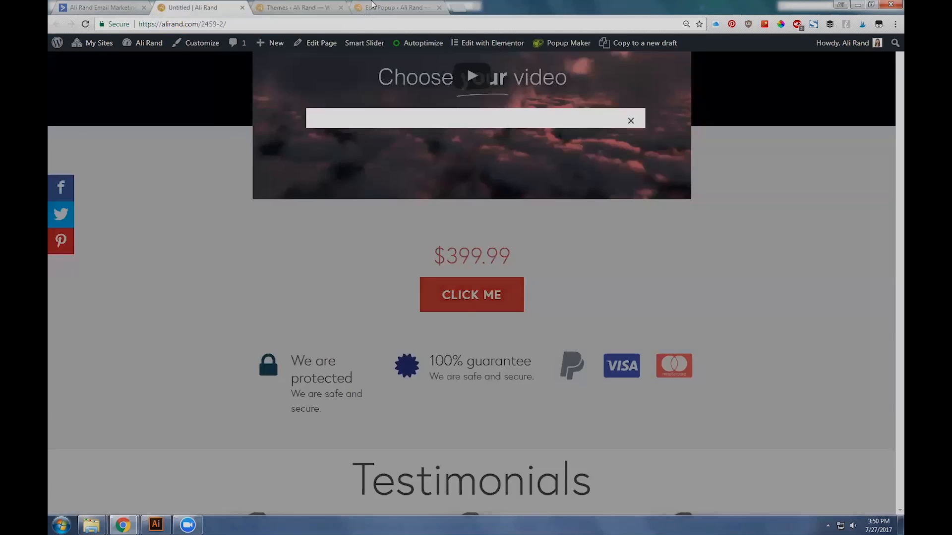
pyautogui.click(132, 7)
pyautogui.scroll(10, 489, 371)
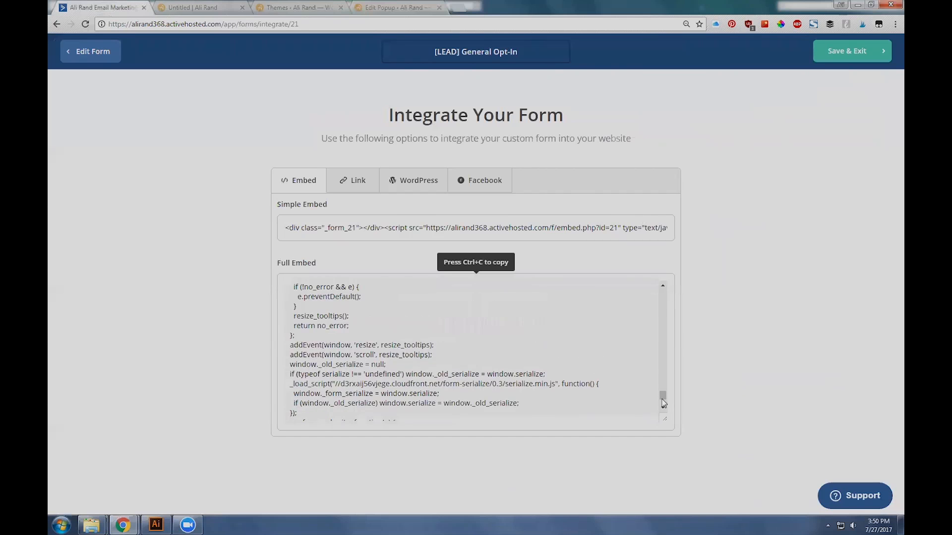
pyautogui.scroll(5, 347, 341)
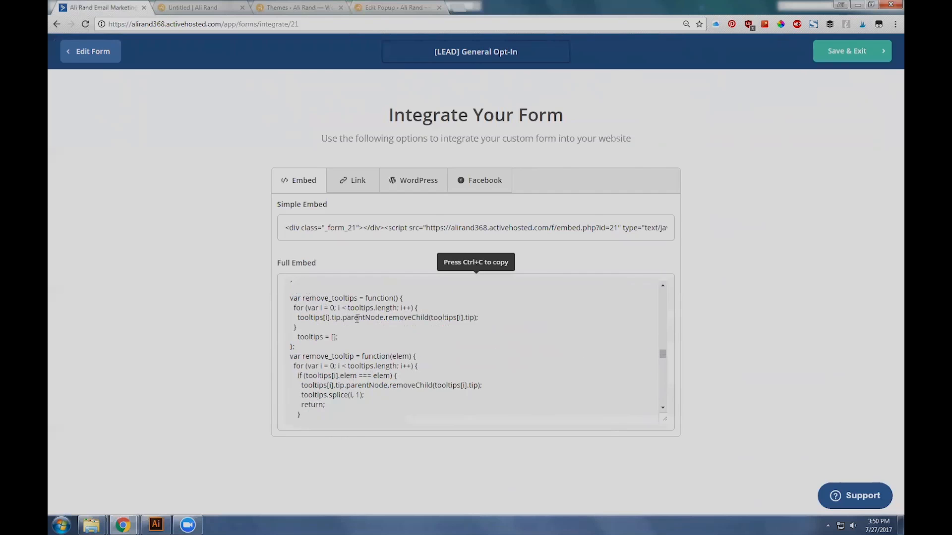
# Step: Select the form's Simple Embed code and highlight the matching script line in the popup's content for comparison
pyautogui.click(362, 6)
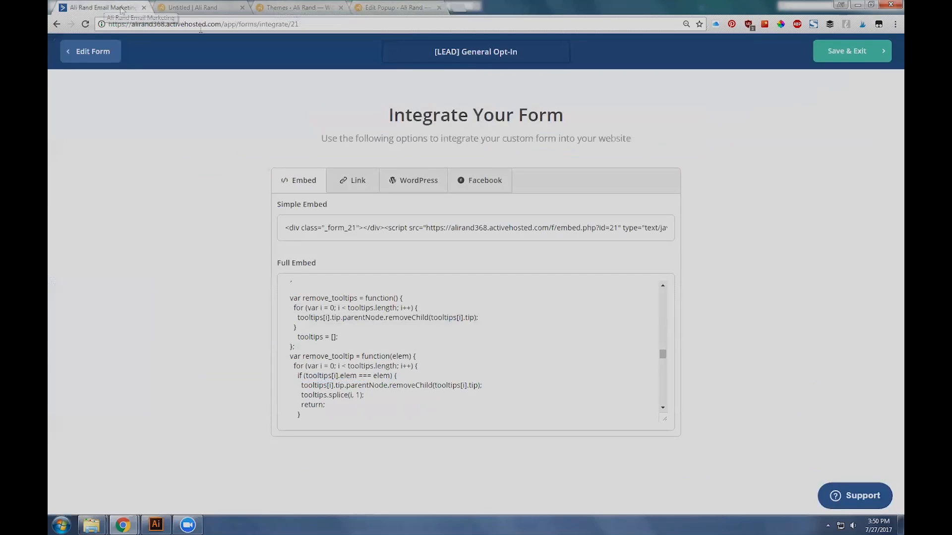
pyautogui.click(96, 7)
pyautogui.click(383, 229)
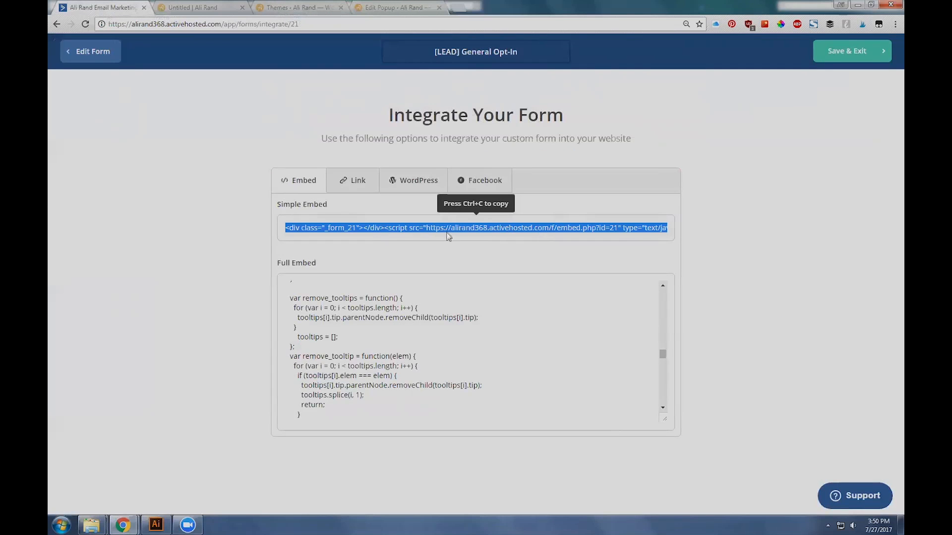
pyautogui.click(397, 7)
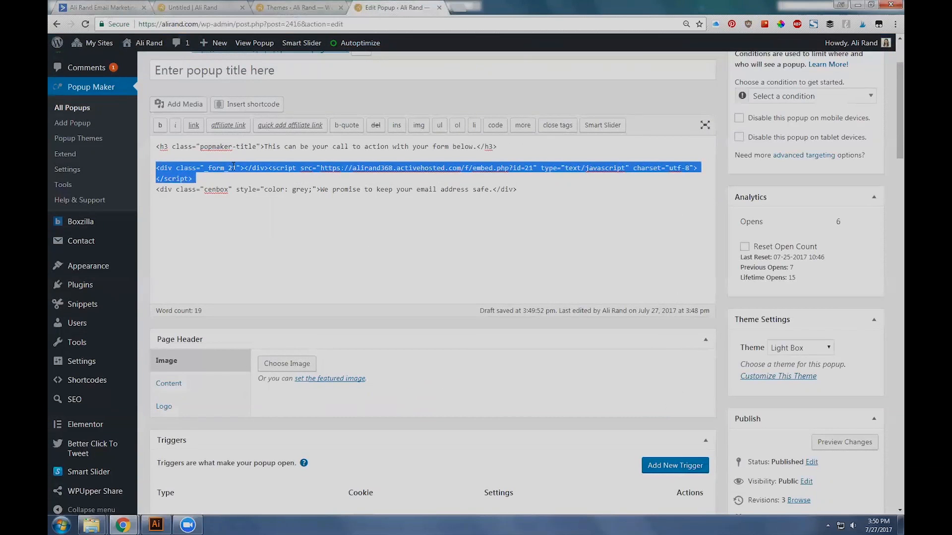
pyautogui.click(212, 181)
pyautogui.moveTo(193, 178); pyautogui.dragTo(144, 168)
pyautogui.click(213, 181)
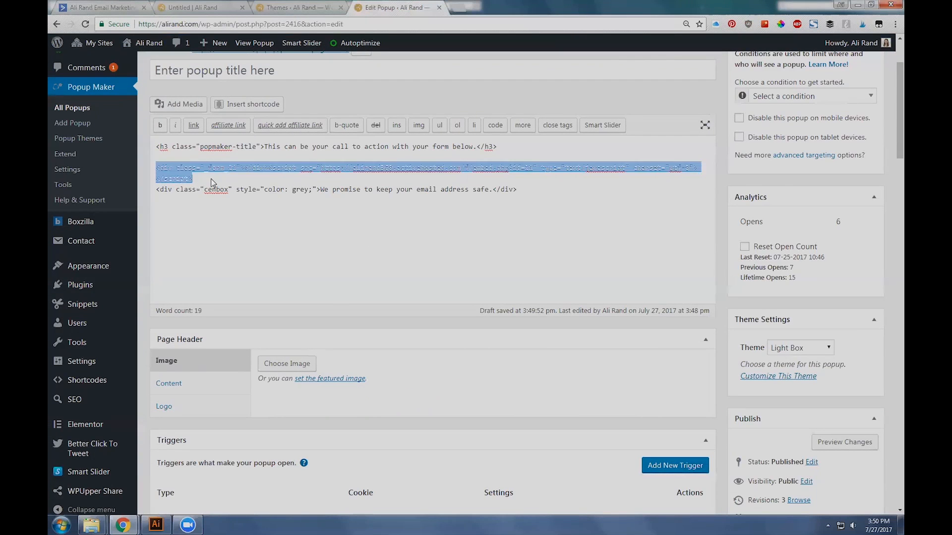
# Step: Update the [POST] Leadpages Test popup and leave its editor for the list of all popups
pyautogui.scroll(-3, 333, 174)
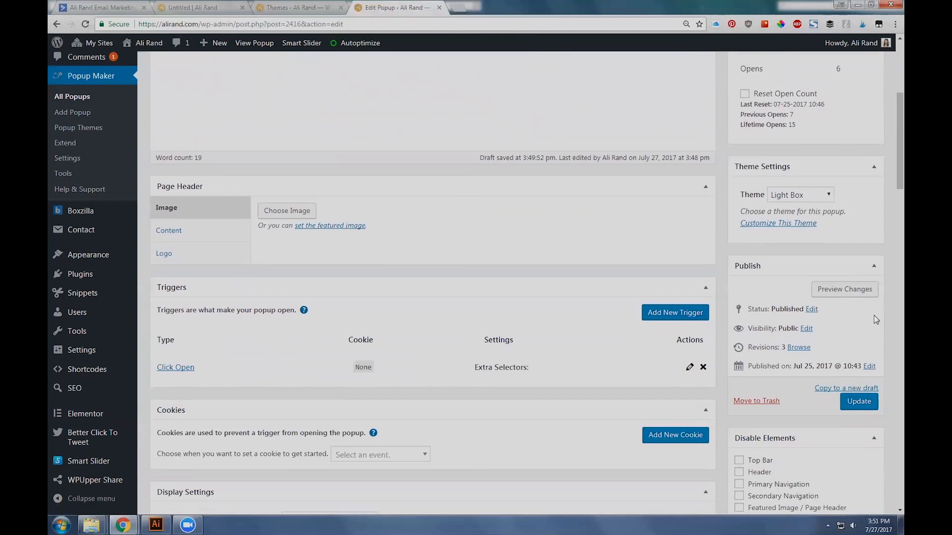
pyautogui.click(864, 405)
pyautogui.click(211, 7)
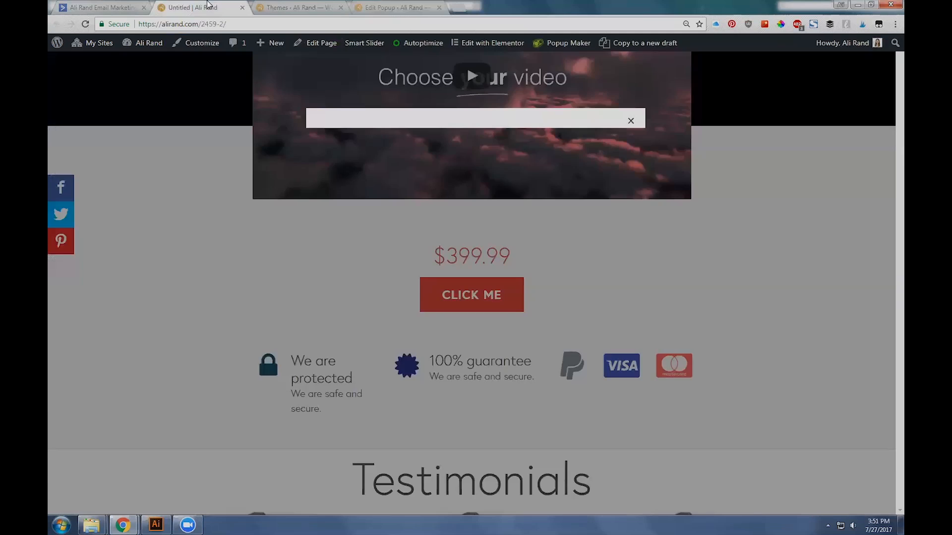
pyautogui.click(367, 6)
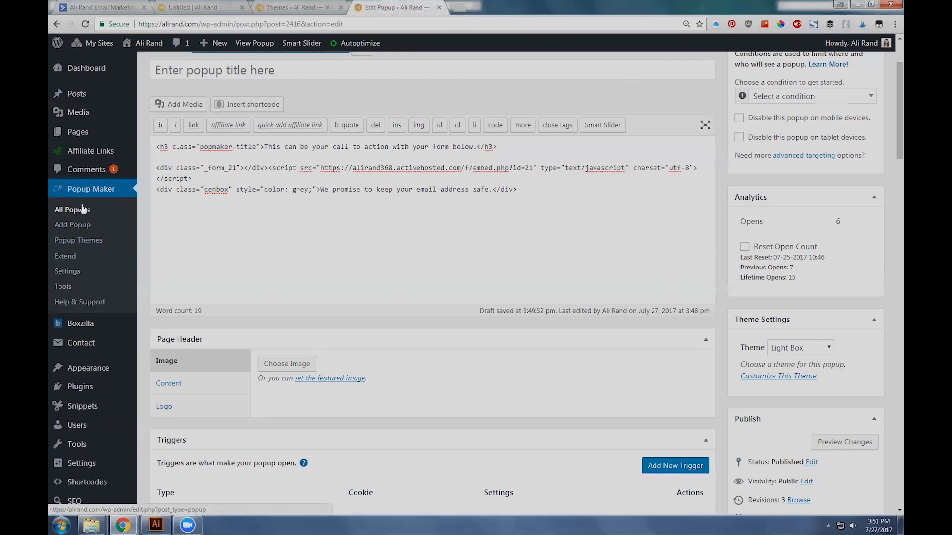
pyautogui.scroll(2, 83, 210)
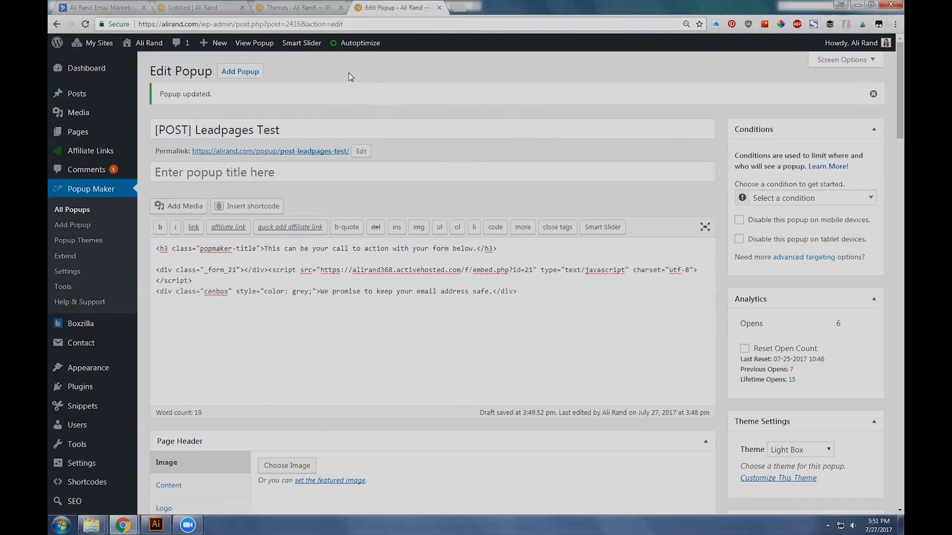
pyautogui.click(72, 210)
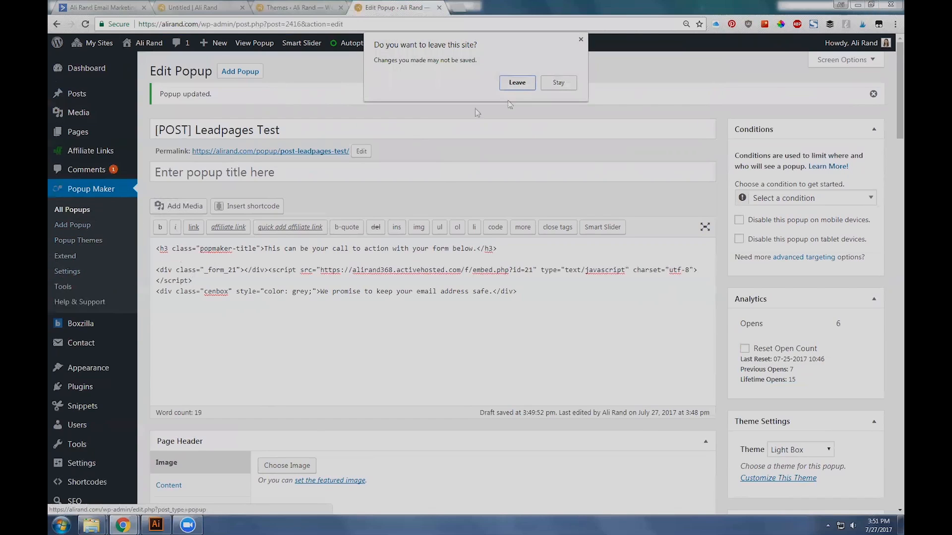
pyautogui.click(526, 86)
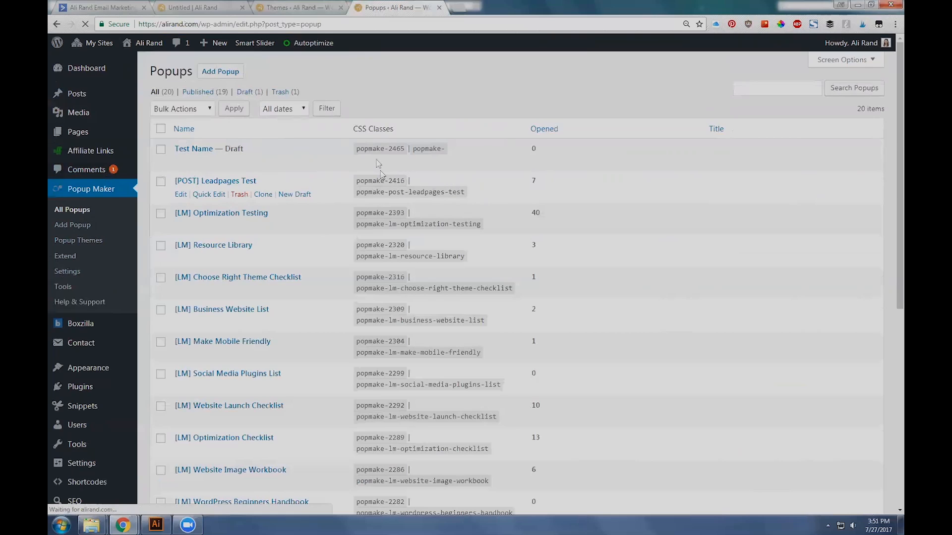
# Step: Examine the CSS classes popmake-2416 and popmake-post-leadpages-test listed for the [POST] Leadpages Test popup
pyautogui.moveTo(356, 181); pyautogui.dragTo(405, 181)
pyautogui.click(359, 181)
pyautogui.doubleClick(360, 182)
pyautogui.click(358, 195)
pyautogui.tripleClick(360, 192)
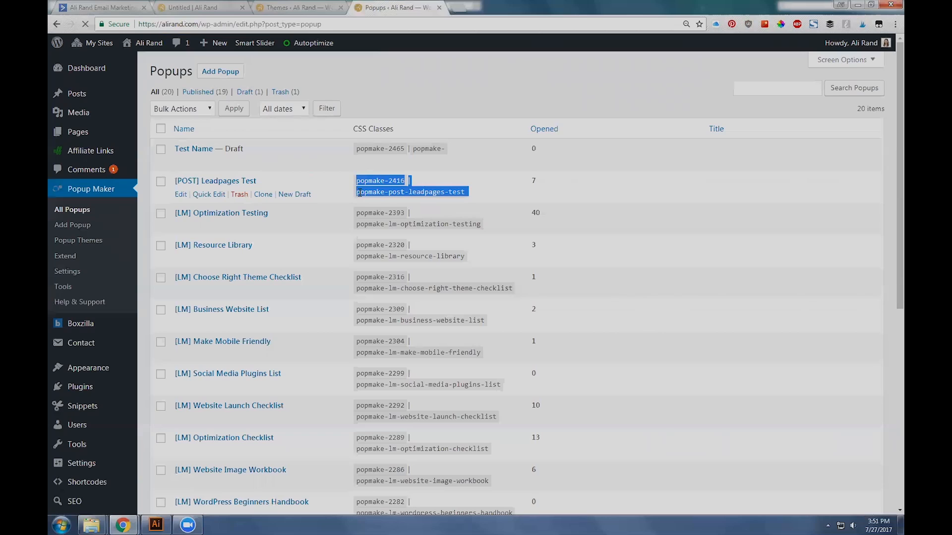
pyautogui.click(406, 184)
pyautogui.moveTo(405, 181); pyautogui.dragTo(471, 188)
pyautogui.click(394, 180)
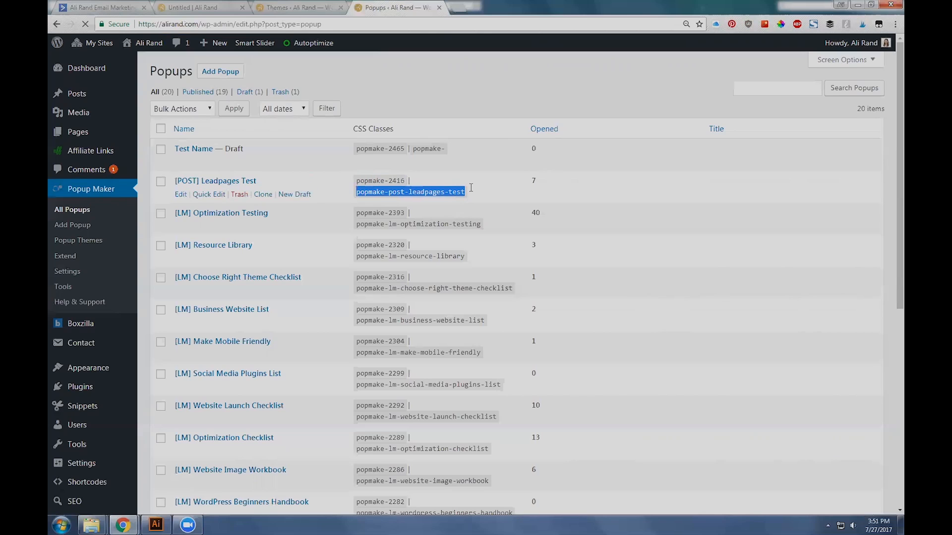
pyautogui.click(445, 191)
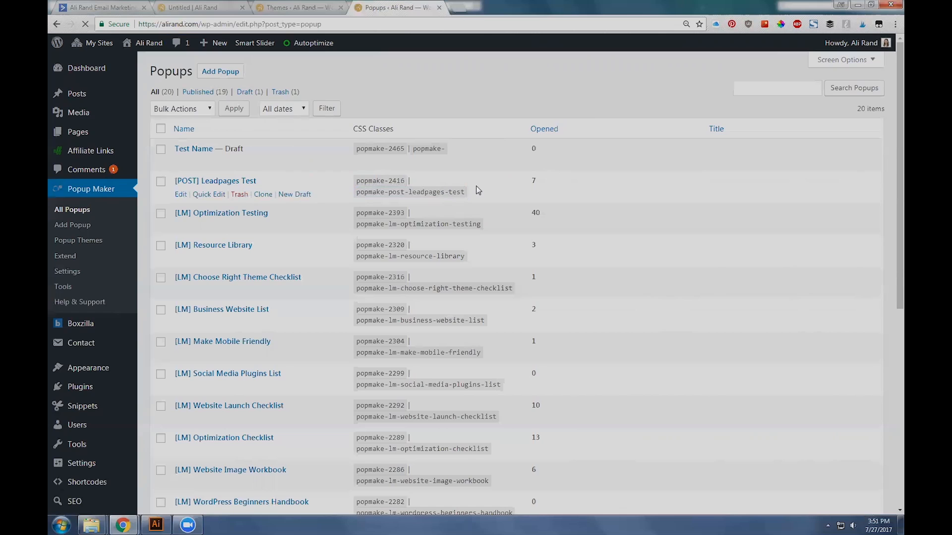
pyautogui.tripleClick(406, 193)
pyautogui.click(408, 197)
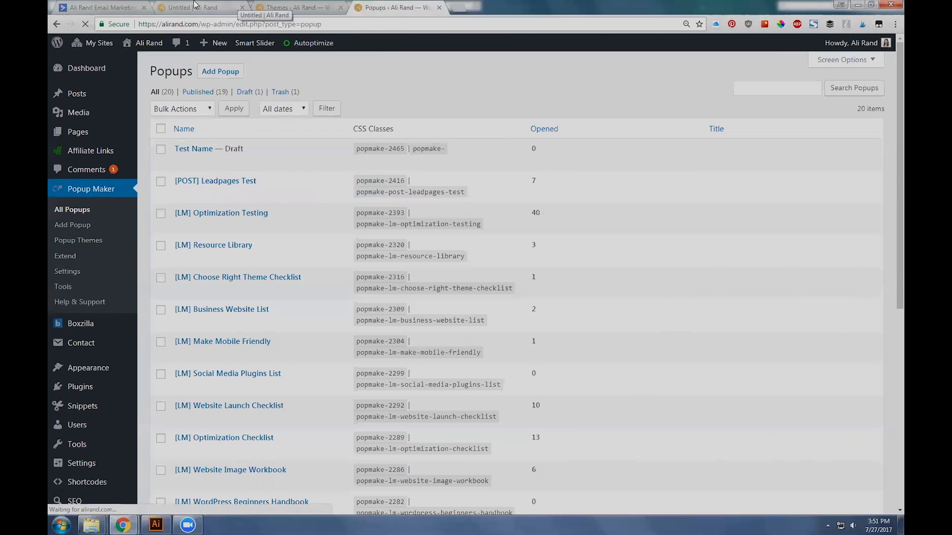
# Step: Open the live page in Elementor and show the advanced settings of the red Click Me button below the $399.99 price
pyautogui.click(195, 6)
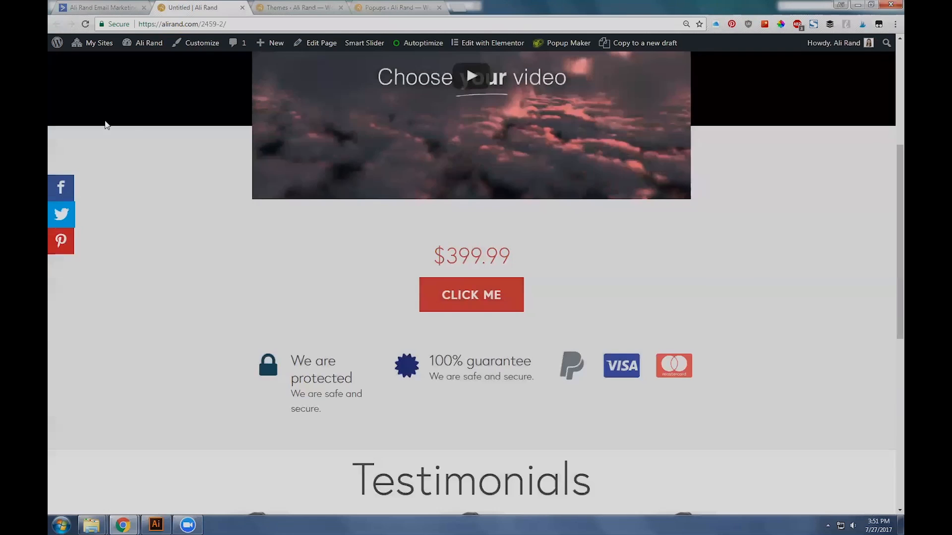
pyautogui.click(476, 45)
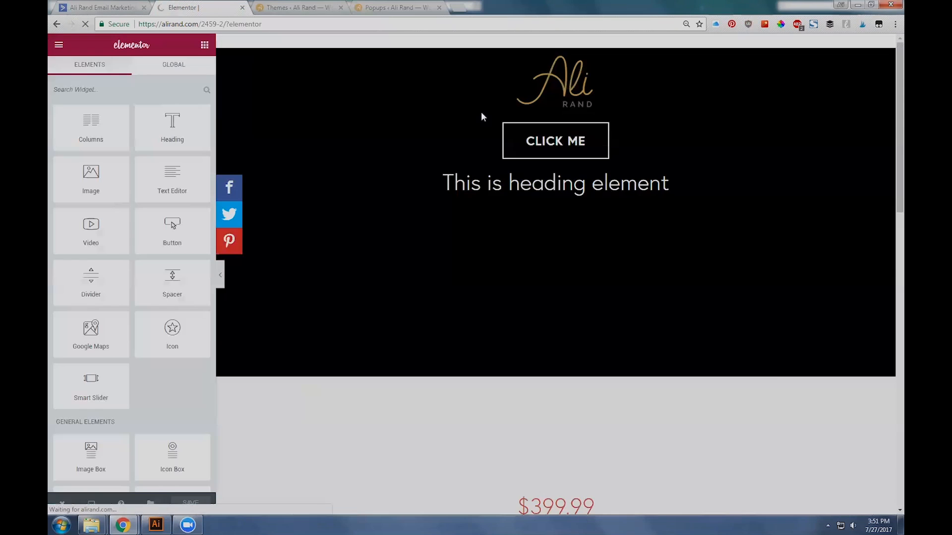
pyautogui.scroll(-5, 848, 263)
pyautogui.scroll(-4, 849, 266)
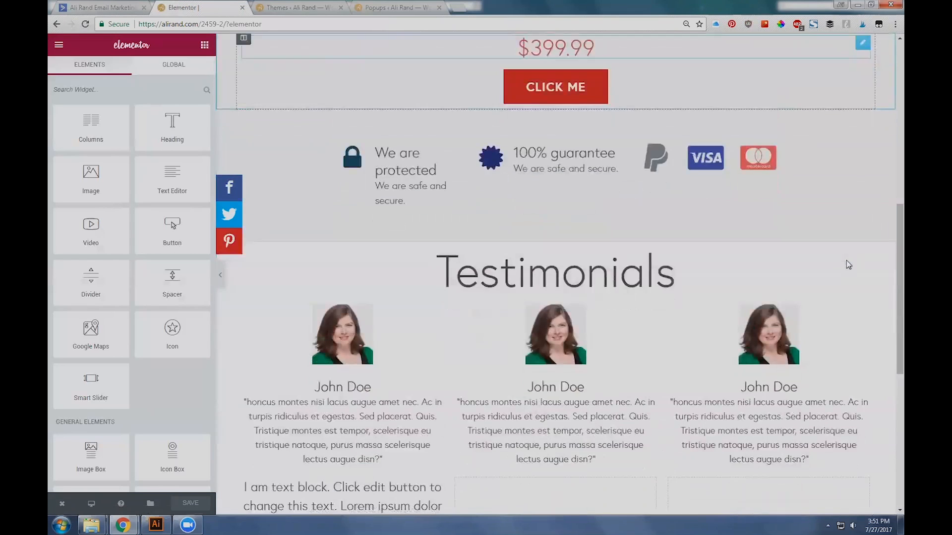
pyautogui.scroll(-5, 576, 293)
pyautogui.scroll(8, 578, 296)
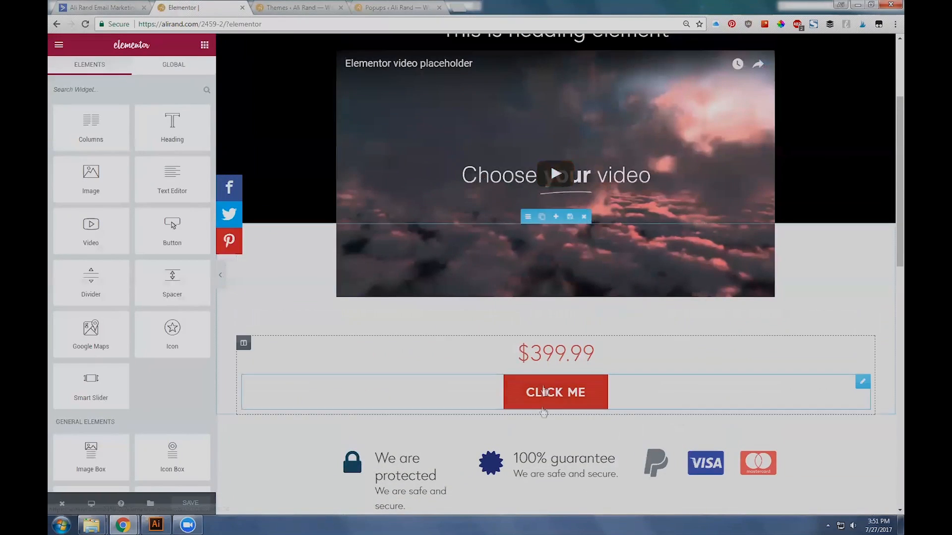
pyautogui.click(533, 395)
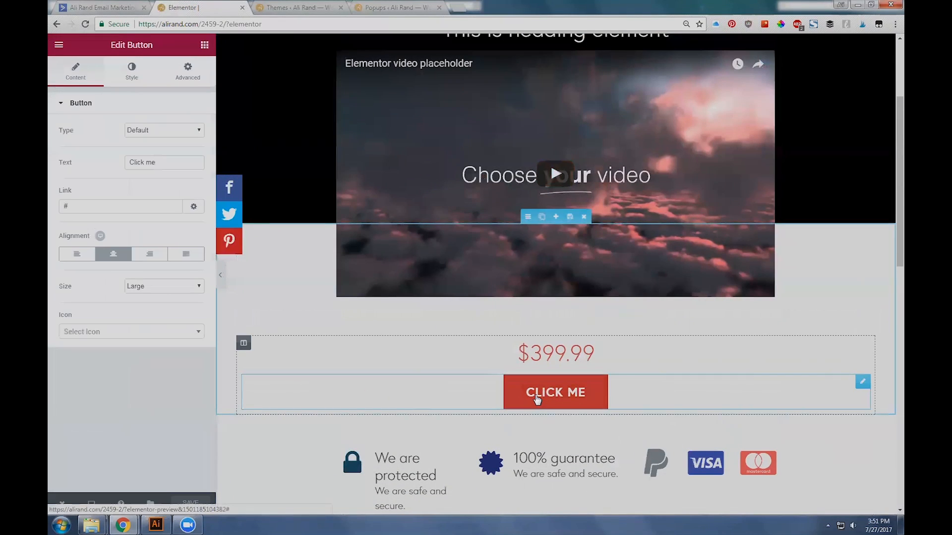
pyautogui.click(185, 72)
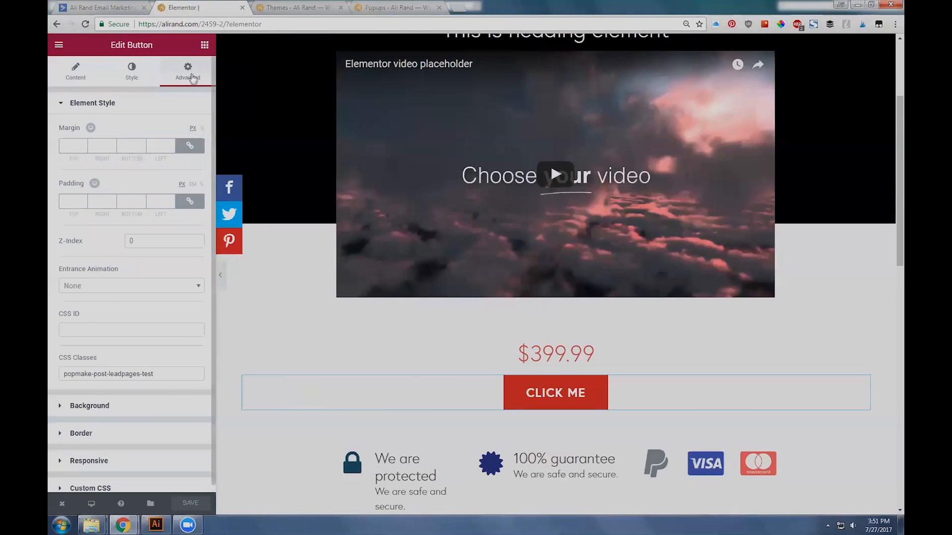
pyautogui.click(88, 329)
pyautogui.tripleClick(93, 372)
pyautogui.hotkey('ctrl', 'v')
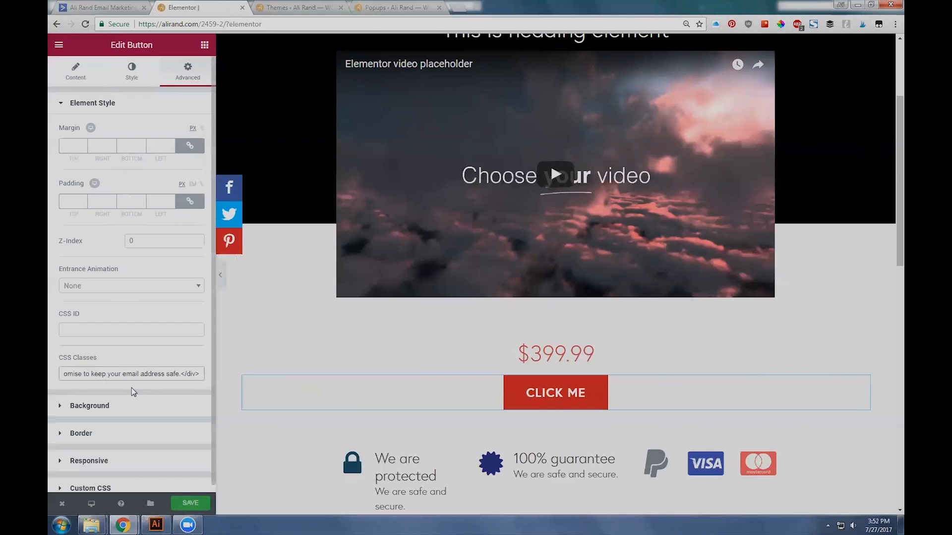
pyautogui.hotkey('ctrl', 'z')
# Step: Copy the class popmake-post-leadpages-test from the popups list and enter it as the Click Me button's CSS class
pyautogui.click(365, 7)
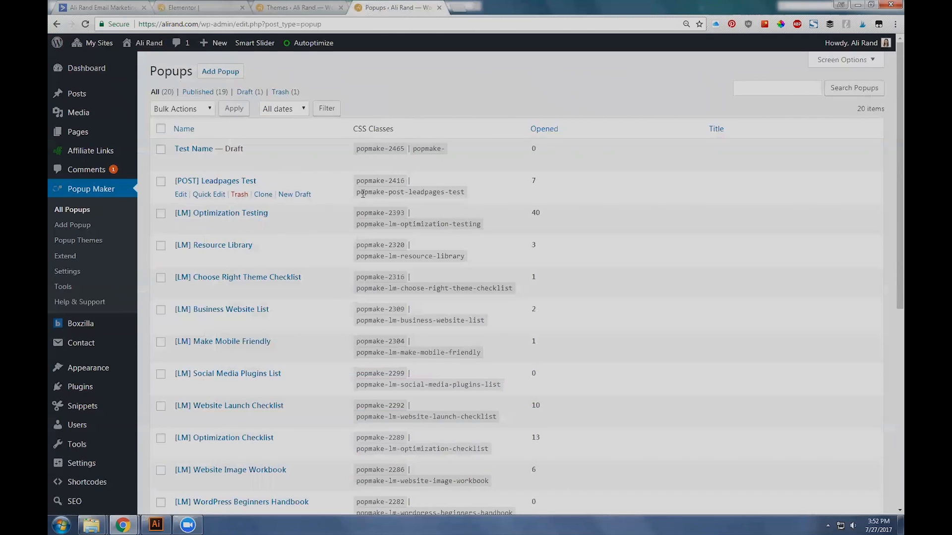
pyautogui.moveTo(357, 193); pyautogui.dragTo(466, 196)
pyautogui.hotkey('ctrl', 'c')
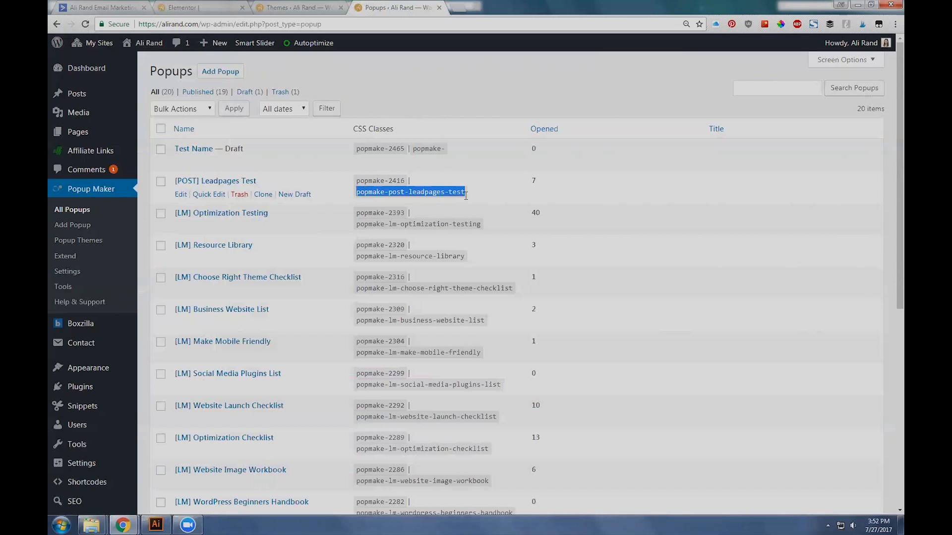
pyautogui.click(219, 7)
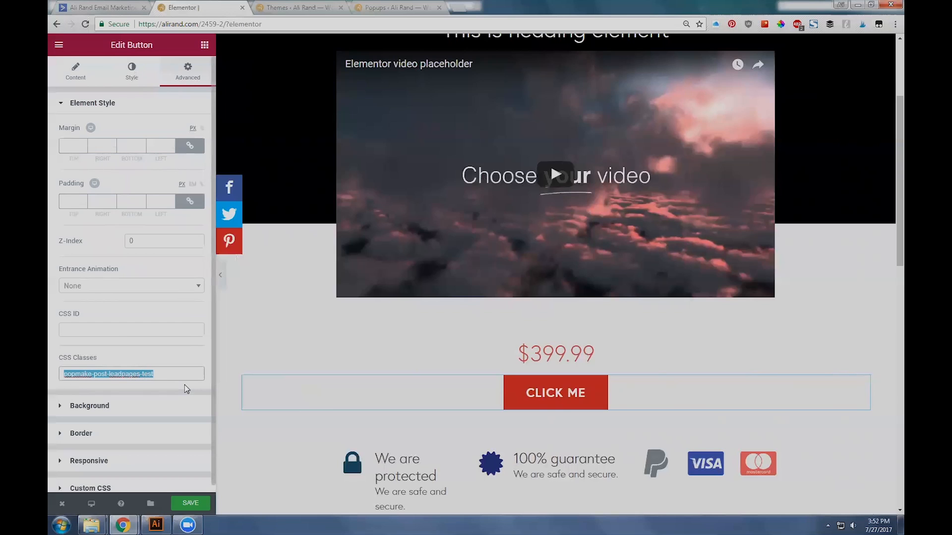
pyautogui.hotkey('ctrl', 'v')
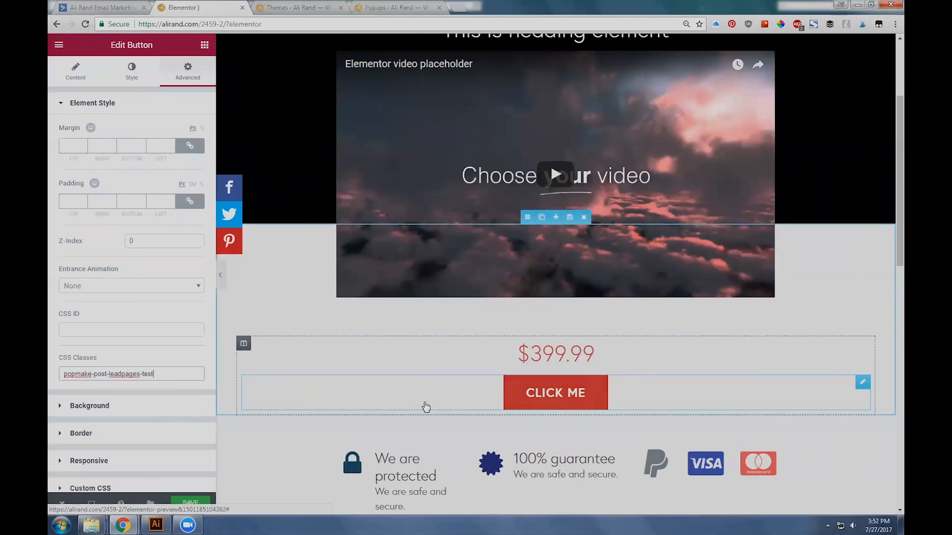
# Step: Append the sentence "If you want to download, click here." to the text block below the testimonials
pyautogui.scroll(-4, 553, 398)
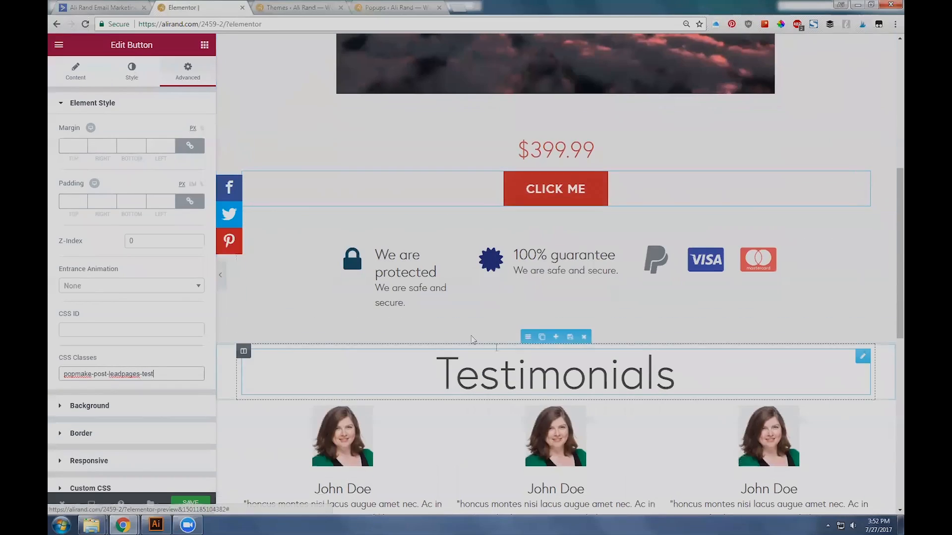
pyautogui.click(502, 374)
pyautogui.scroll(-5, 502, 375)
pyautogui.click(342, 372)
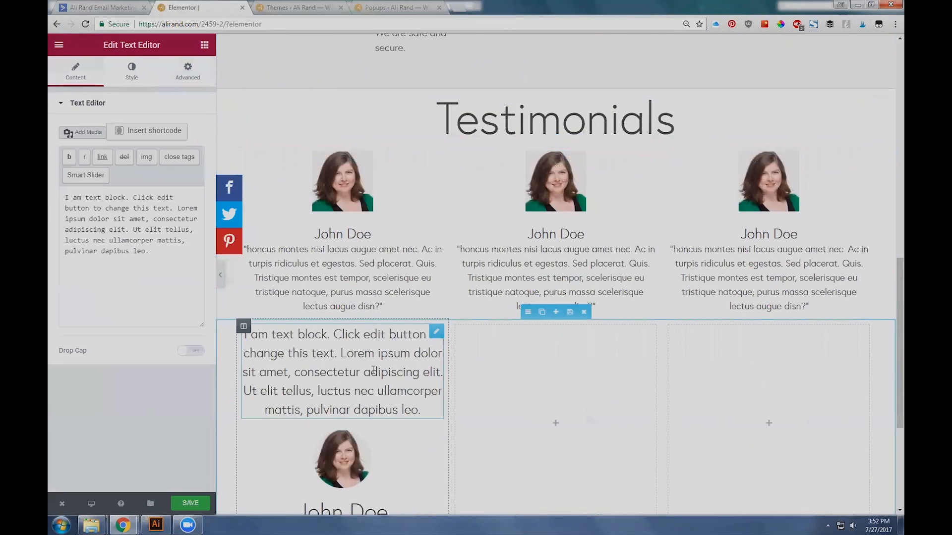
pyautogui.scroll(-4, 342, 372)
pyautogui.click(174, 248)
pyautogui.doubleClick(140, 197)
pyautogui.click(160, 206)
pyautogui.write('If you want to ')
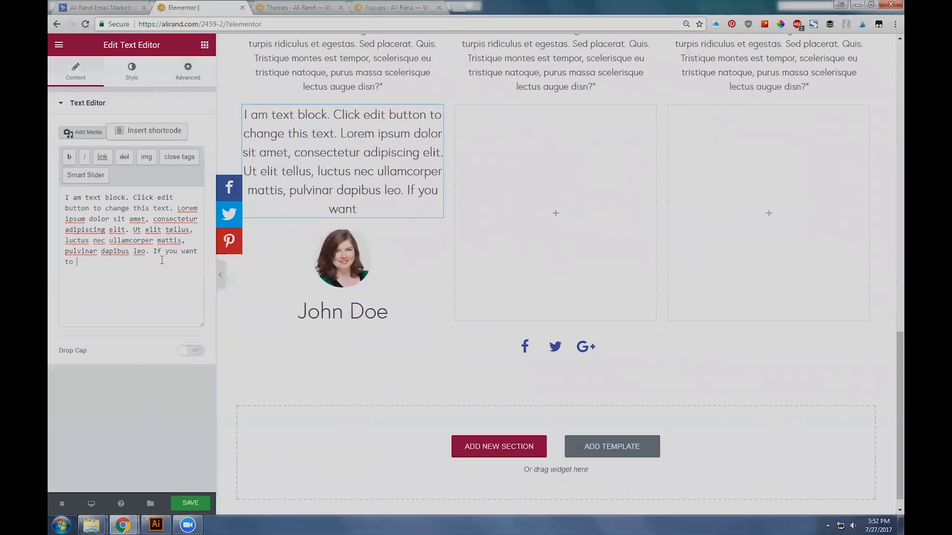
pyautogui.write('download, click here.')
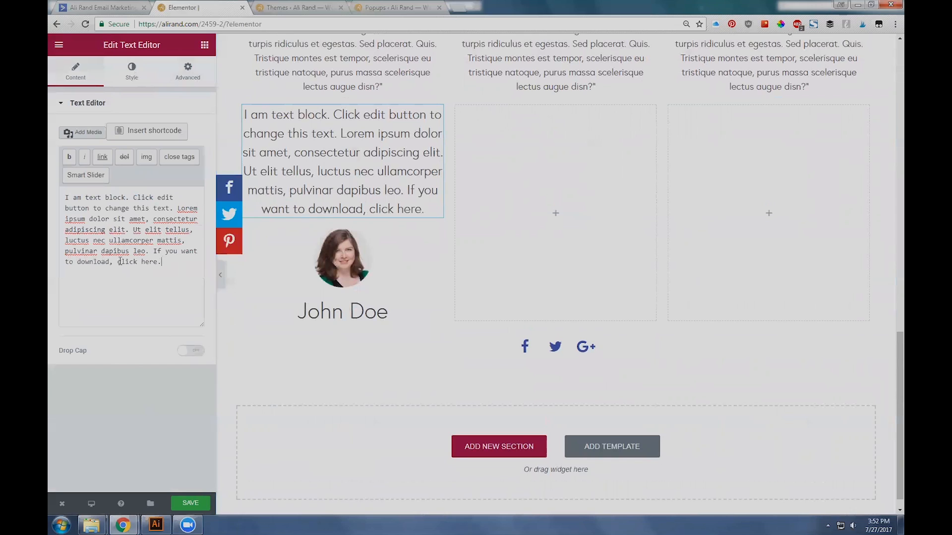
# Step: Insert the start of an anchor tag with href="#" in front of "click here" in the text block
pyautogui.moveTo(120, 262); pyautogui.dragTo(157, 262)
pyautogui.click(125, 262)
pyautogui.write('<')
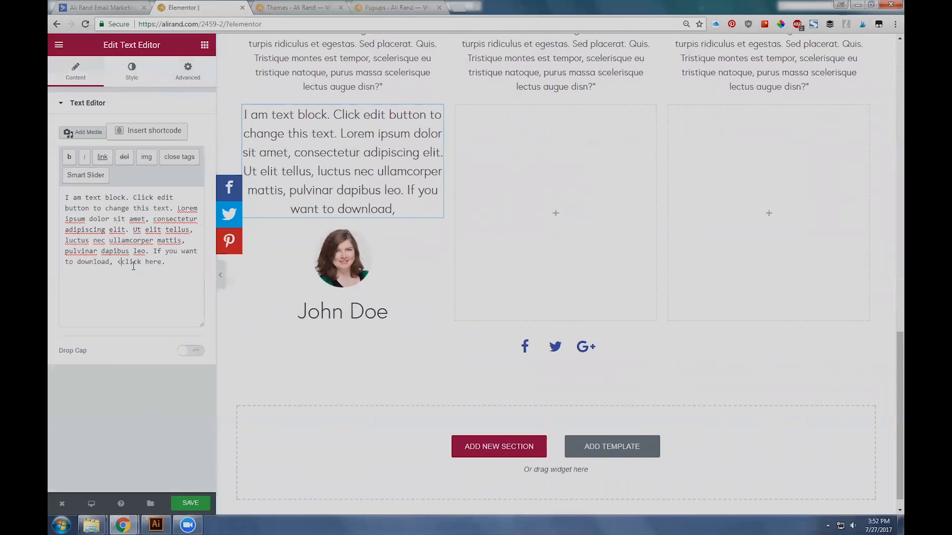
pyautogui.write('a ref=')
pyautogui.press('BackSpace')
pyautogui.press('BackSpace')
pyautogui.press('BackSpace')
pyautogui.press('BackSpace')
pyautogui.write('href="#">')
pyautogui.press('BackSpace')
# Step: Give the anchor the class "popmake-post-leadpages-test", close the link after "click here." and save the page
pyautogui.write('class=popmake-post-leadpages-test')
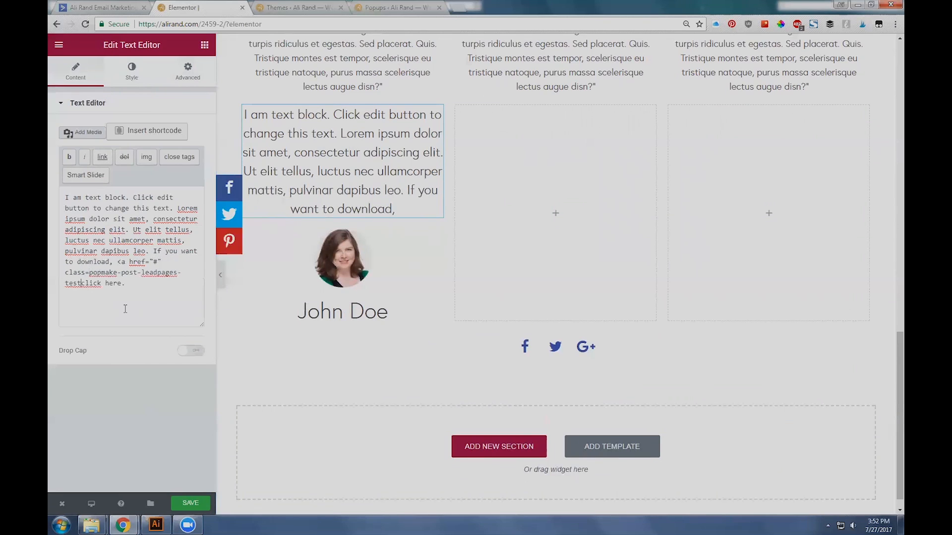
pyautogui.write('"')
pyautogui.click(89, 276)
pyautogui.write('"')
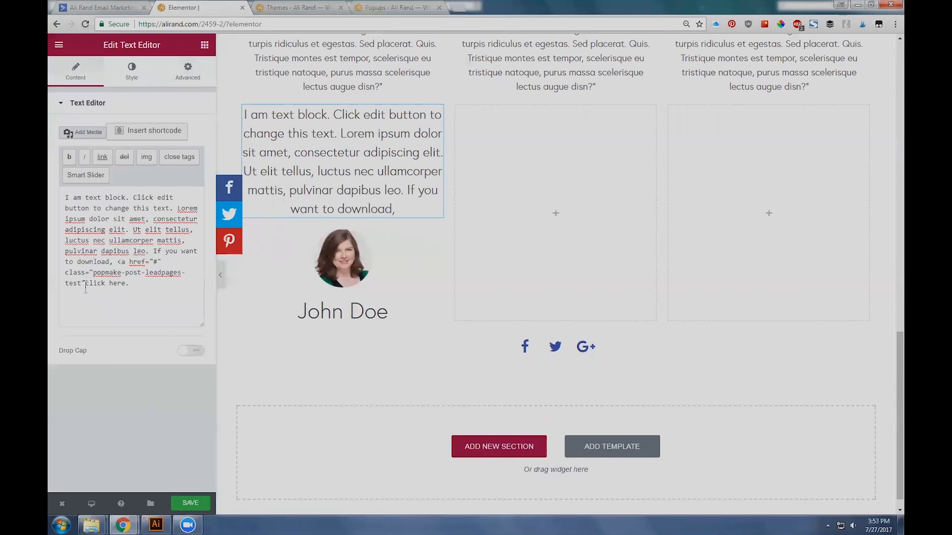
pyautogui.write('>')
pyautogui.write('</a>')
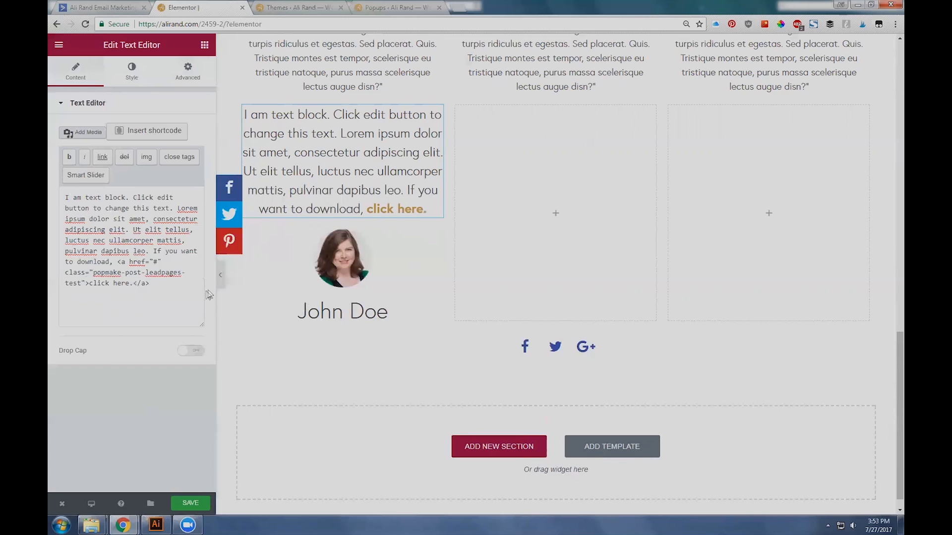
pyautogui.click(191, 504)
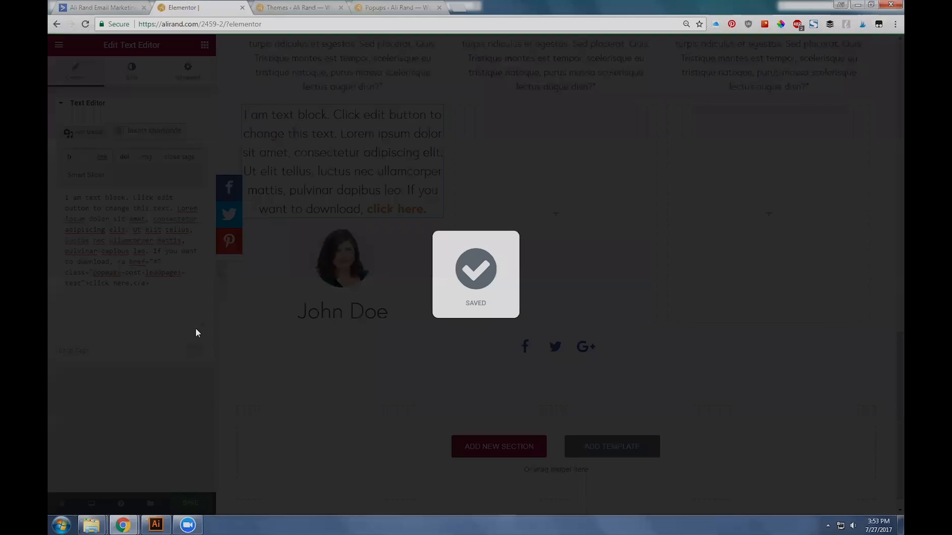
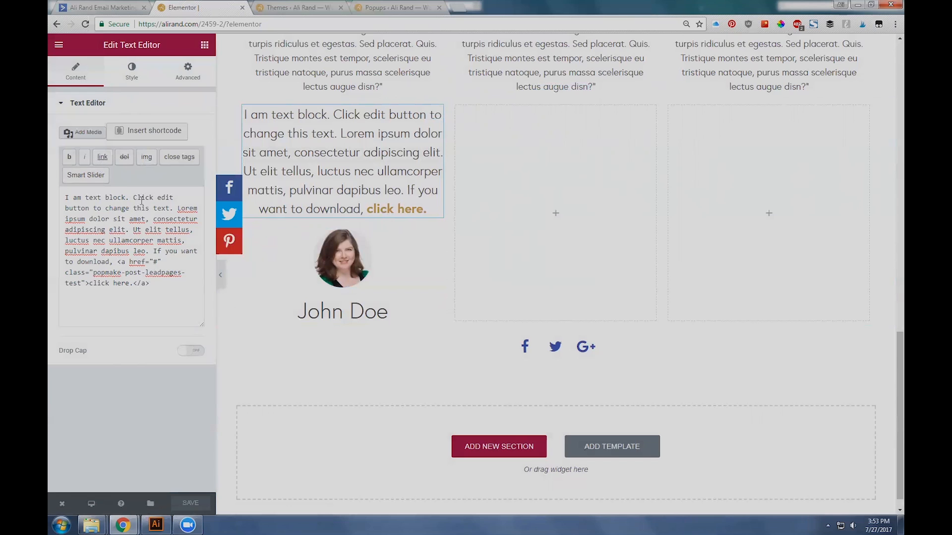
pyautogui.moveTo(133, 197); pyautogui.dragTo(172, 194)
pyautogui.click(154, 196)
pyautogui.moveTo(66, 272); pyautogui.dragTo(85, 283)
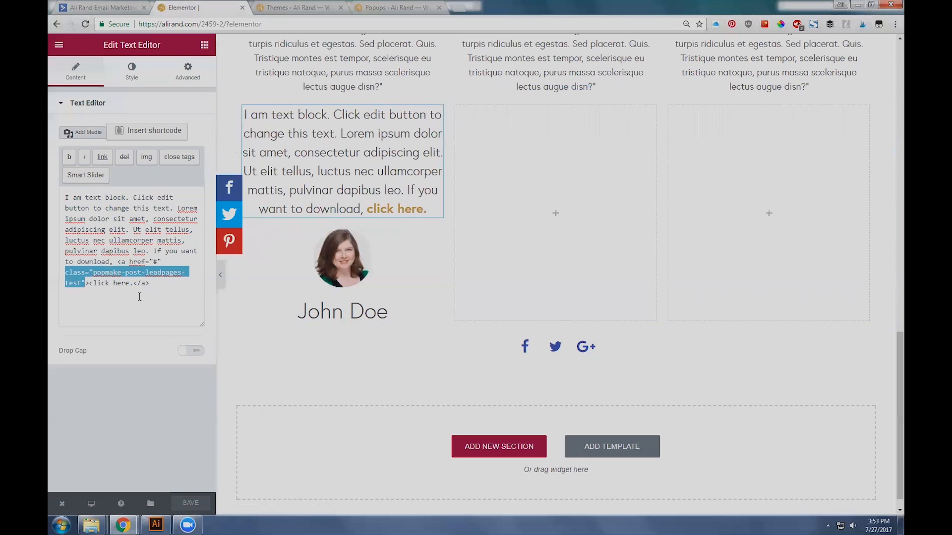
pyautogui.click(117, 283)
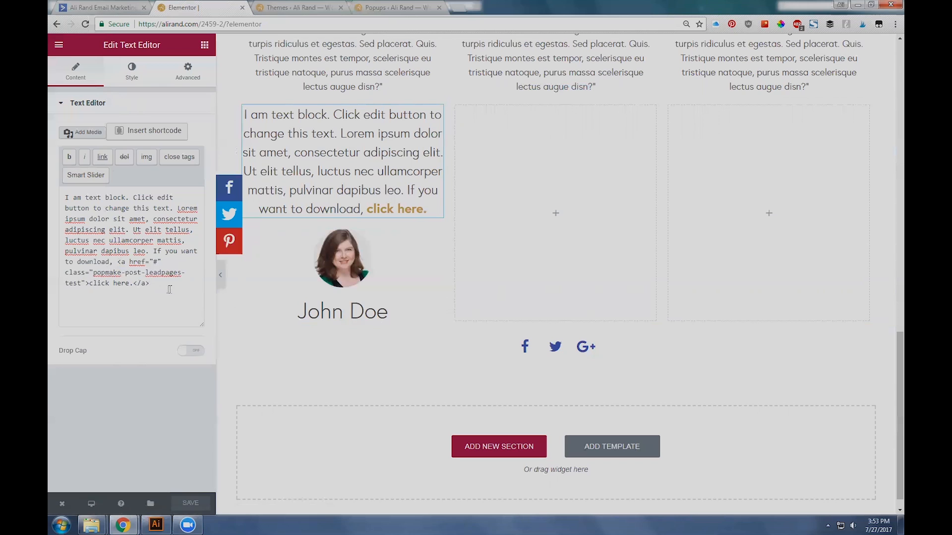
# Step: Link the words "Click edit" in the text block to the URL "#"
pyautogui.moveTo(132, 198); pyautogui.dragTo(174, 197)
pyautogui.click(102, 157)
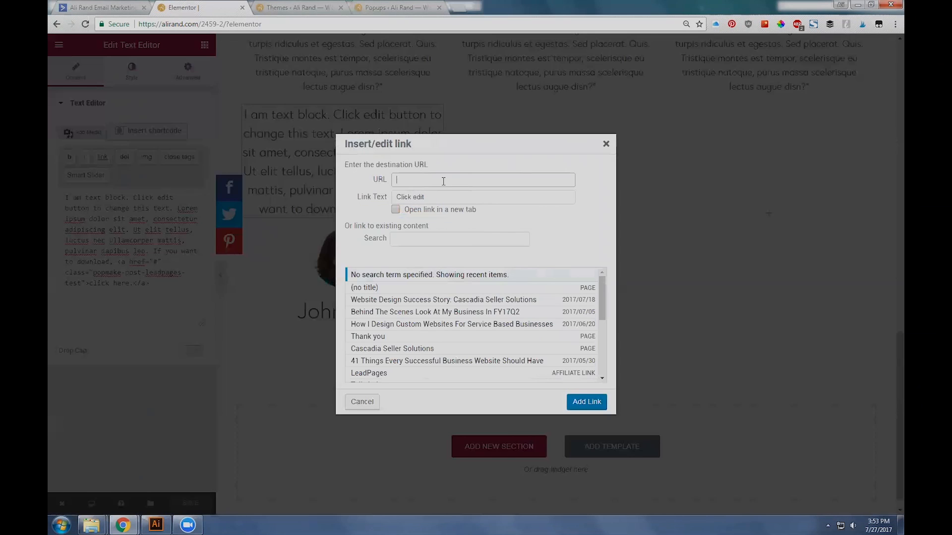
pyautogui.write('google.com')
pyautogui.hotkey('ctrl', 'a')
pyautogui.write('#')
pyautogui.click(586, 401)
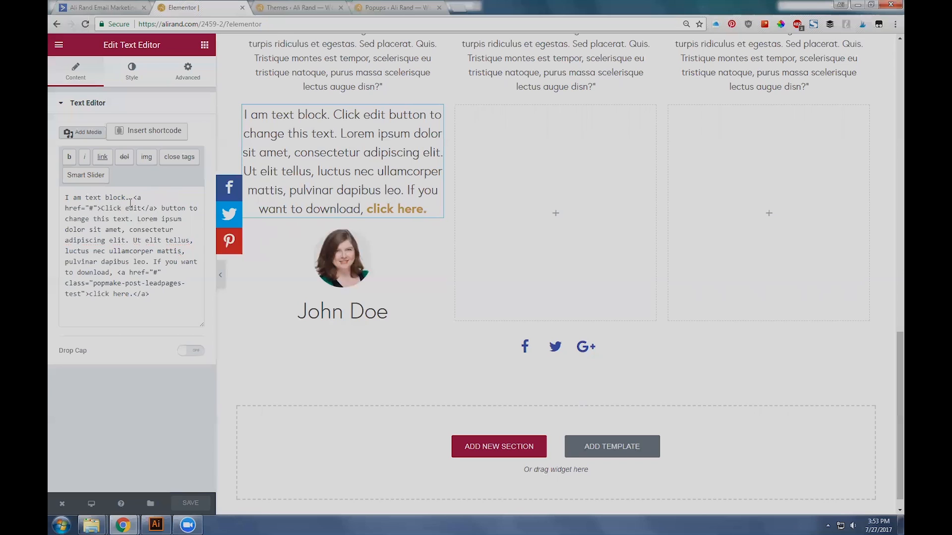
# Step: Add class="popmake-post-leadpages-test" to the "Click edit" anchor tag and save the page
pyautogui.click(101, 209)
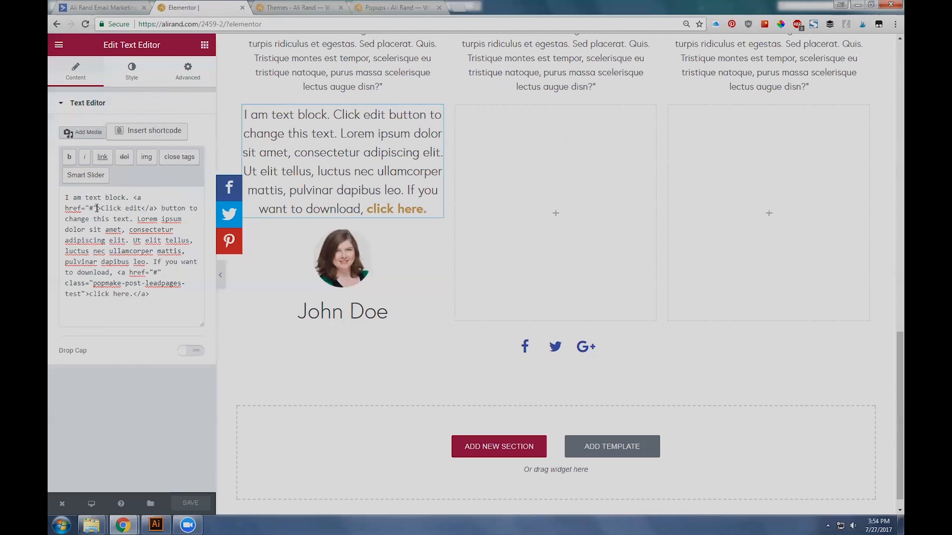
pyautogui.write('>')
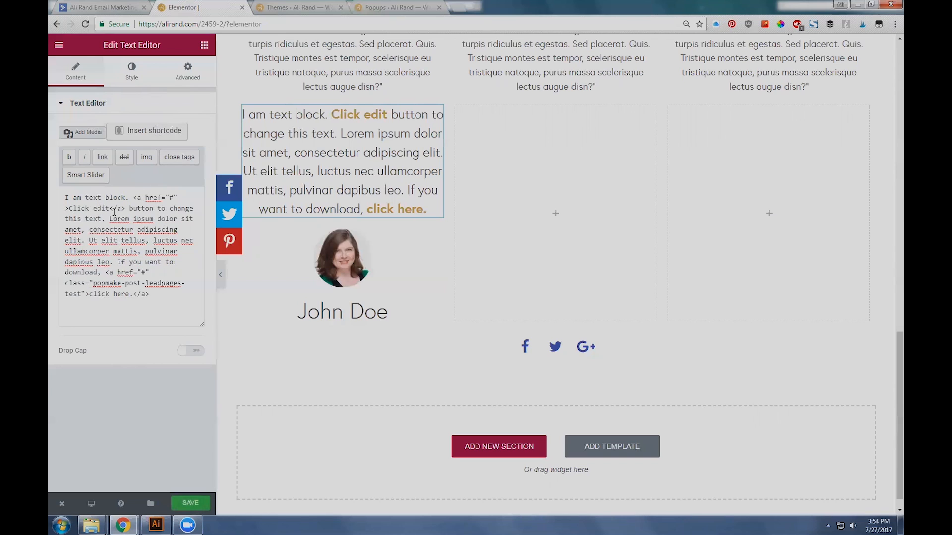
pyautogui.moveTo(133, 200); pyautogui.dragTo(157, 210)
pyautogui.click(113, 209)
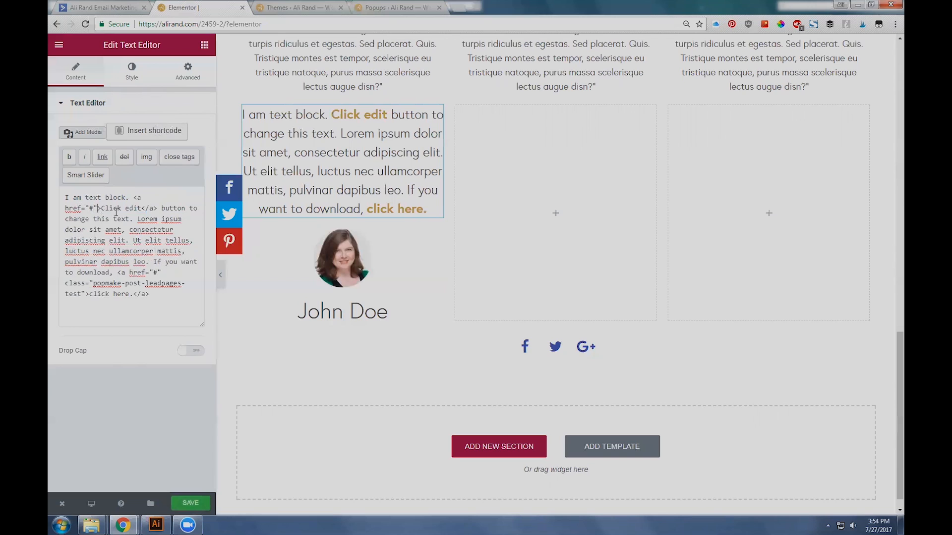
pyautogui.write('class=')
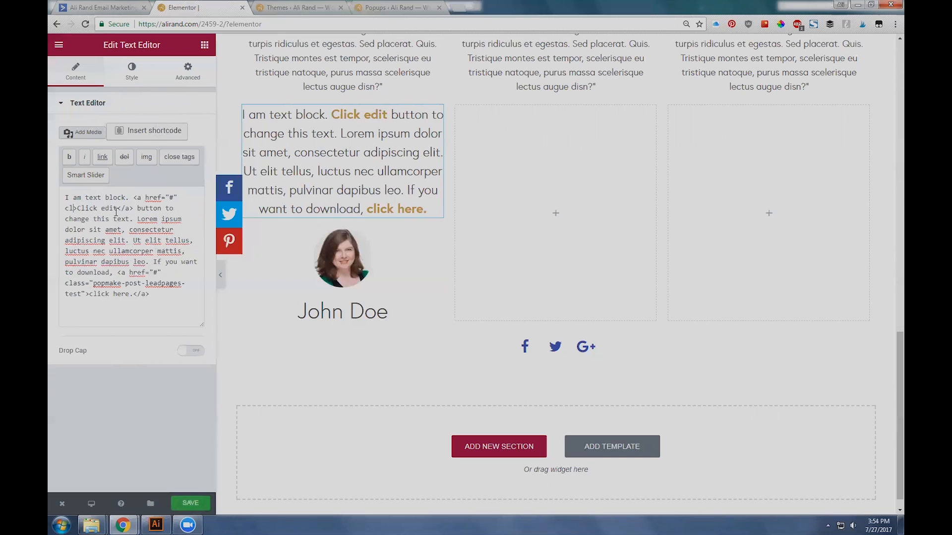
pyautogui.write('">')
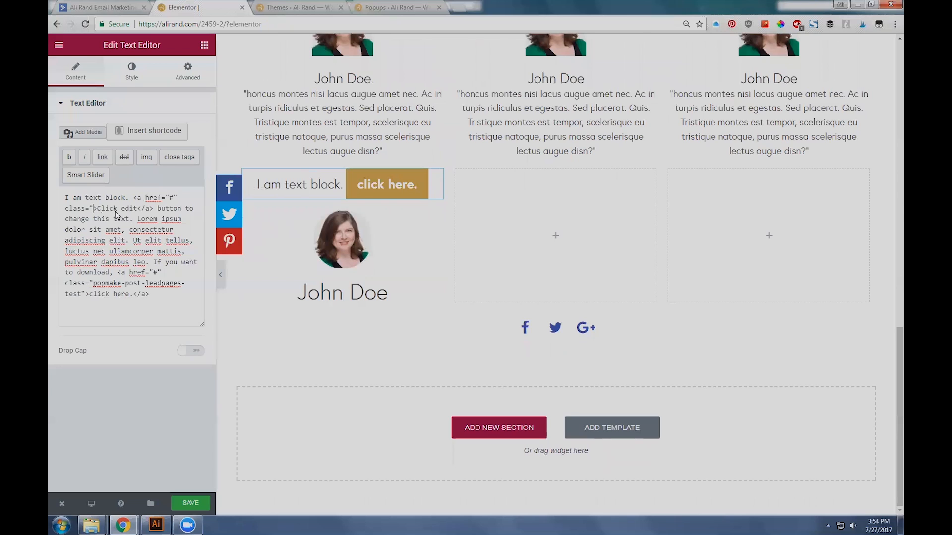
pyautogui.write('popmake-post-leadpages-test')
pyautogui.write('"')
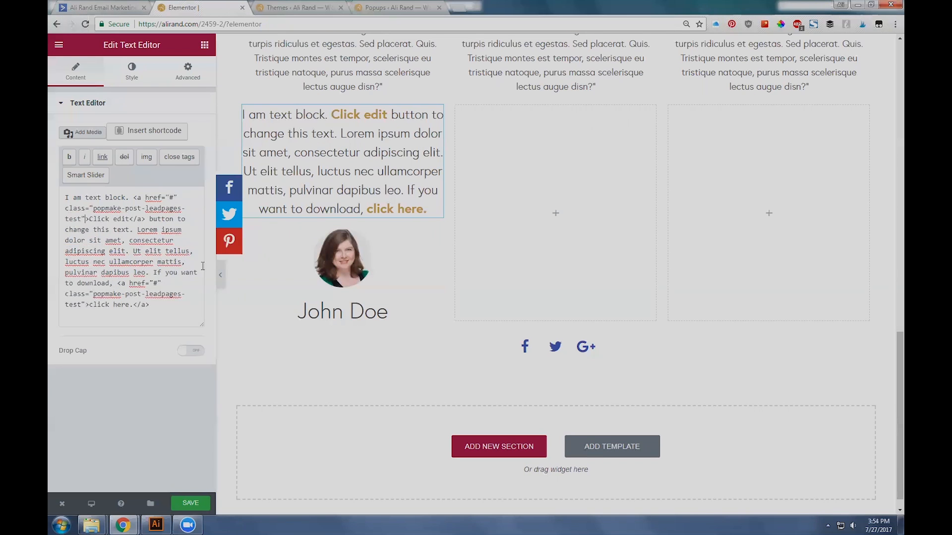
pyautogui.click(191, 503)
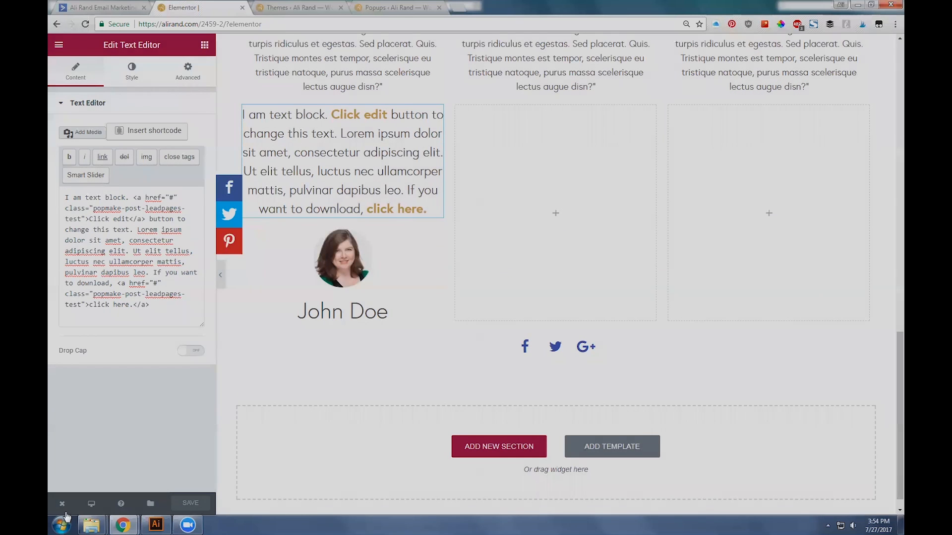
# Step: View the live page and test the "Click edit" link below the testimonials
pyautogui.moveTo(63, 504)
pyautogui.click(81, 453)
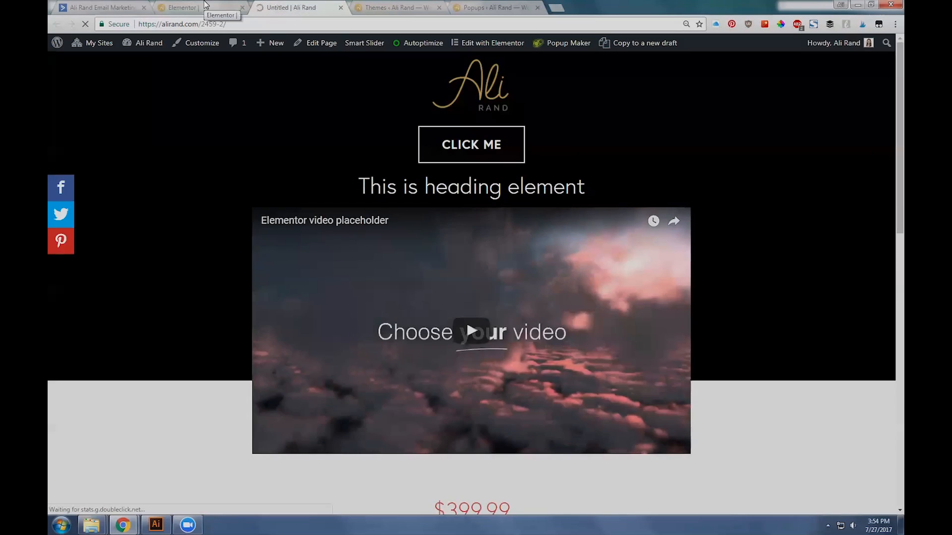
pyautogui.click(206, 5)
pyautogui.doubleClick(171, 197)
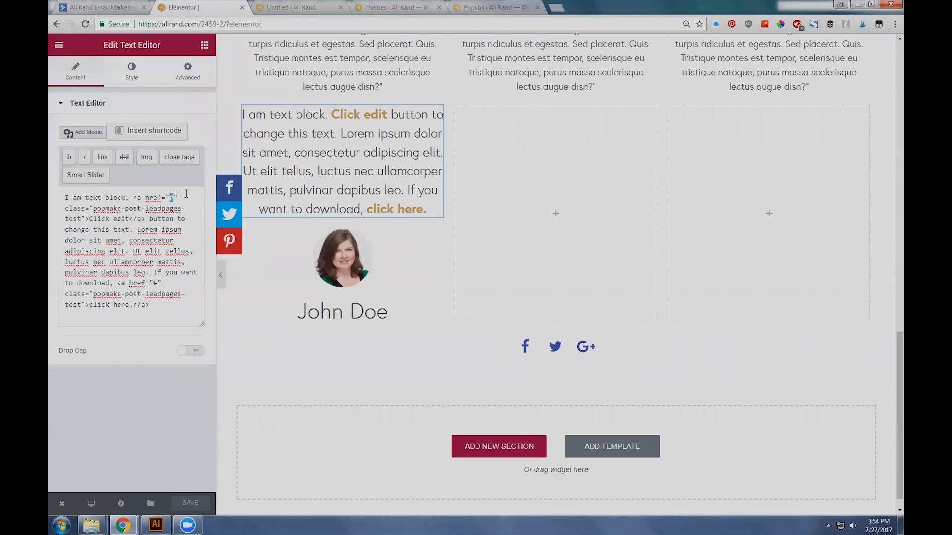
pyautogui.moveTo(94, 208); pyautogui.dragTo(169, 208)
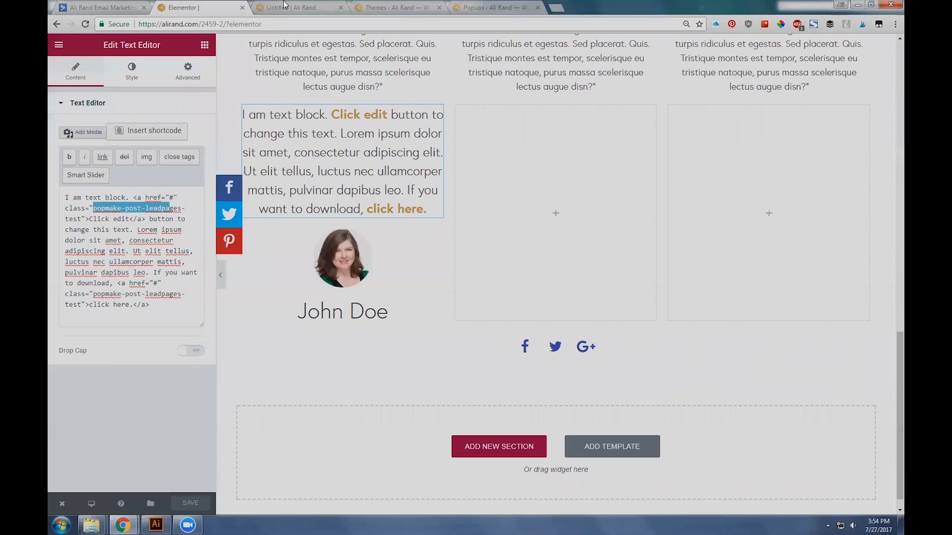
pyautogui.click(284, 6)
pyautogui.scroll(-7, 433, 239)
pyautogui.scroll(-8, 326, 278)
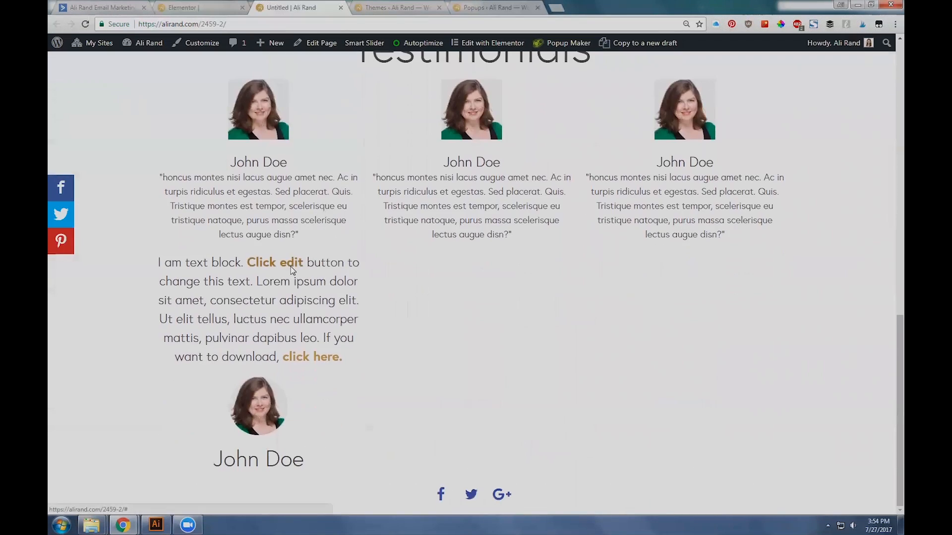
pyautogui.click(291, 267)
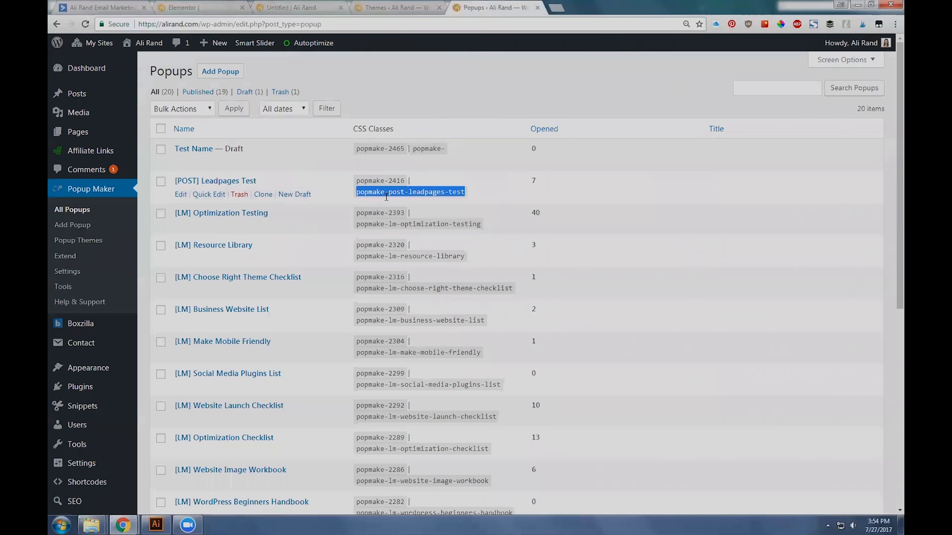
# Step: Open the [POST] Leadpages Test popup for editing in a new tab from the popups list
pyautogui.rightClick(182, 196)
pyautogui.press('Escape')
pyautogui.rightClick(182, 196)
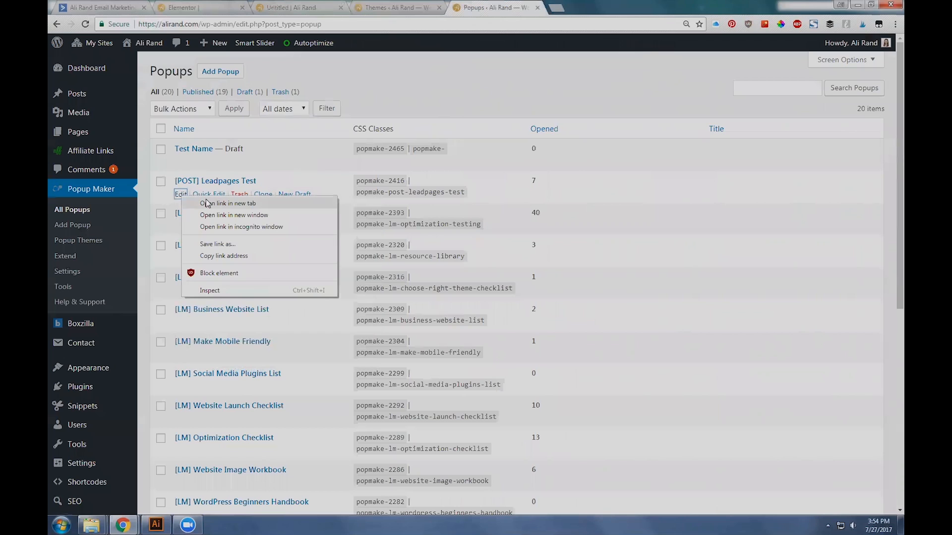
pyautogui.click(208, 202)
pyautogui.click(587, 6)
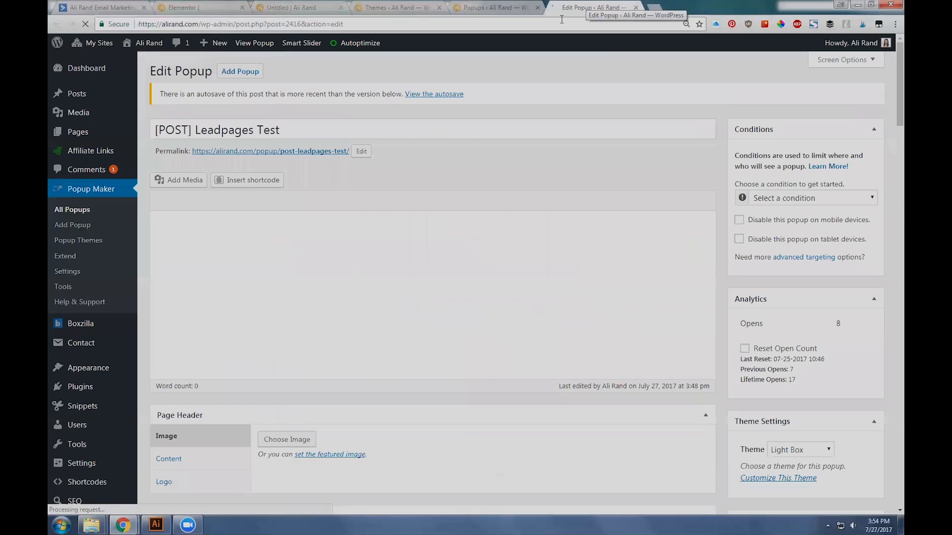
# Step: Restore the autosaved version of the [POST] Leadpages Test popup and update it
pyautogui.click(419, 93)
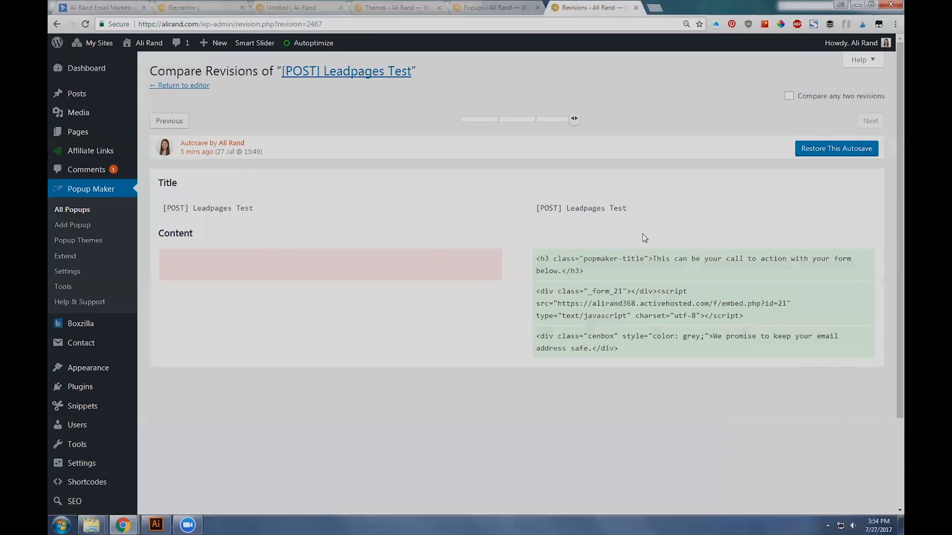
pyautogui.click(864, 150)
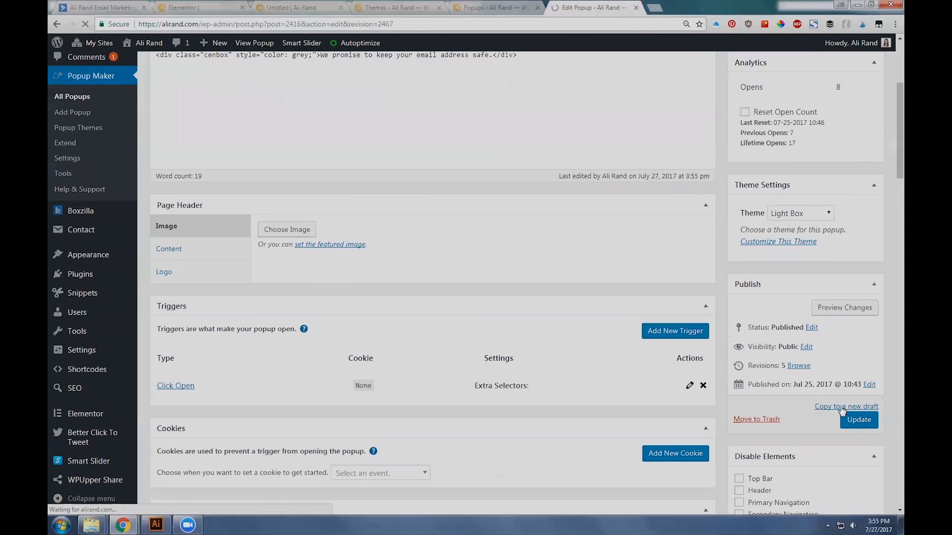
pyautogui.click(849, 419)
pyautogui.click(301, 6)
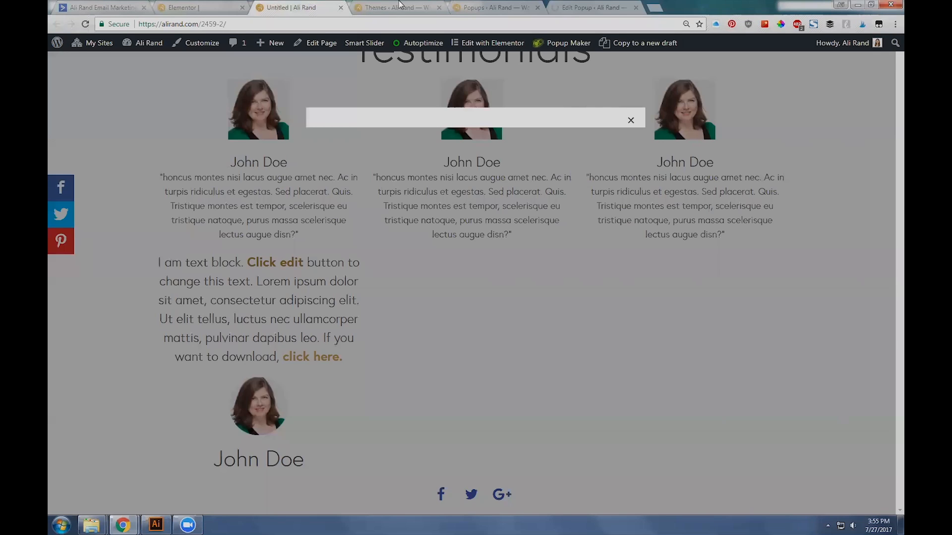
pyautogui.click(590, 7)
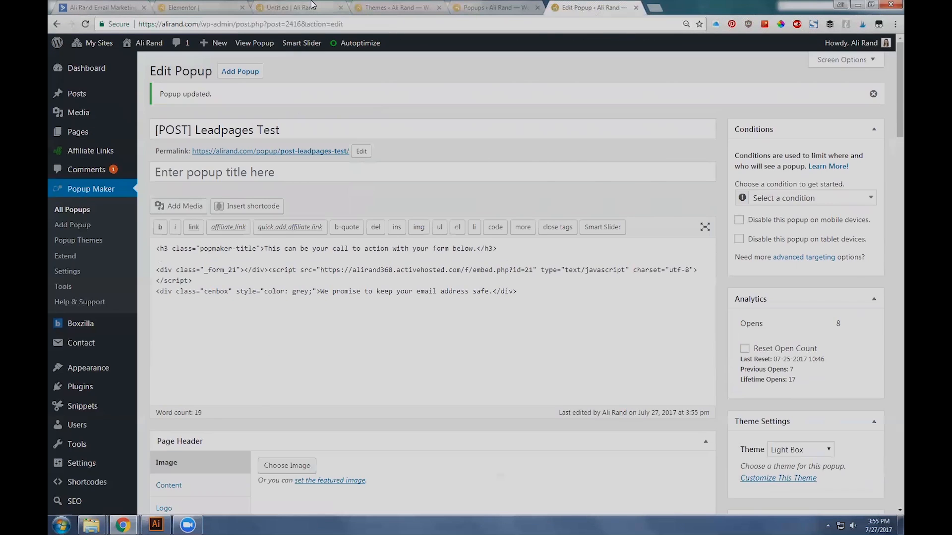
# Step: Reload the live page, test the popup through the "Click edit" link and close it
pyautogui.click(312, 6)
pyautogui.press('F5')
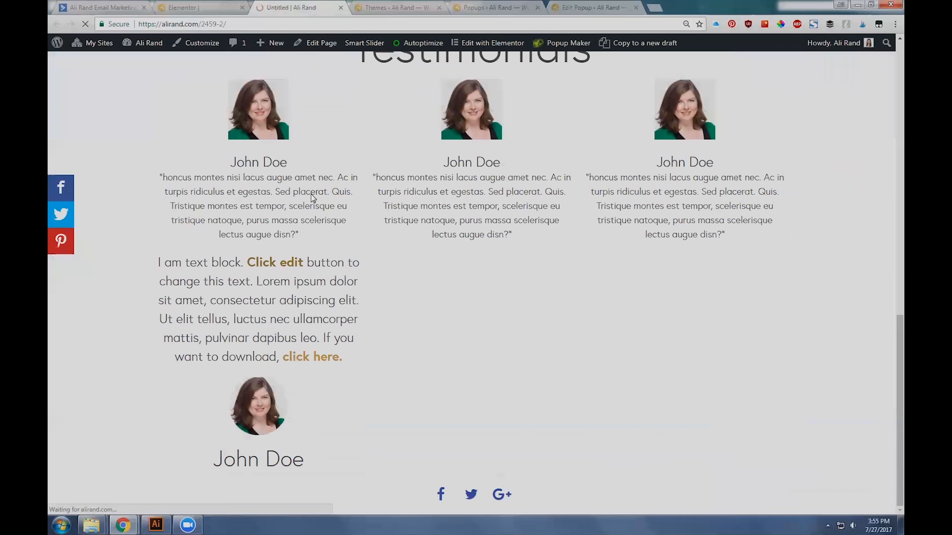
pyautogui.click(286, 267)
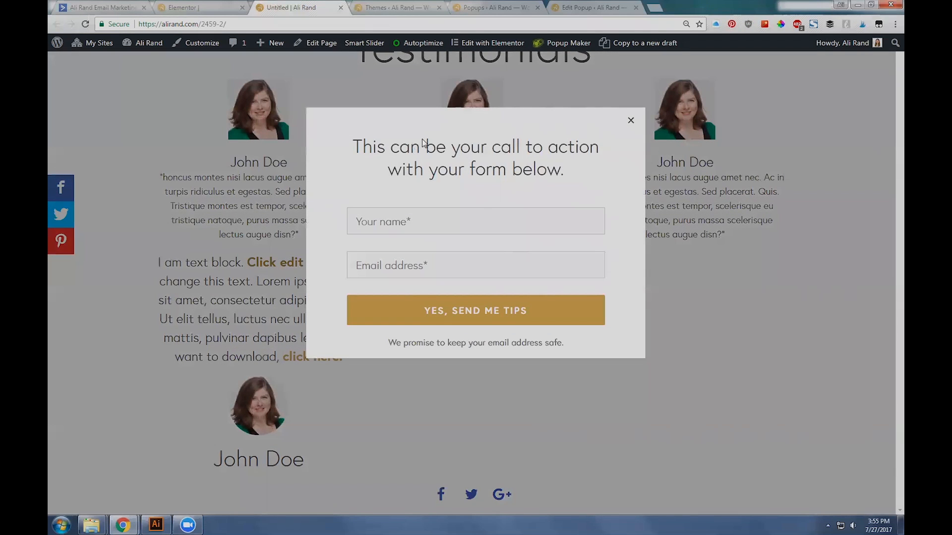
pyautogui.click(631, 121)
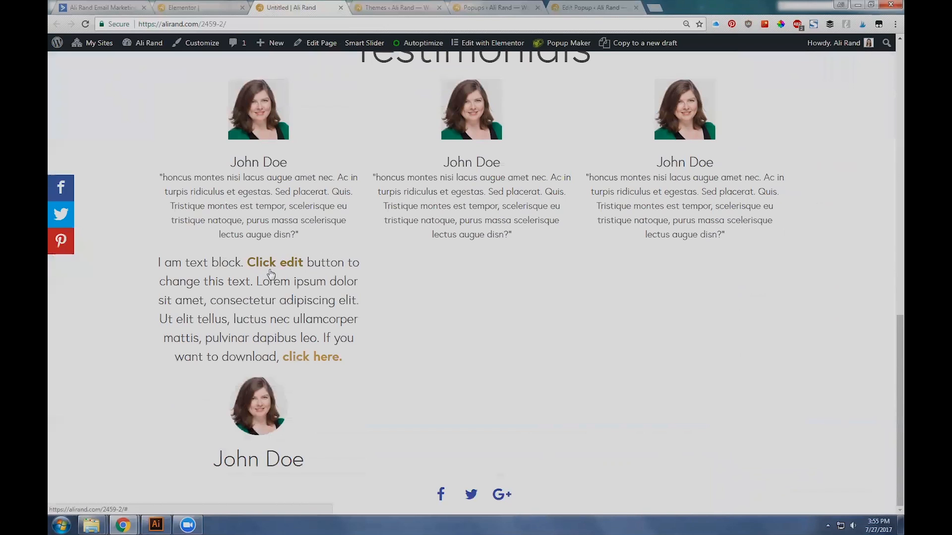
# Step: Test the popup through the Click Me button under the price and close it
pyautogui.scroll(3, 288, 273)
pyautogui.scroll(5, 288, 273)
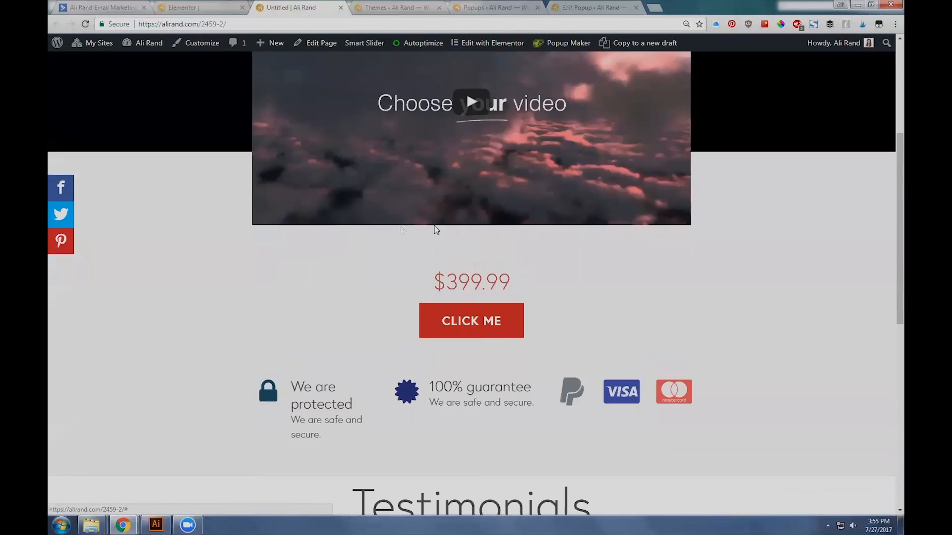
pyautogui.click(477, 329)
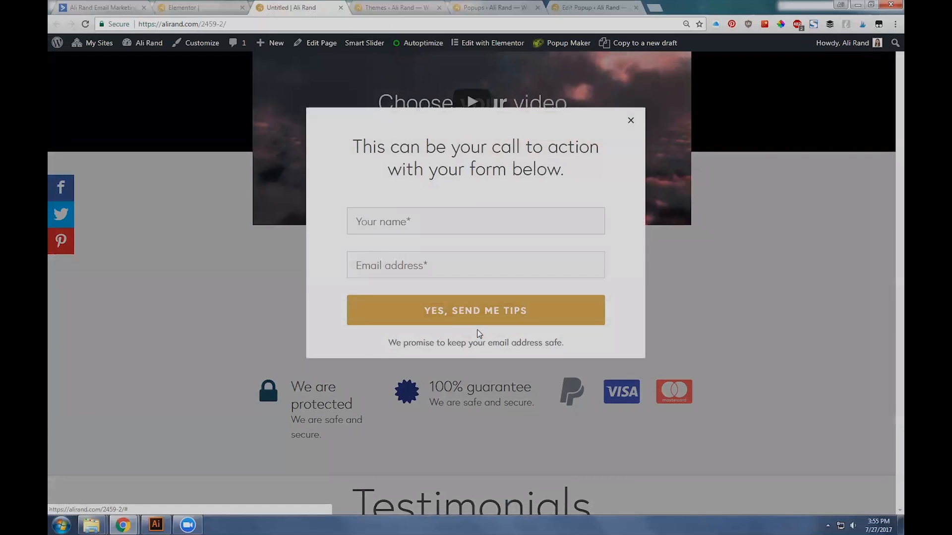
pyautogui.click(628, 125)
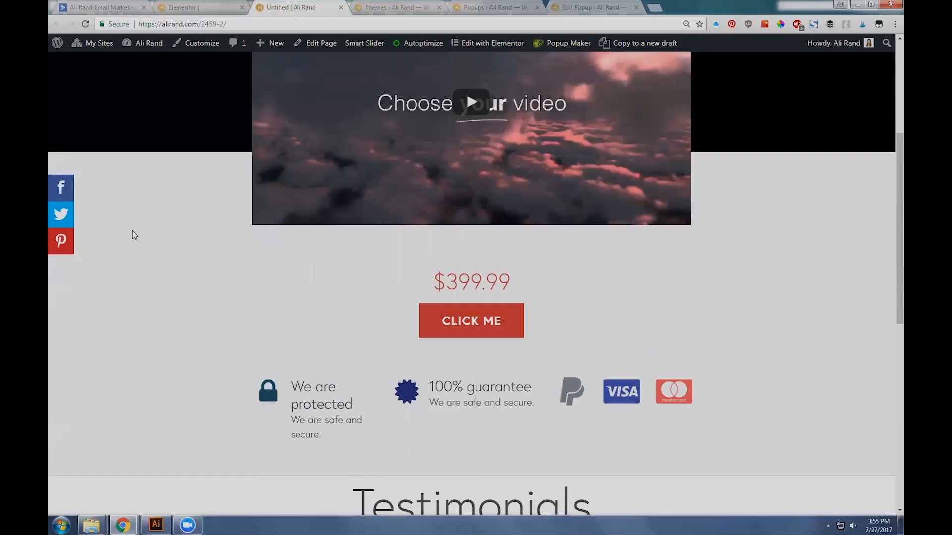
# Step: Return to the Elementor editor and add the class red-button before popmake-post-leadpages-test in the "Click edit" anchor
pyautogui.scroll(-5, 132, 230)
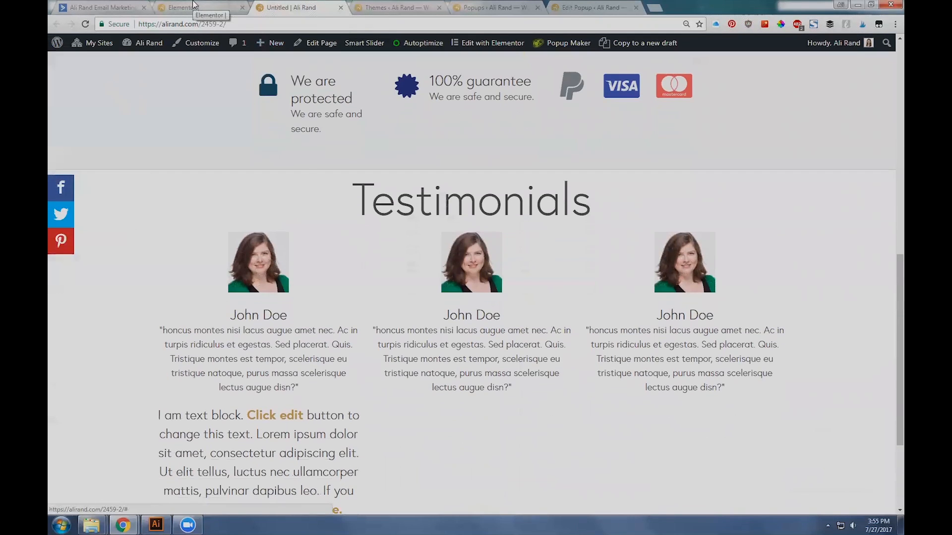
pyautogui.click(194, 6)
pyautogui.scroll(1, 315, 313)
pyautogui.scroll(4, 315, 314)
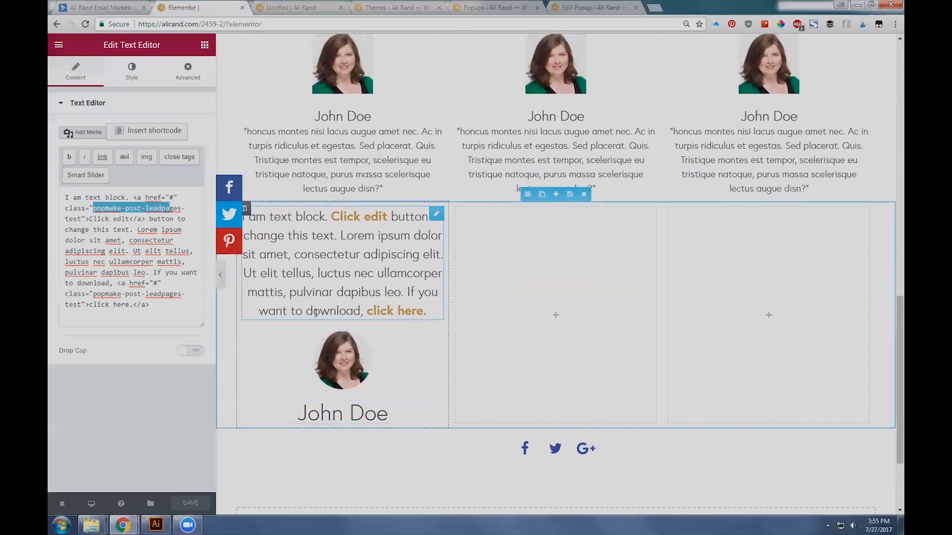
pyautogui.scroll(4, 303, 331)
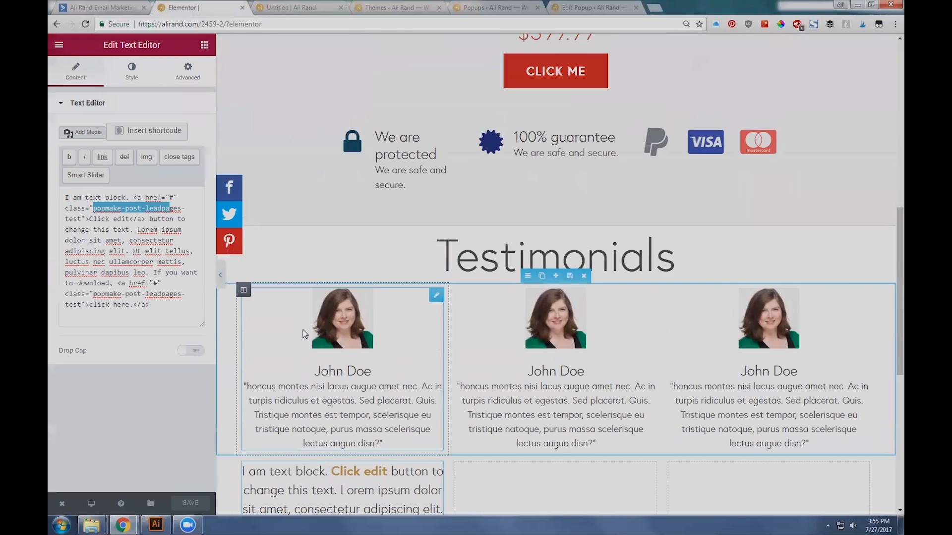
pyautogui.scroll(1, 421, 296)
pyautogui.scroll(-7, 421, 297)
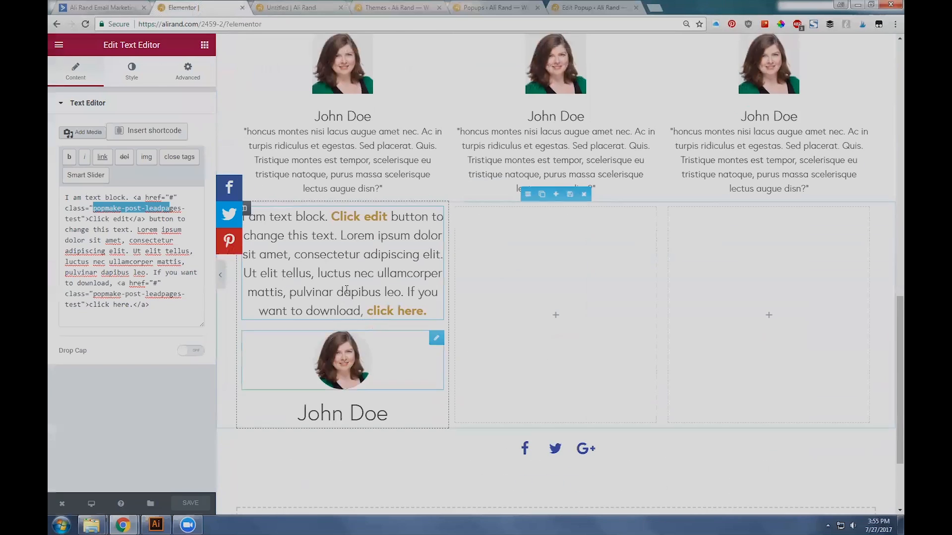
pyautogui.click(142, 208)
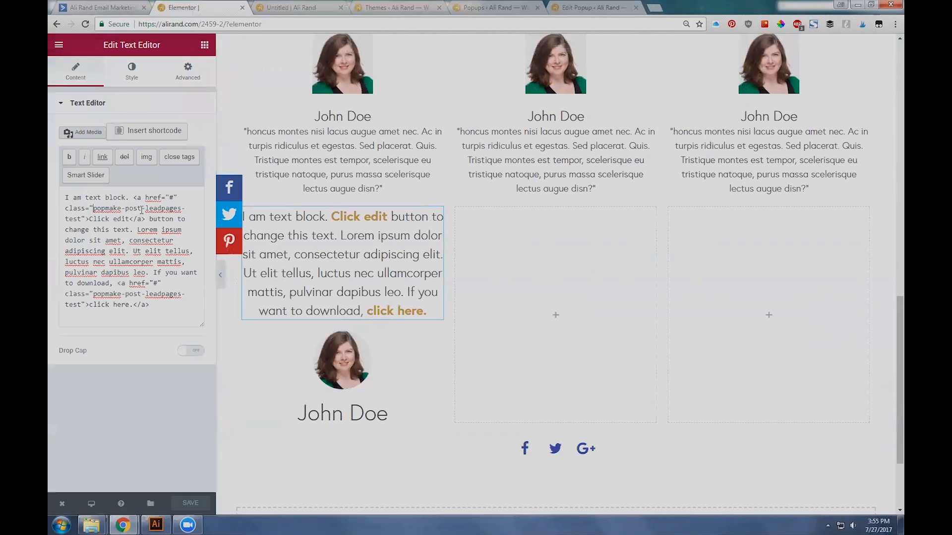
pyautogui.write('red-button')
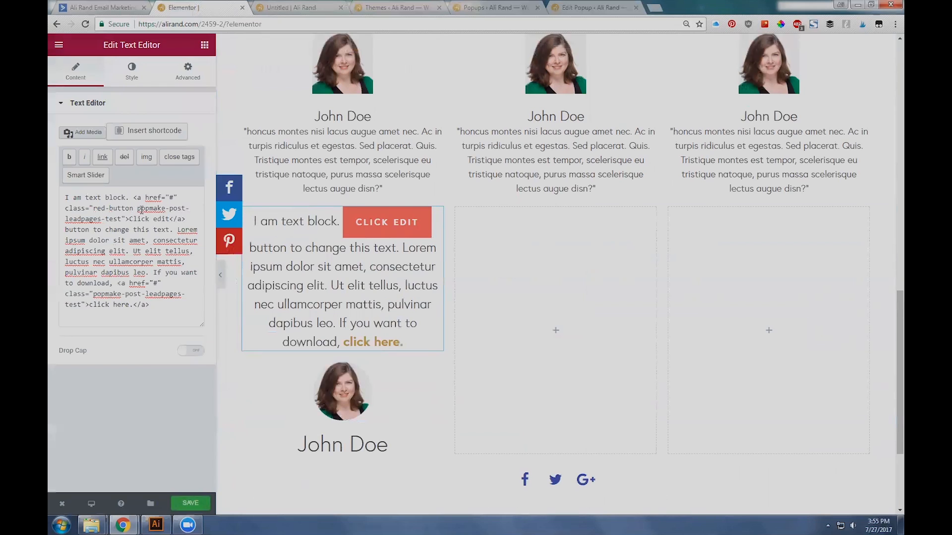
pyautogui.doubleClick(98, 204)
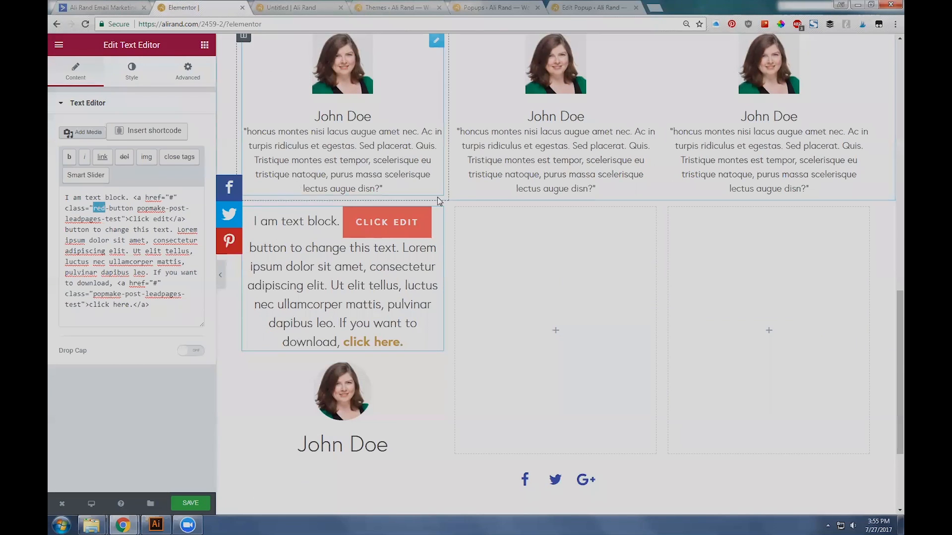
# Step: Try the blue-button class, followed by yellow-button, in place of red-button on the "Click edit" anchor
pyautogui.write('blue')
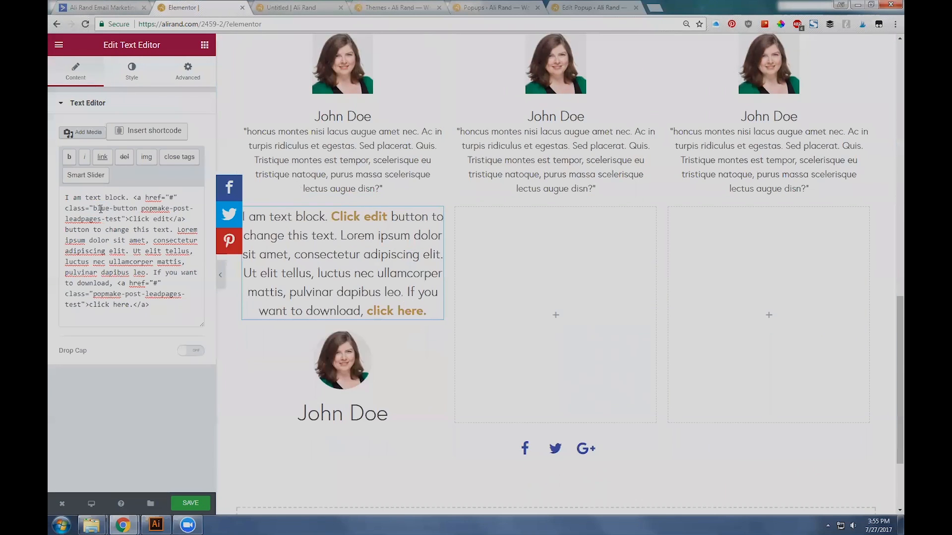
pyautogui.doubleClick(100, 209)
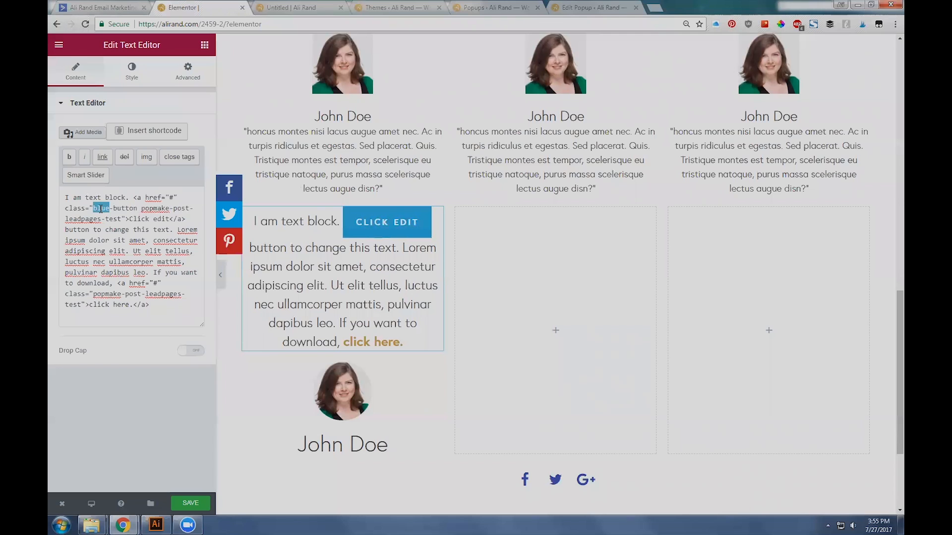
pyautogui.write('yellow')
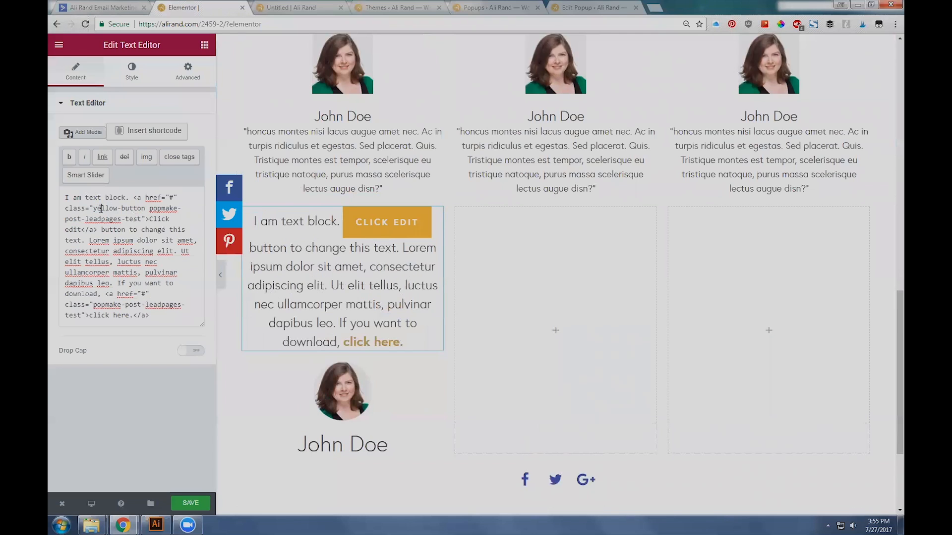
# Step: Remove the yellow-button class from the "Click edit" anchor, keeping only popmake-post-leadpages-test, and save the page
pyautogui.doubleClick(100, 208)
pyautogui.moveTo(145, 209); pyautogui.dragTo(96, 209)
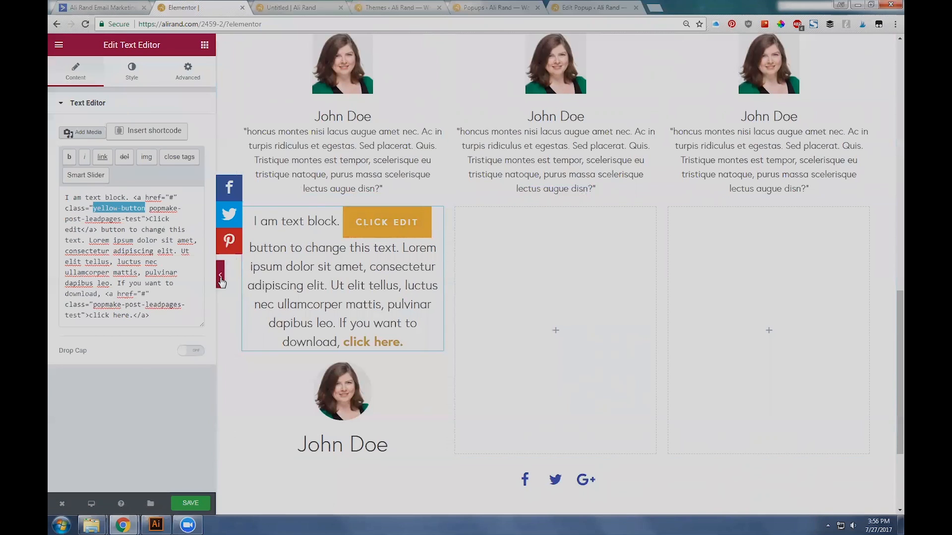
pyautogui.moveTo(141, 209); pyautogui.dragTo(162, 216)
pyautogui.doubleClick(102, 206)
pyautogui.doubleClick(96, 208)
pyautogui.press('BackSpace')
pyautogui.click(189, 502)
# Step: Collapse the Elementor editing panel and open the [POST] Leadpages Test popup for editing from the Popups list
pyautogui.scroll(9, 376, 372)
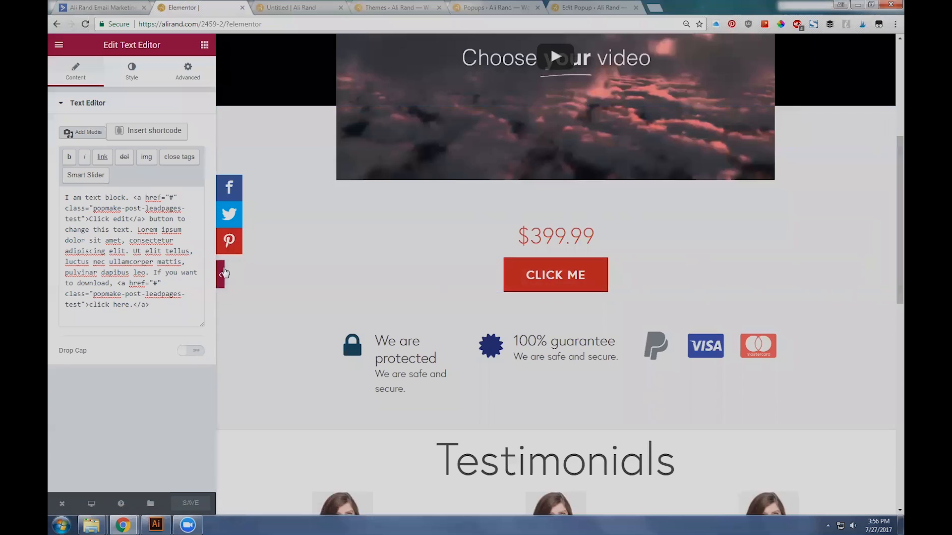
pyautogui.click(221, 273)
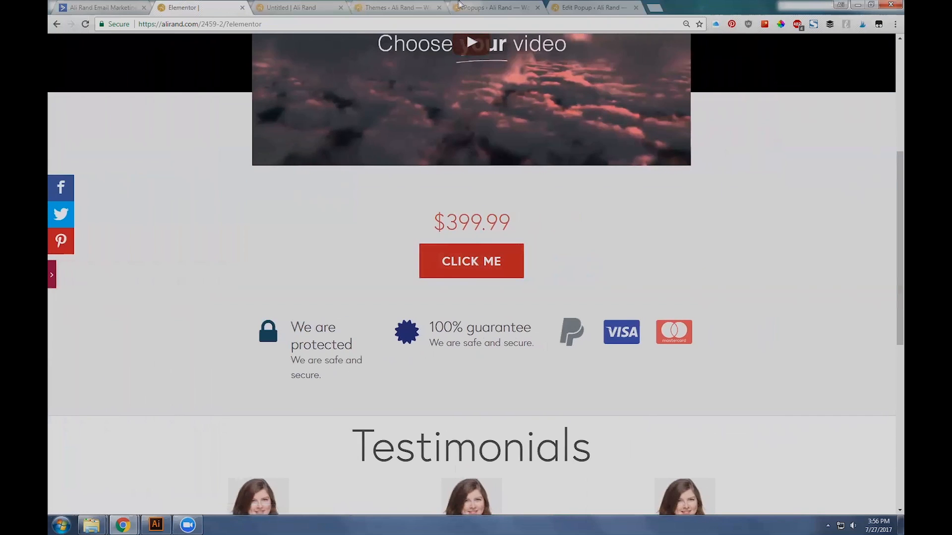
pyautogui.click(491, 8)
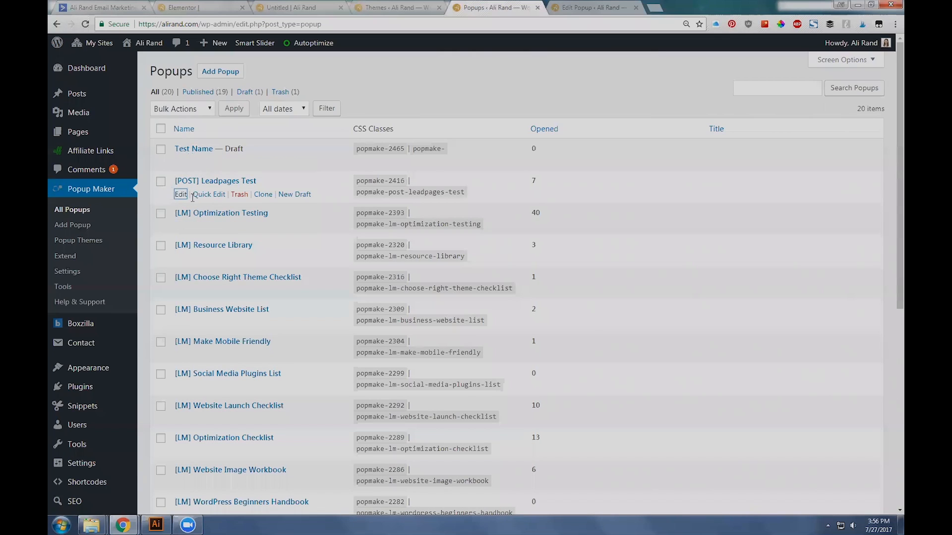
pyautogui.click(180, 193)
# Step: Switch to the live page and open the popup through the Click Me button under the price
pyautogui.click(184, 8)
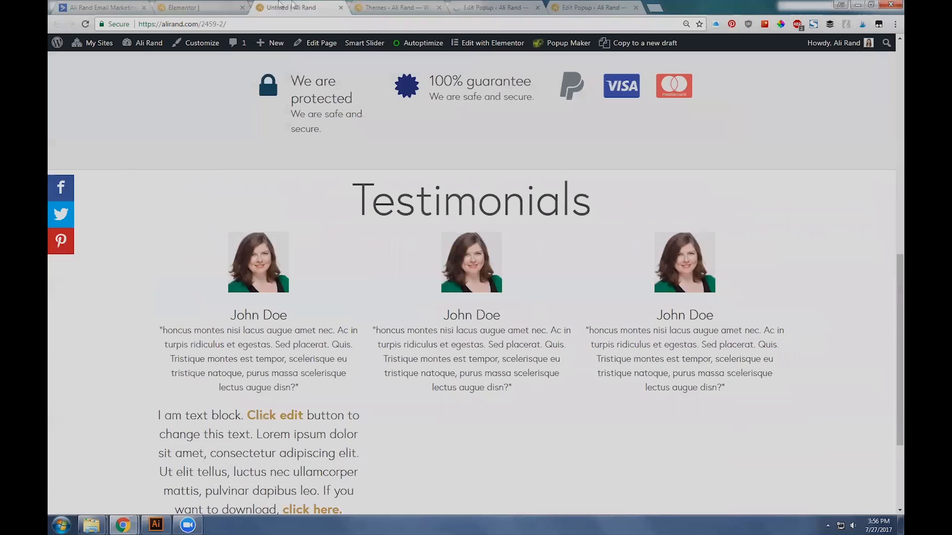
pyautogui.scroll(5, 473, 281)
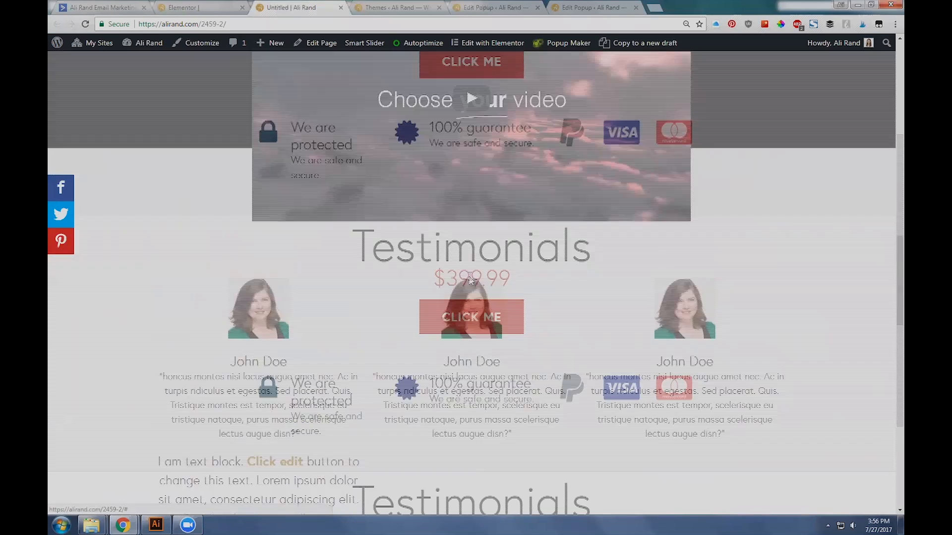
pyautogui.click(492, 325)
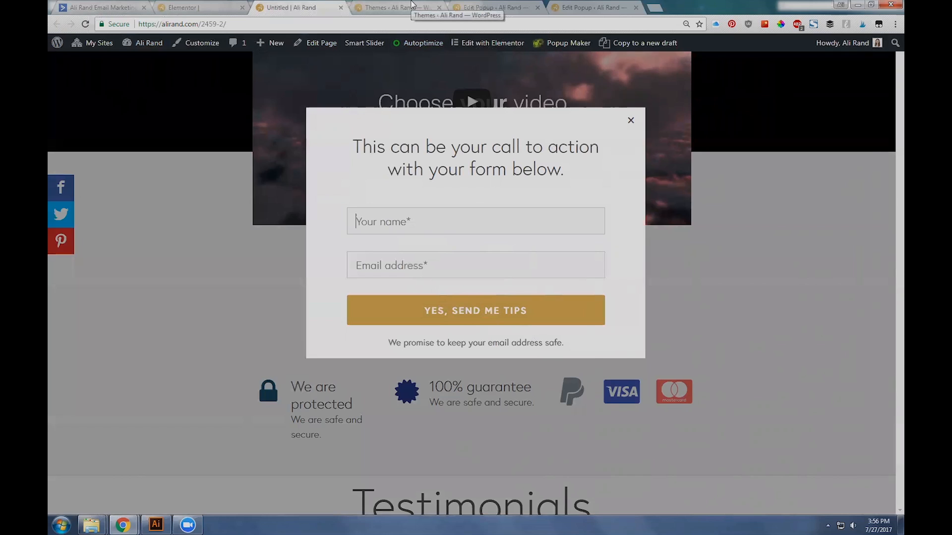
# Step: Return to the [POST] Leadpages Test popup's edit page, reset its open count and update the popup
pyautogui.click(412, 6)
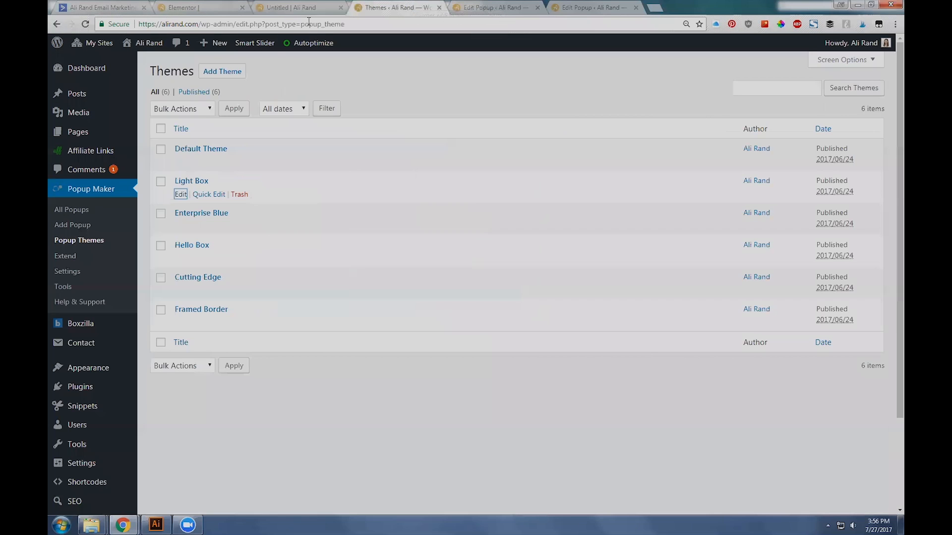
pyautogui.click(510, 6)
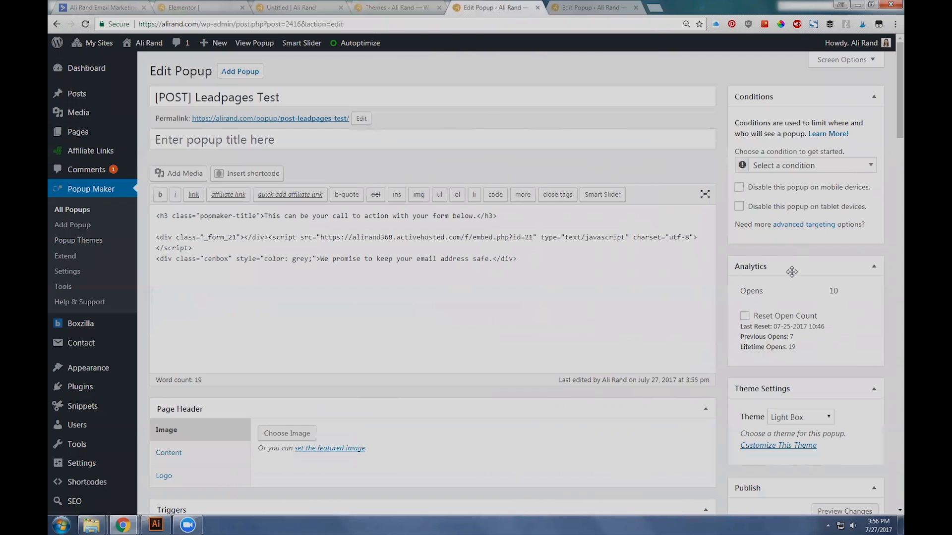
pyautogui.scroll(-1, 770, 270)
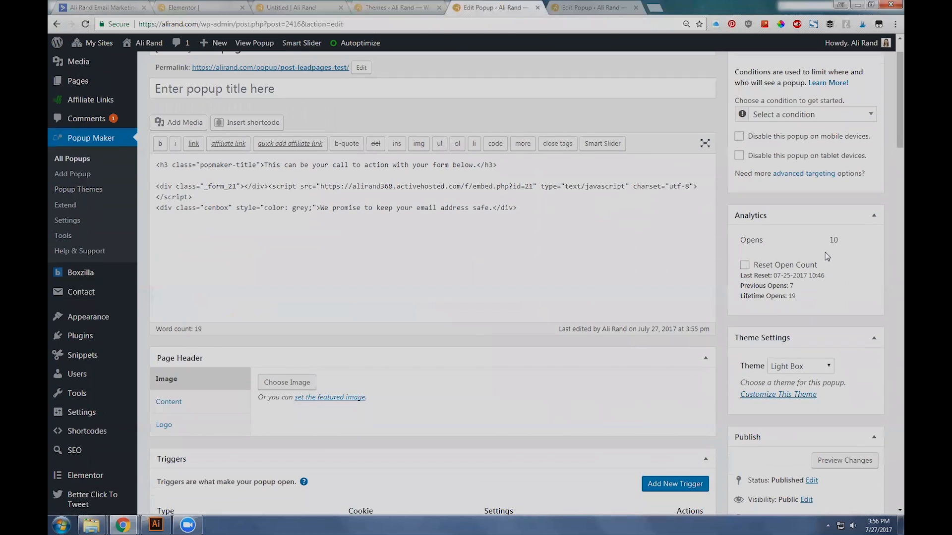
pyautogui.click(745, 266)
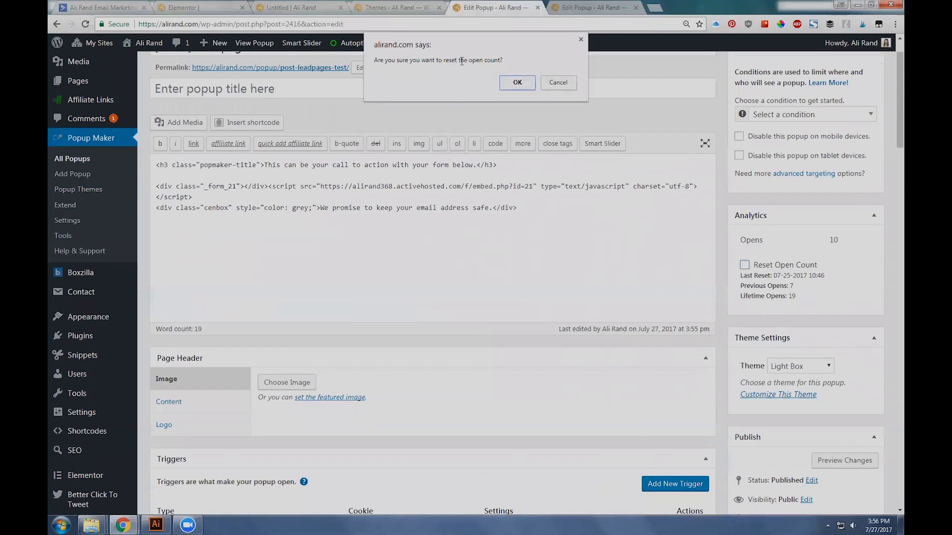
pyautogui.click(516, 83)
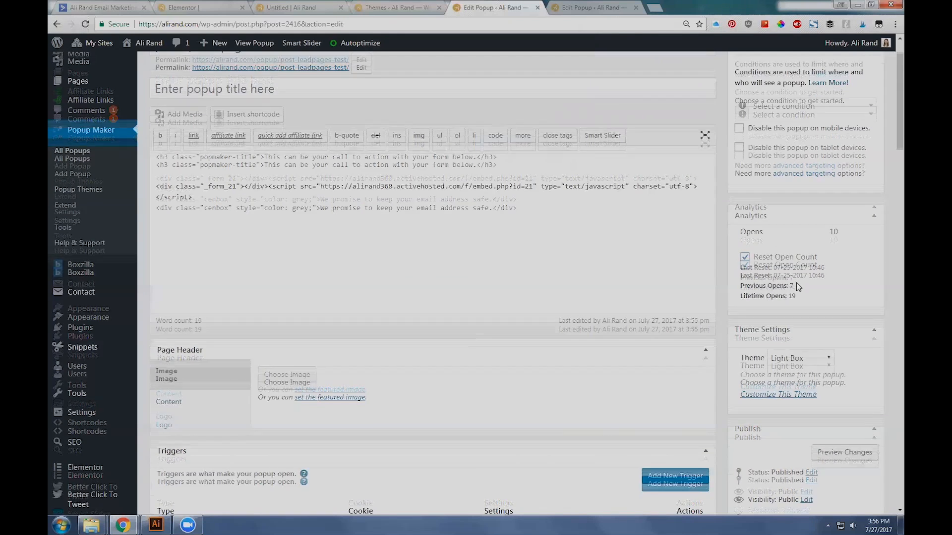
pyautogui.scroll(-2, 798, 288)
pyautogui.click(860, 472)
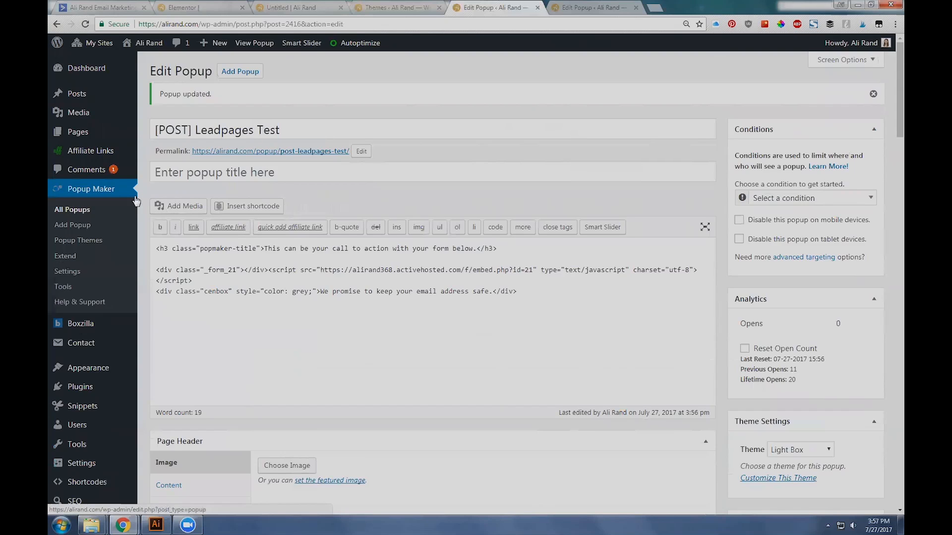
# Step: Go back to the list of all popups and examine the Opened counts, including the one for [LM] Optimization Testing
pyautogui.click(75, 211)
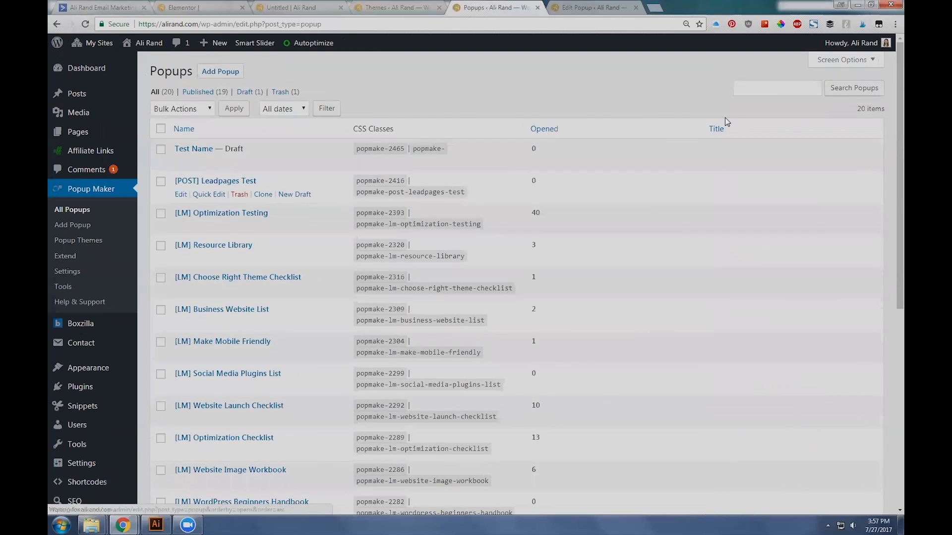
pyautogui.scroll(-6, 547, 317)
pyautogui.scroll(6, 547, 318)
pyautogui.click(123, 256)
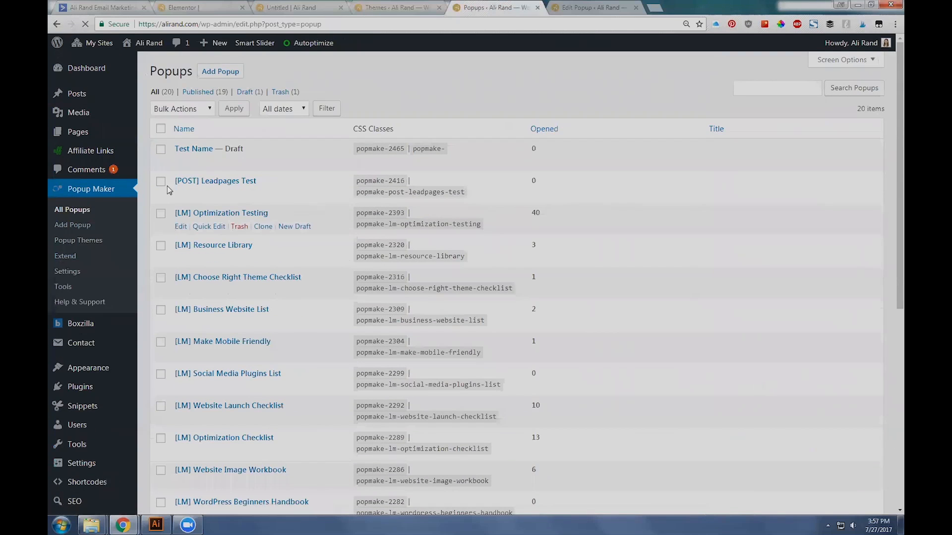
pyautogui.moveTo(559, 215); pyautogui.dragTo(529, 218)
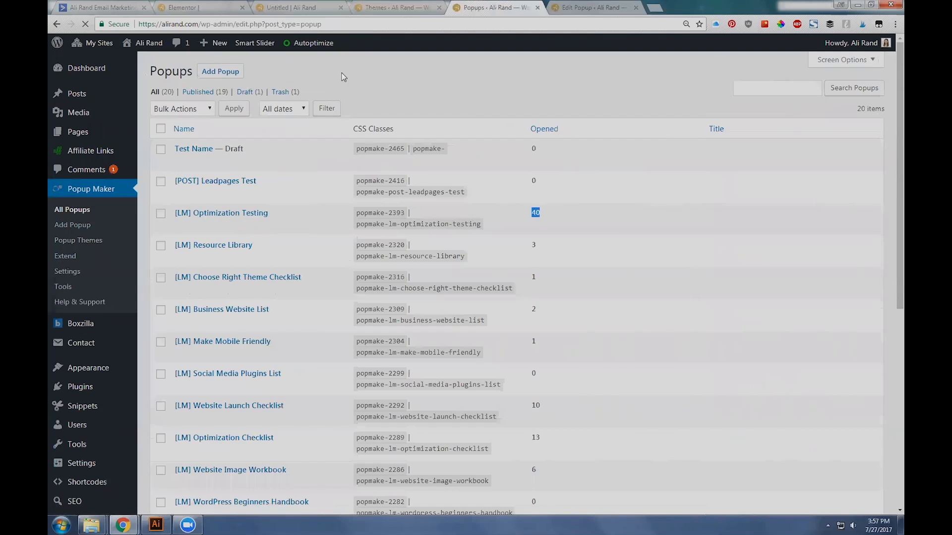
# Step: Return to the open popup on the live page and try out its name and email address fields
pyautogui.click(404, 5)
pyautogui.click(479, 5)
pyautogui.click(265, 6)
pyautogui.click(507, 221)
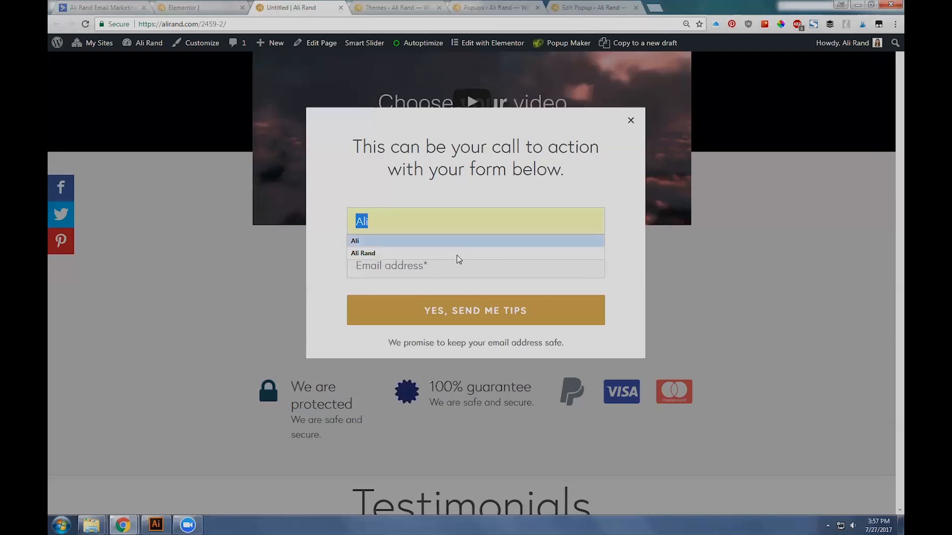
pyautogui.click(436, 266)
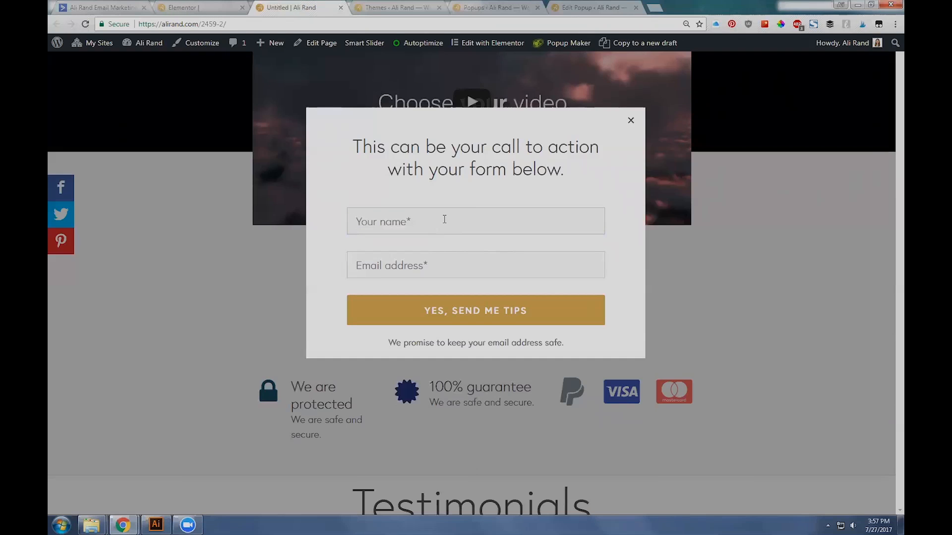